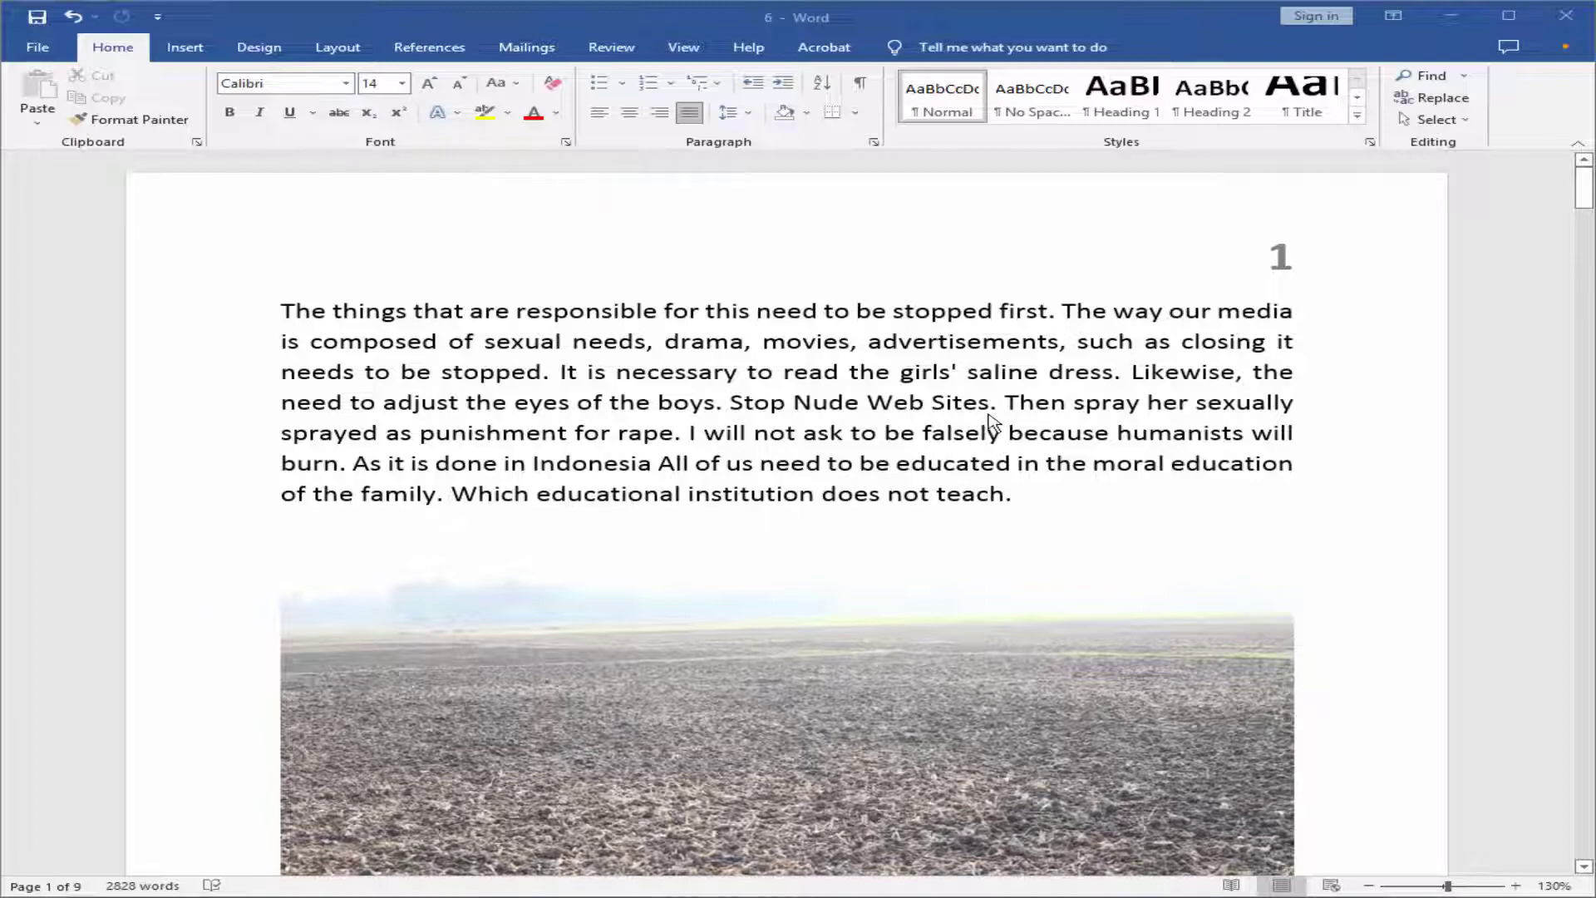
Insert a Next Page section break after 'closing it' on the first page.
scroll(1076, 504, down, 2)
scroll(1102, 507, down, 6)
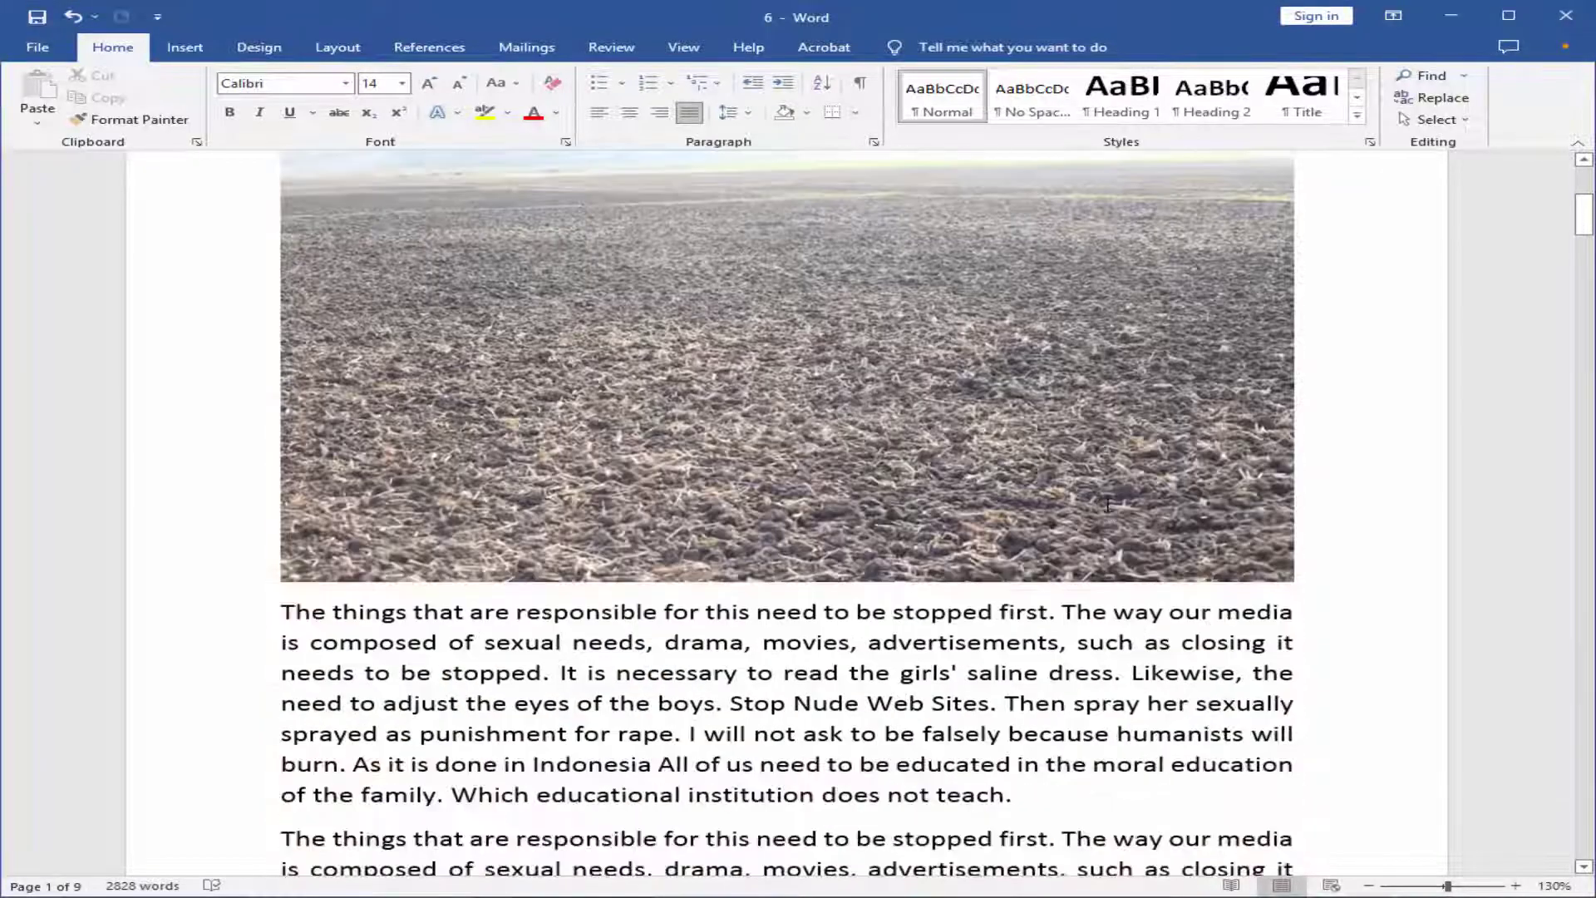
scroll(1102, 507, down, 4)
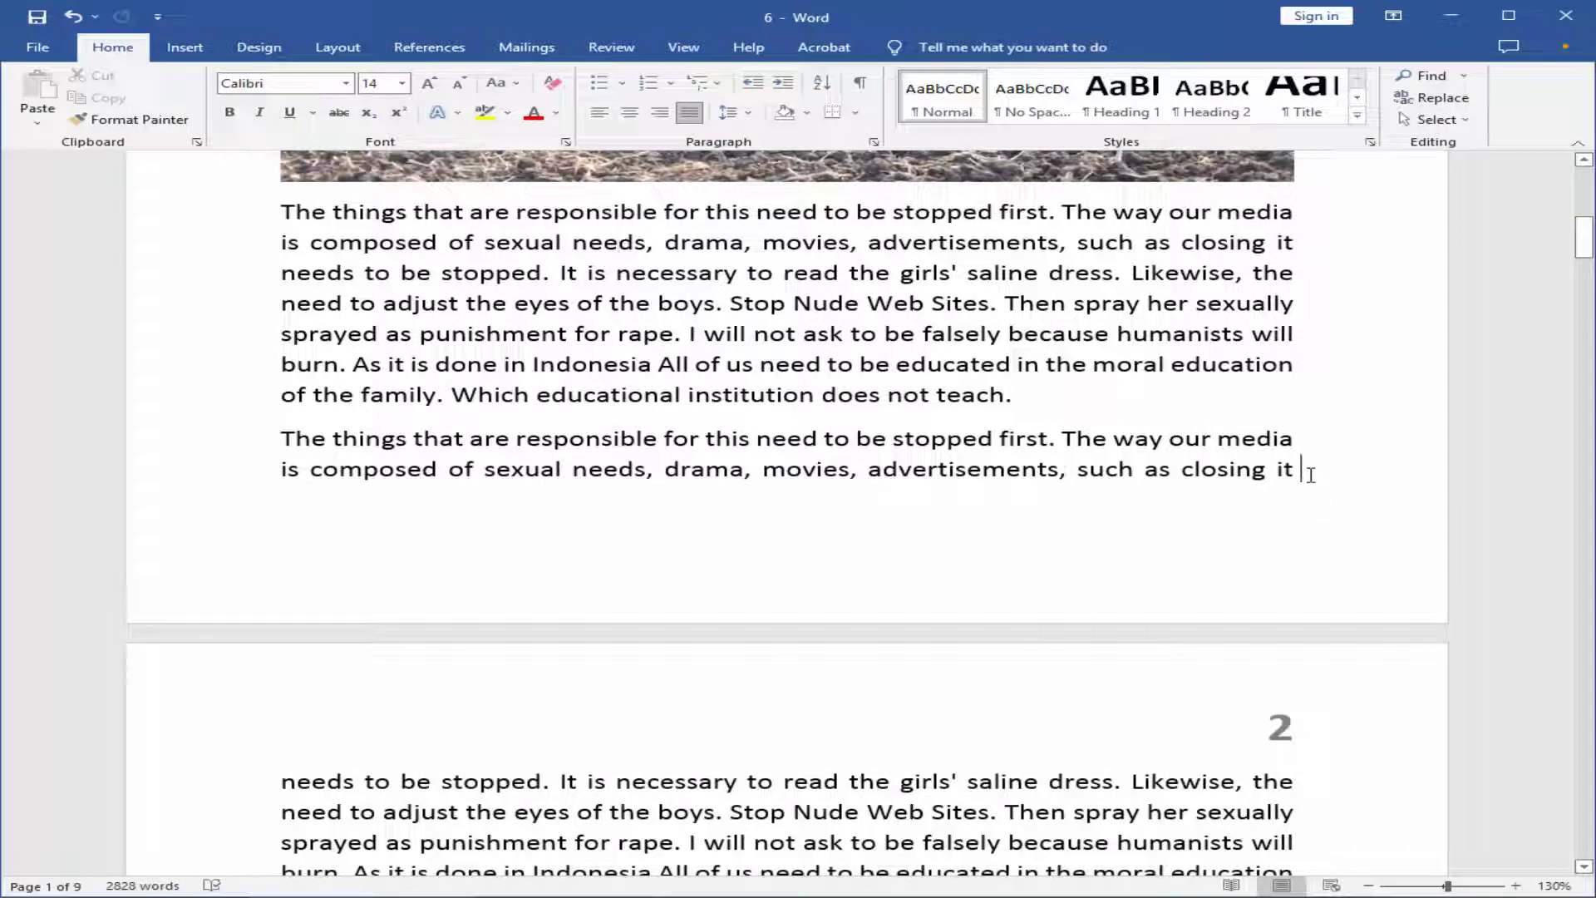
click(336, 55)
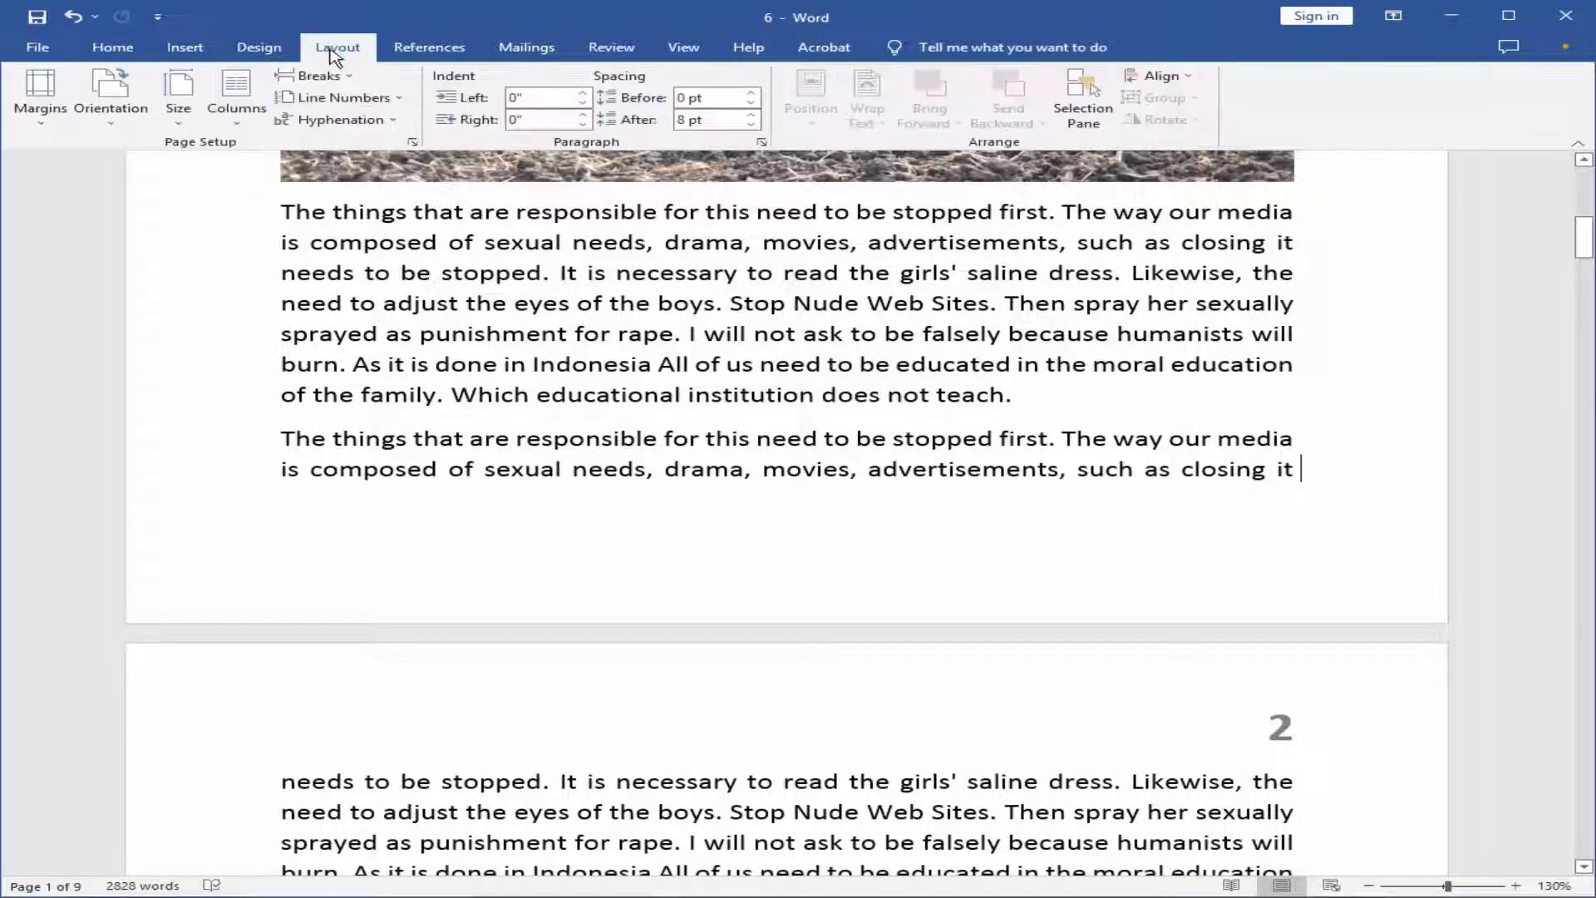
click(340, 76)
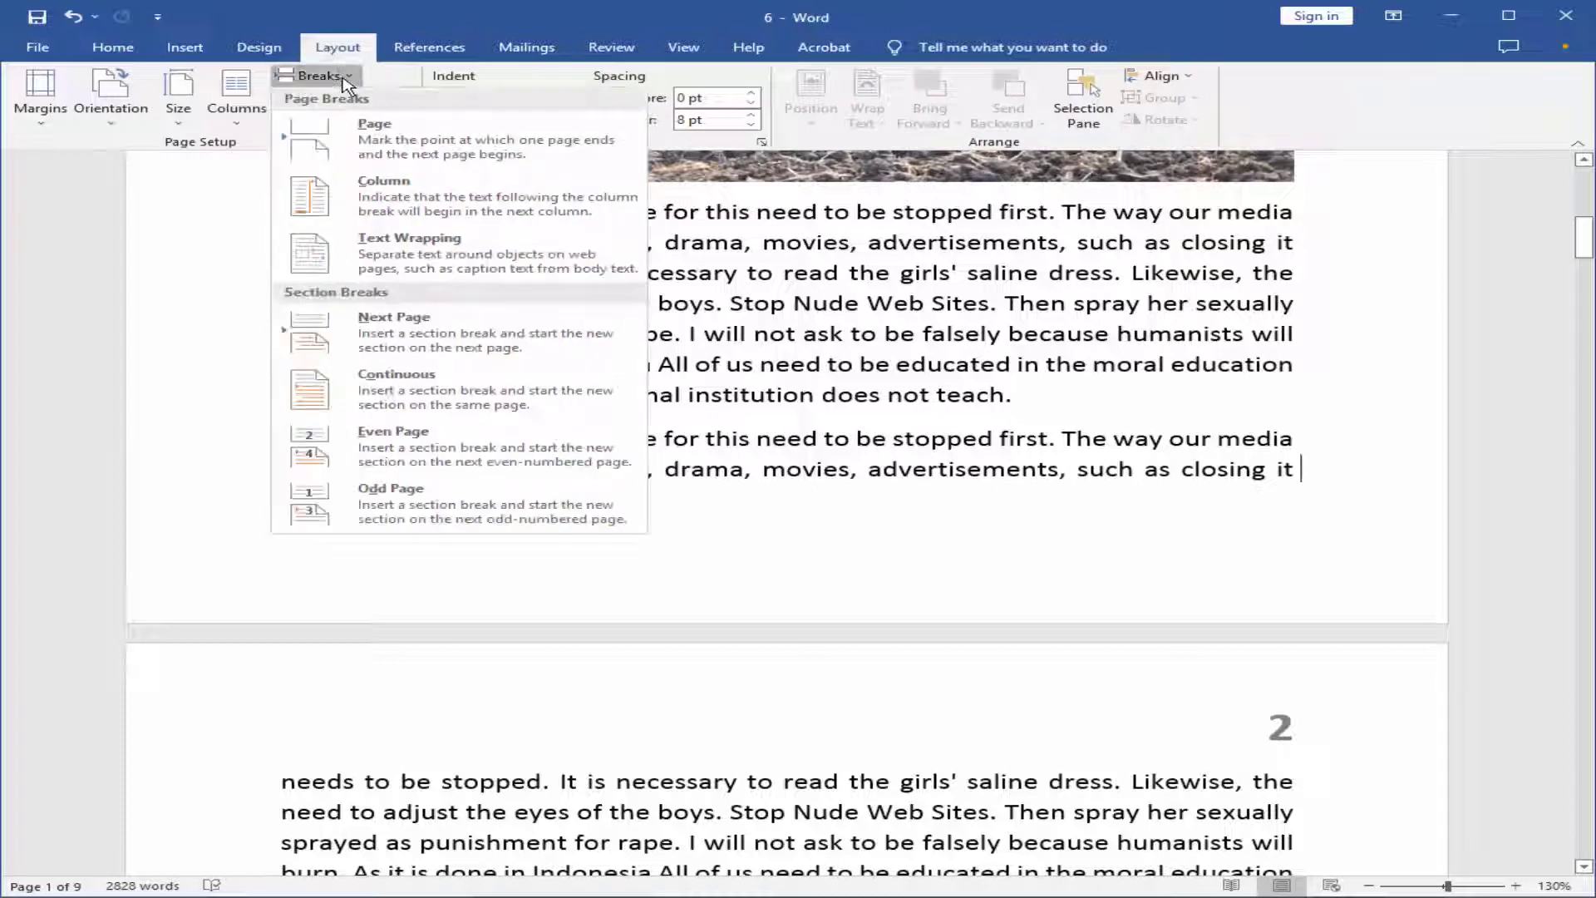
click(459, 331)
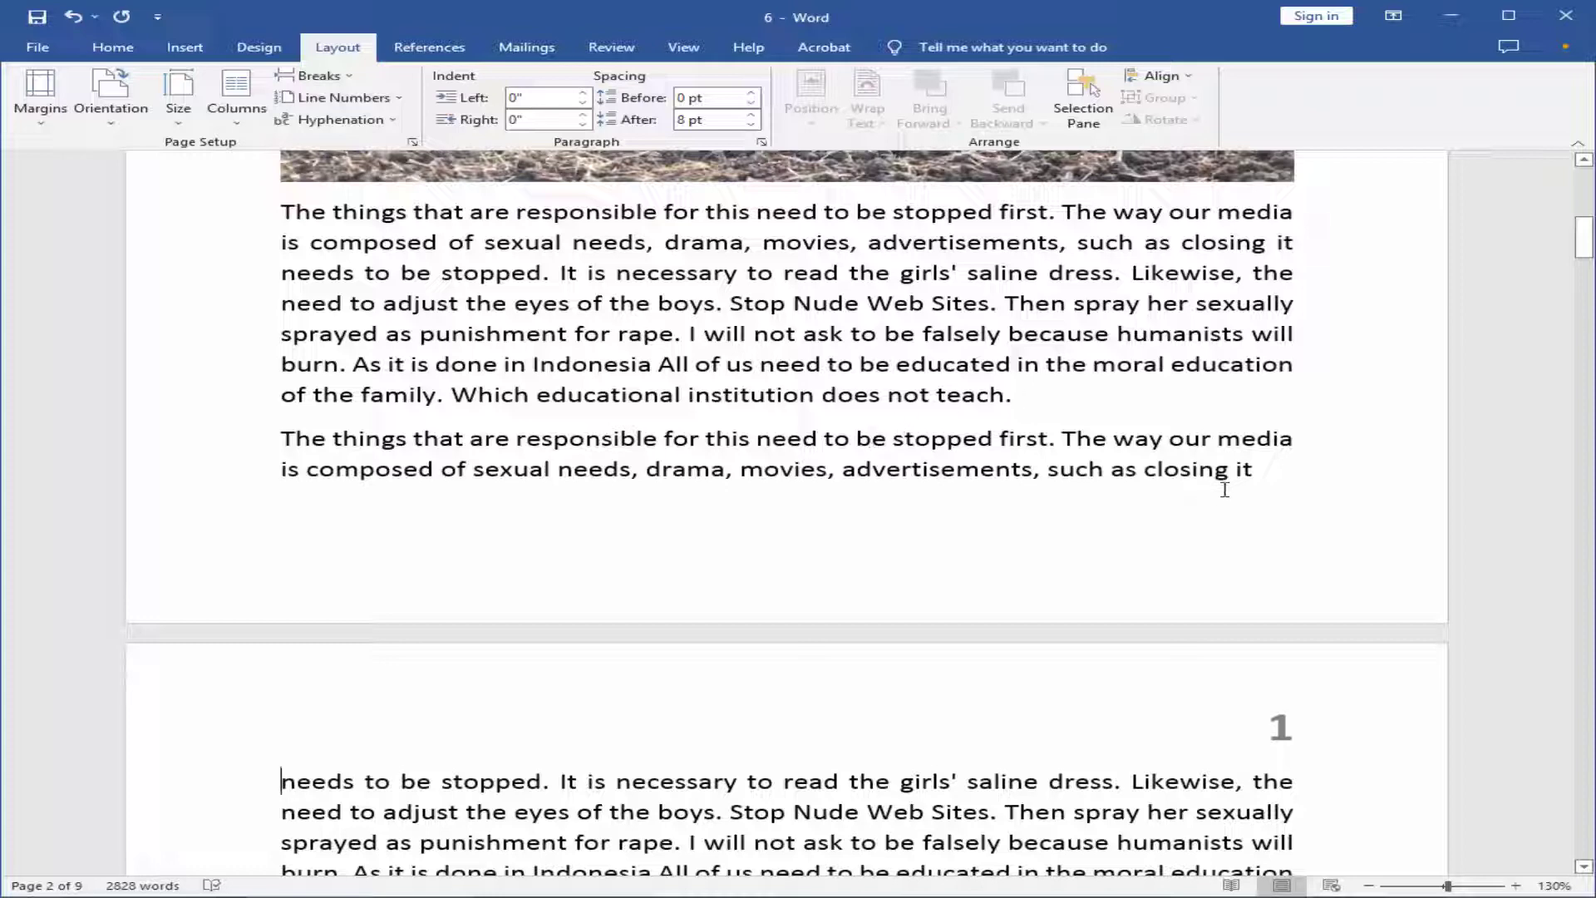
Switch to Web Layout and show formatting marks to reveal the break after 'closing it'.
click(682, 48)
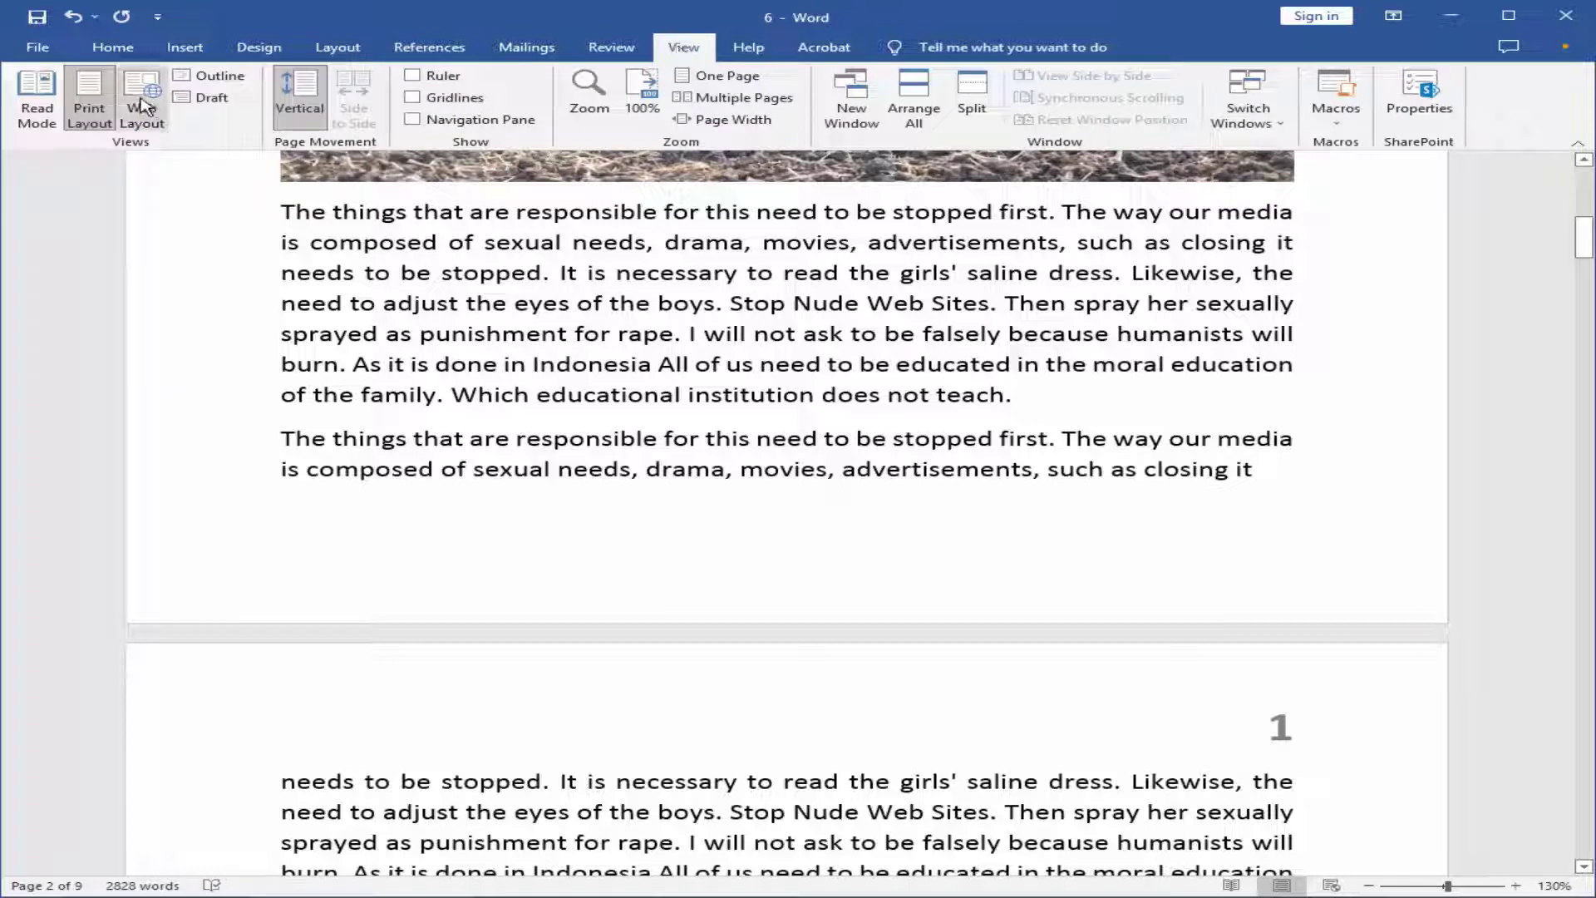
click(155, 117)
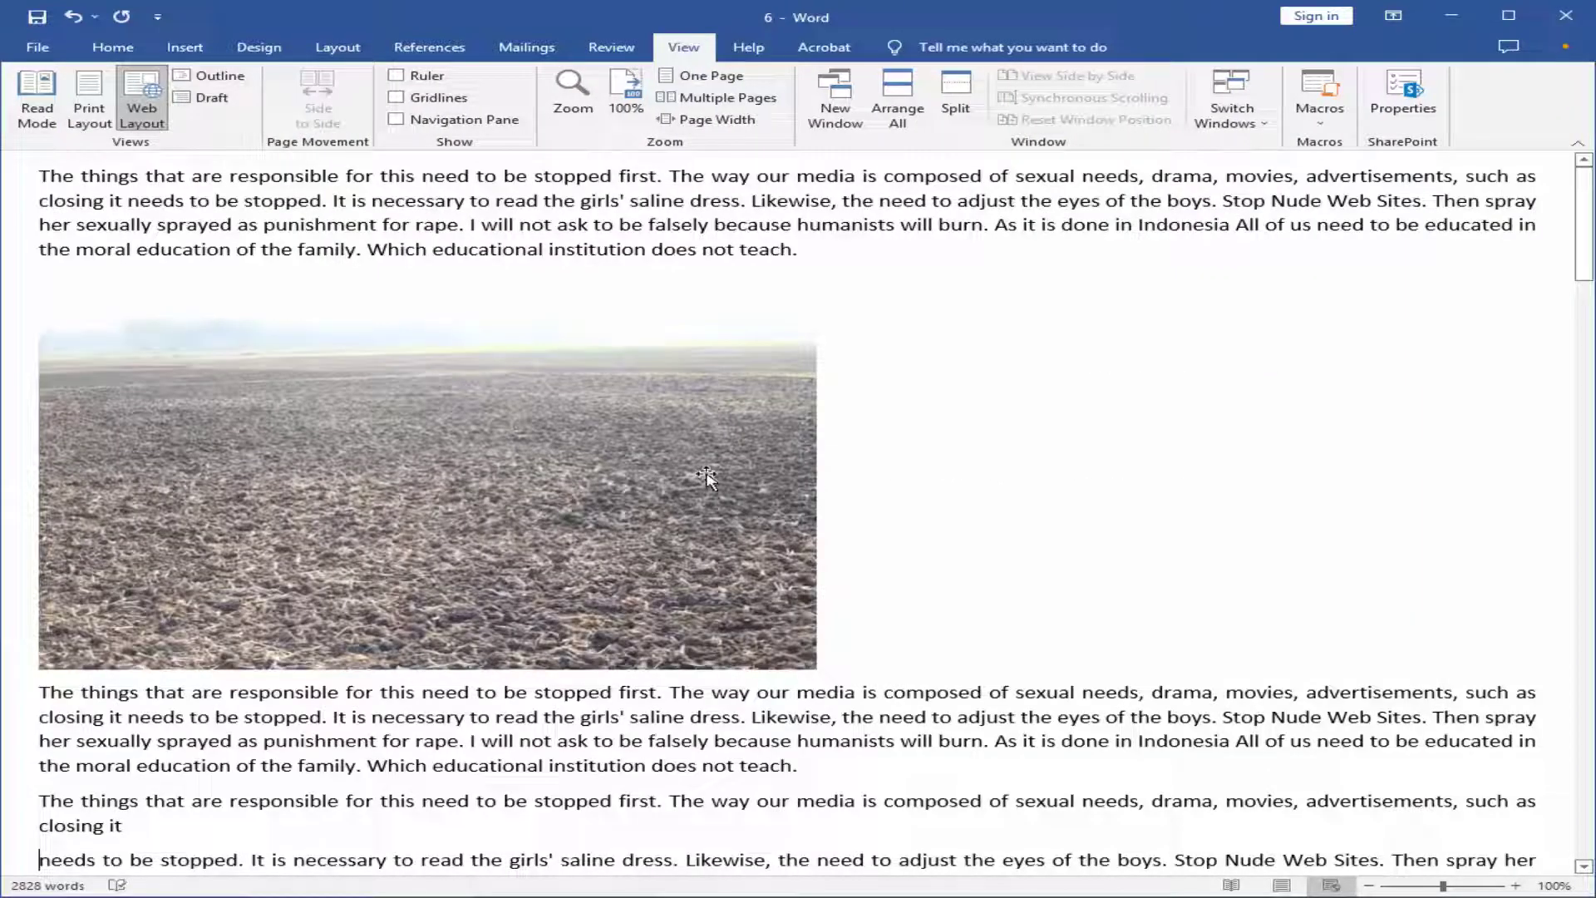
click(113, 52)
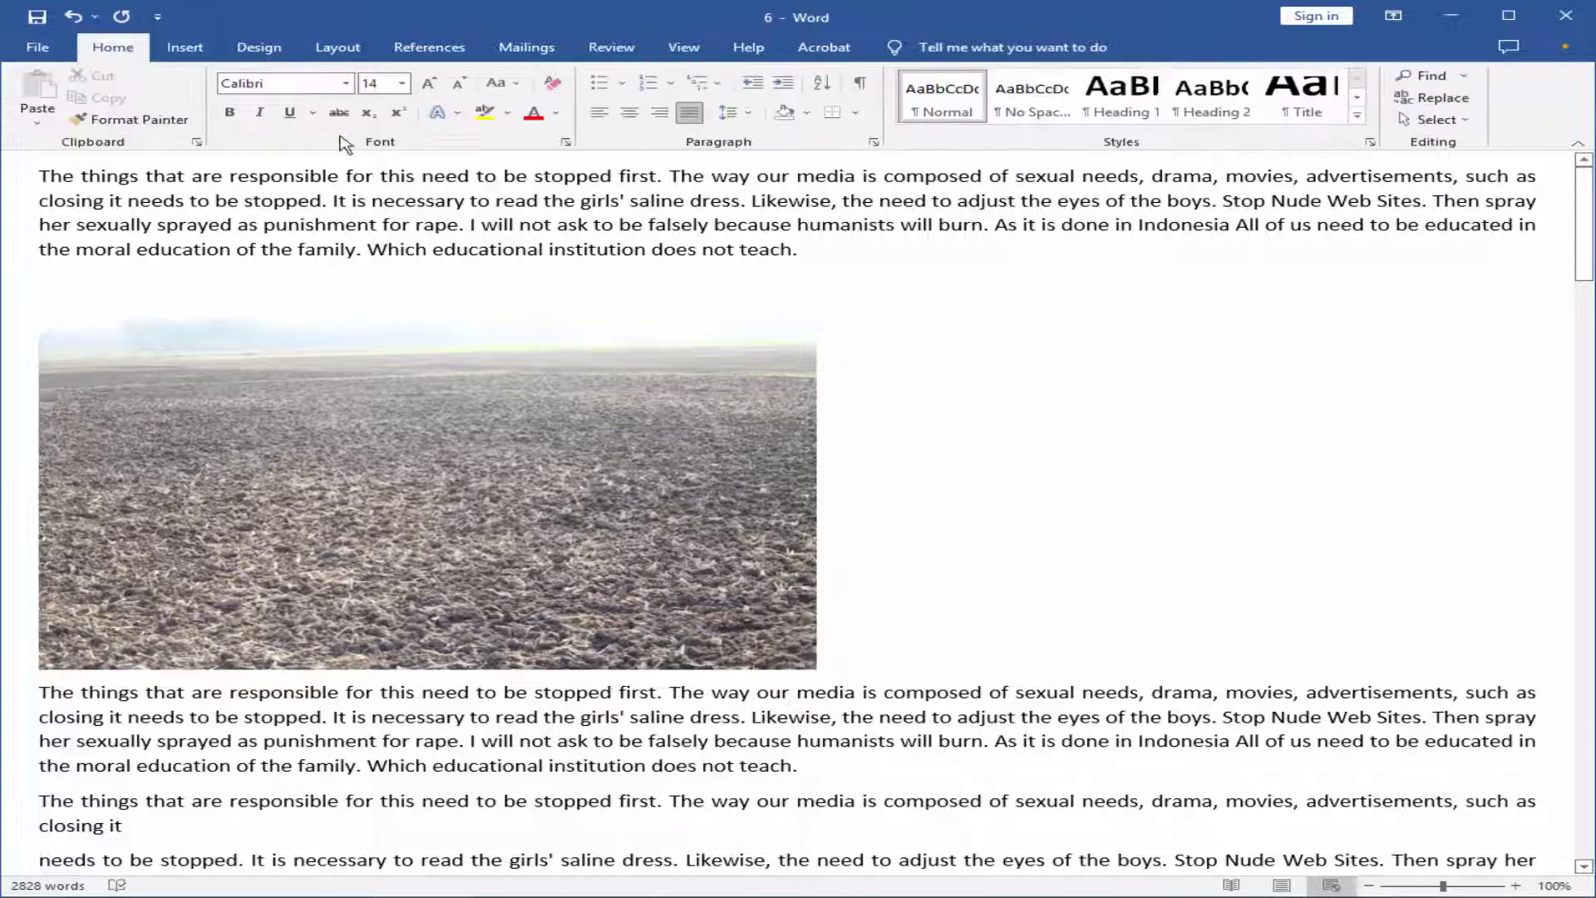
click(861, 83)
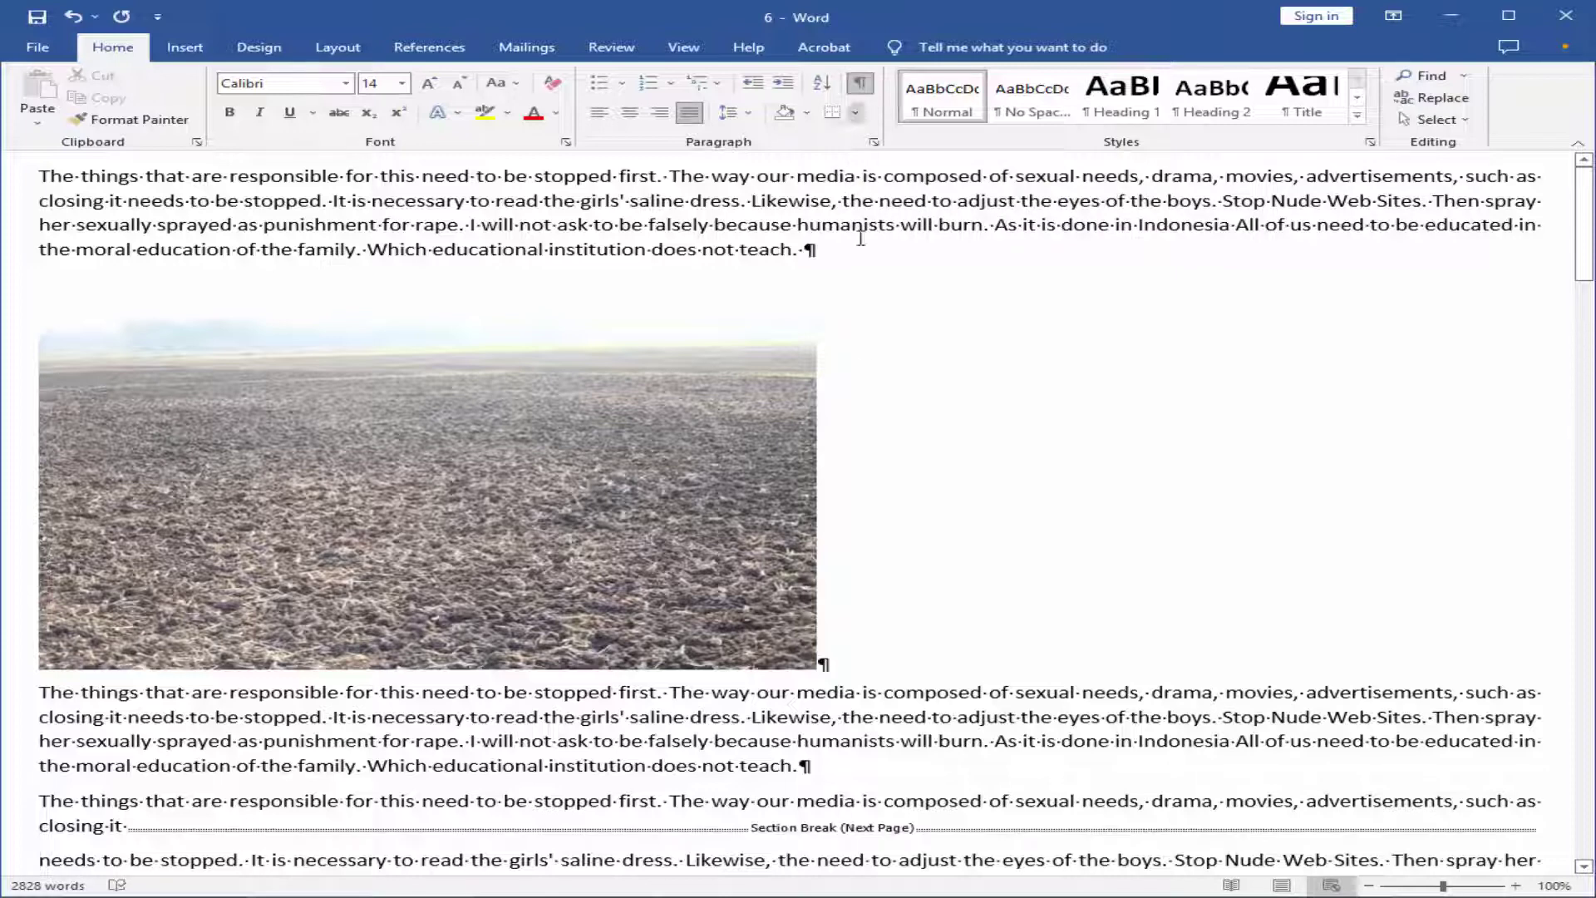
scroll(772, 692, down, 2)
scroll(772, 692, down, 1)
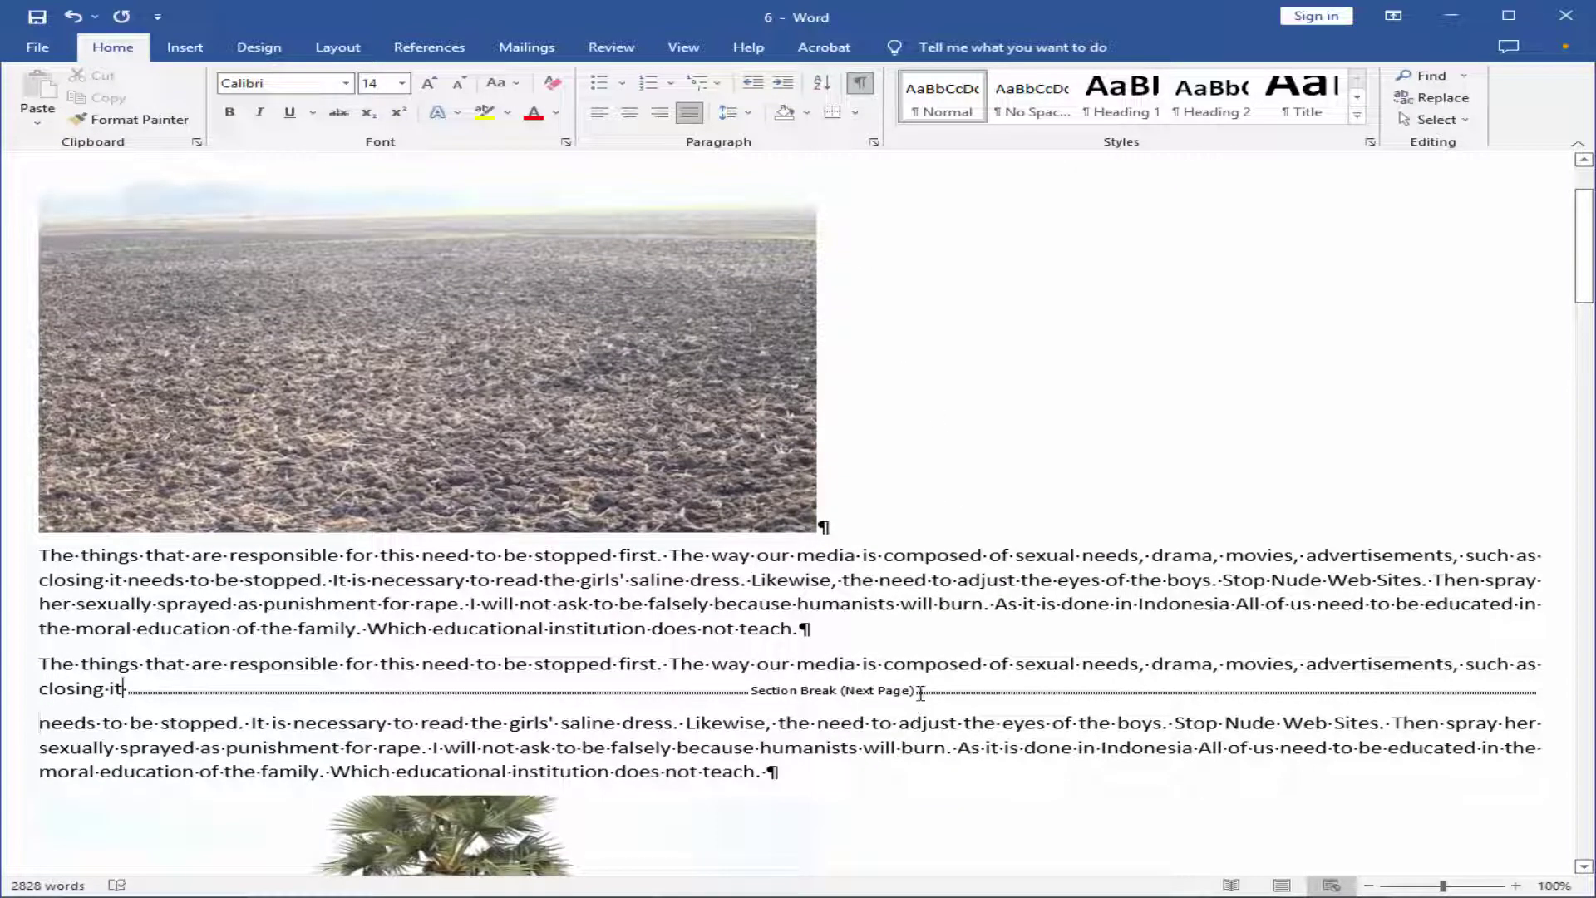
click(975, 692)
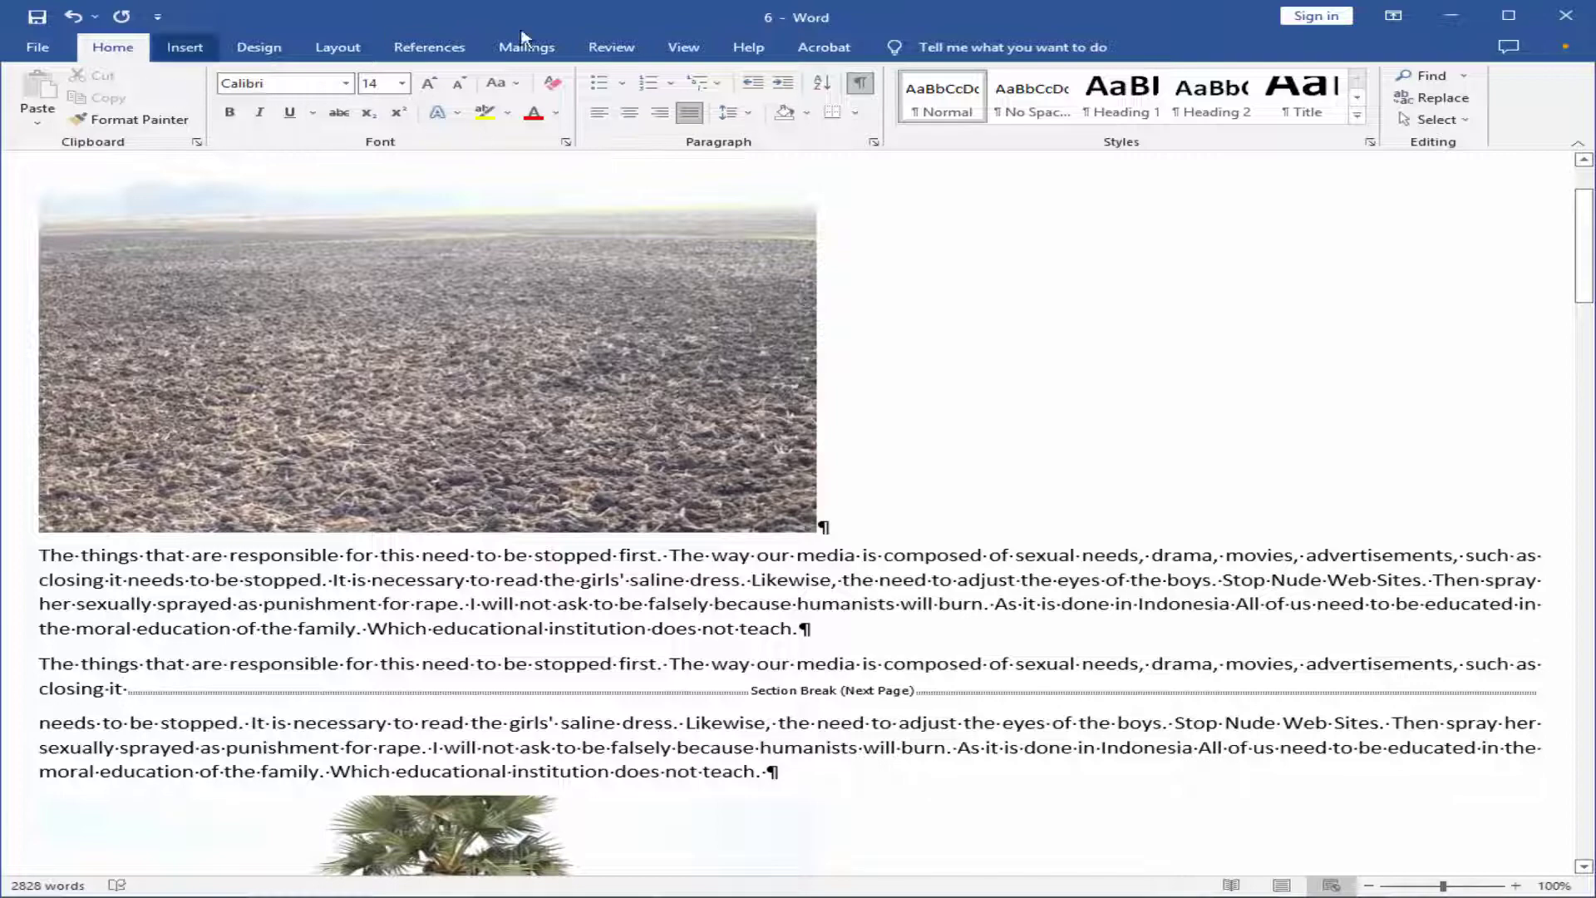
click(684, 46)
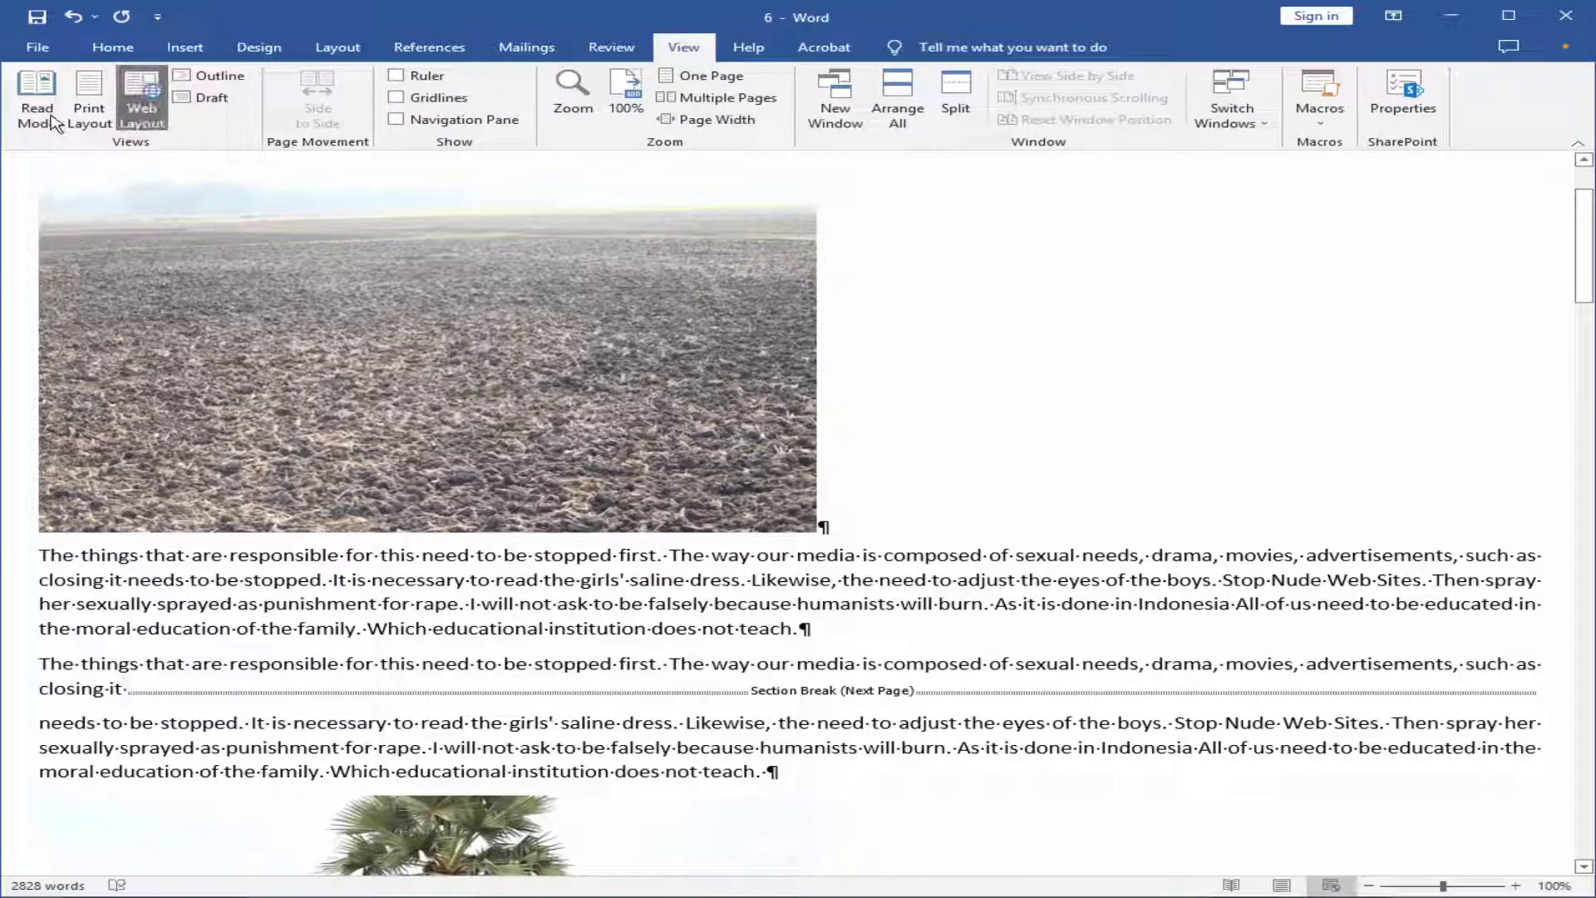
Return to Print Layout and place the caret at the end of page 2's text.
click(89, 100)
scroll(1201, 660, down, 2)
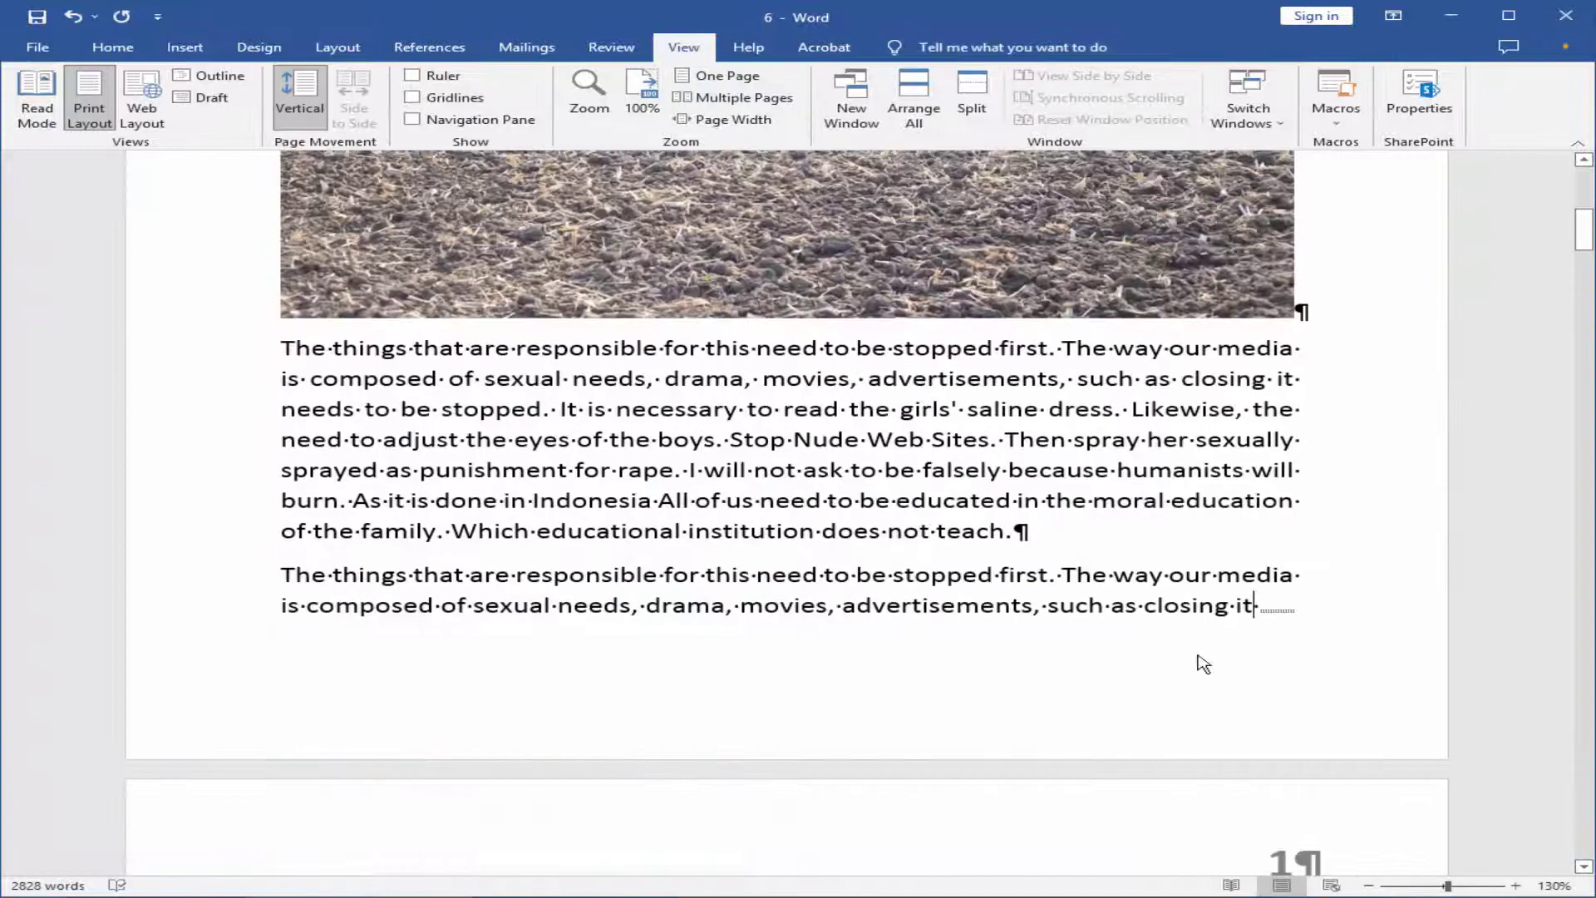
scroll(1200, 660, down, 1)
scroll(1233, 645, down, 5)
scroll(1233, 641, down, 3)
click(1233, 639)
key(Delete)
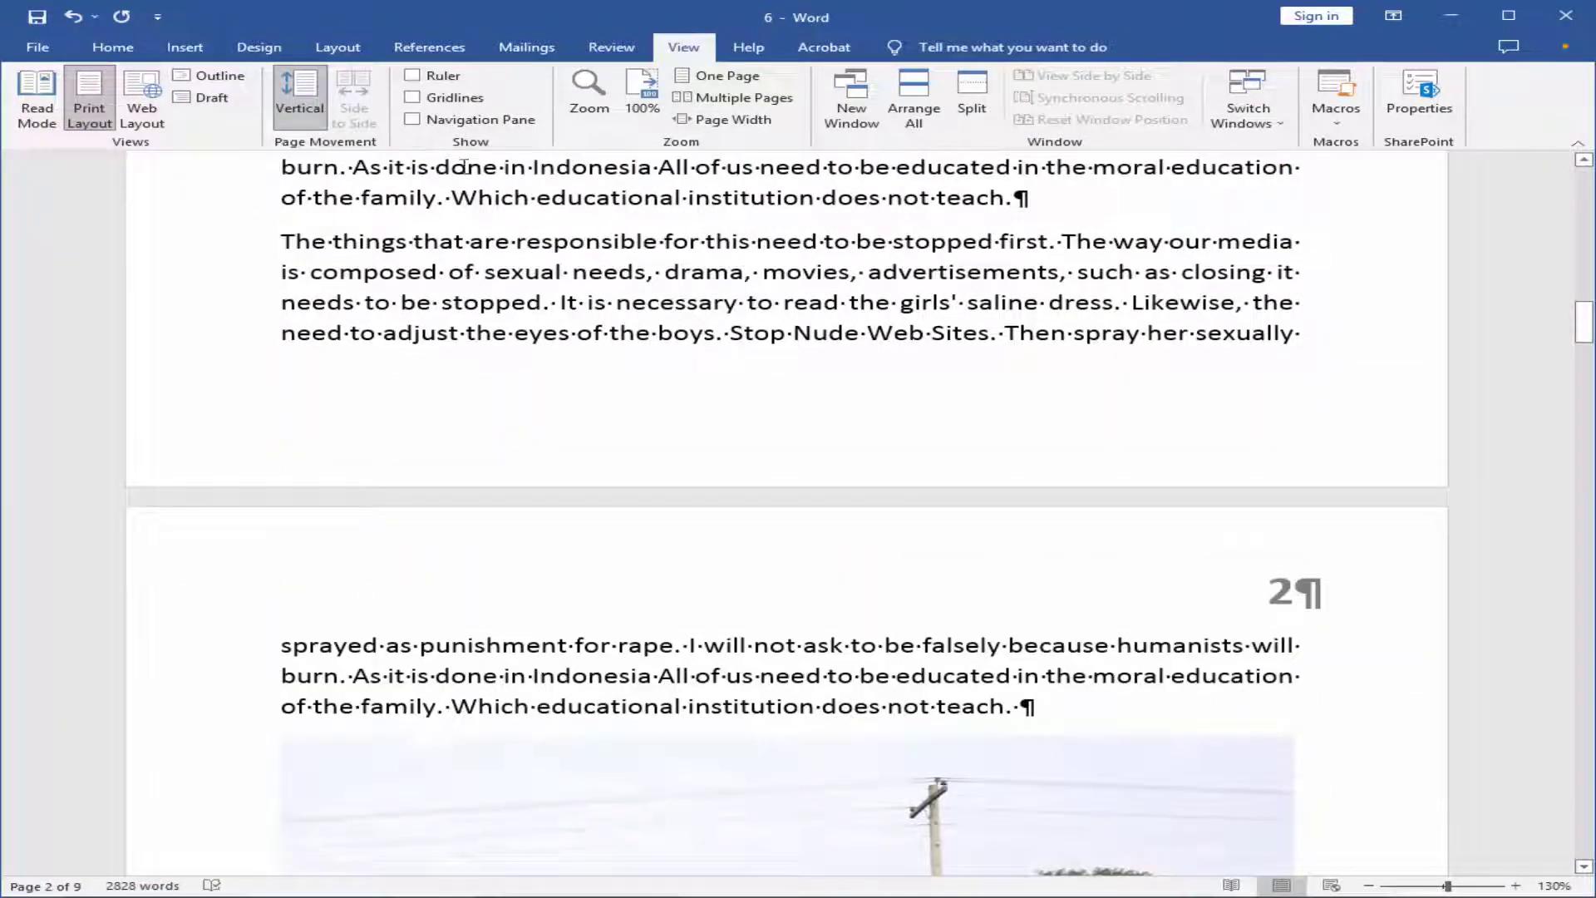
Insert a second Next Page section break there, then go back to 'closing it'.
click(327, 52)
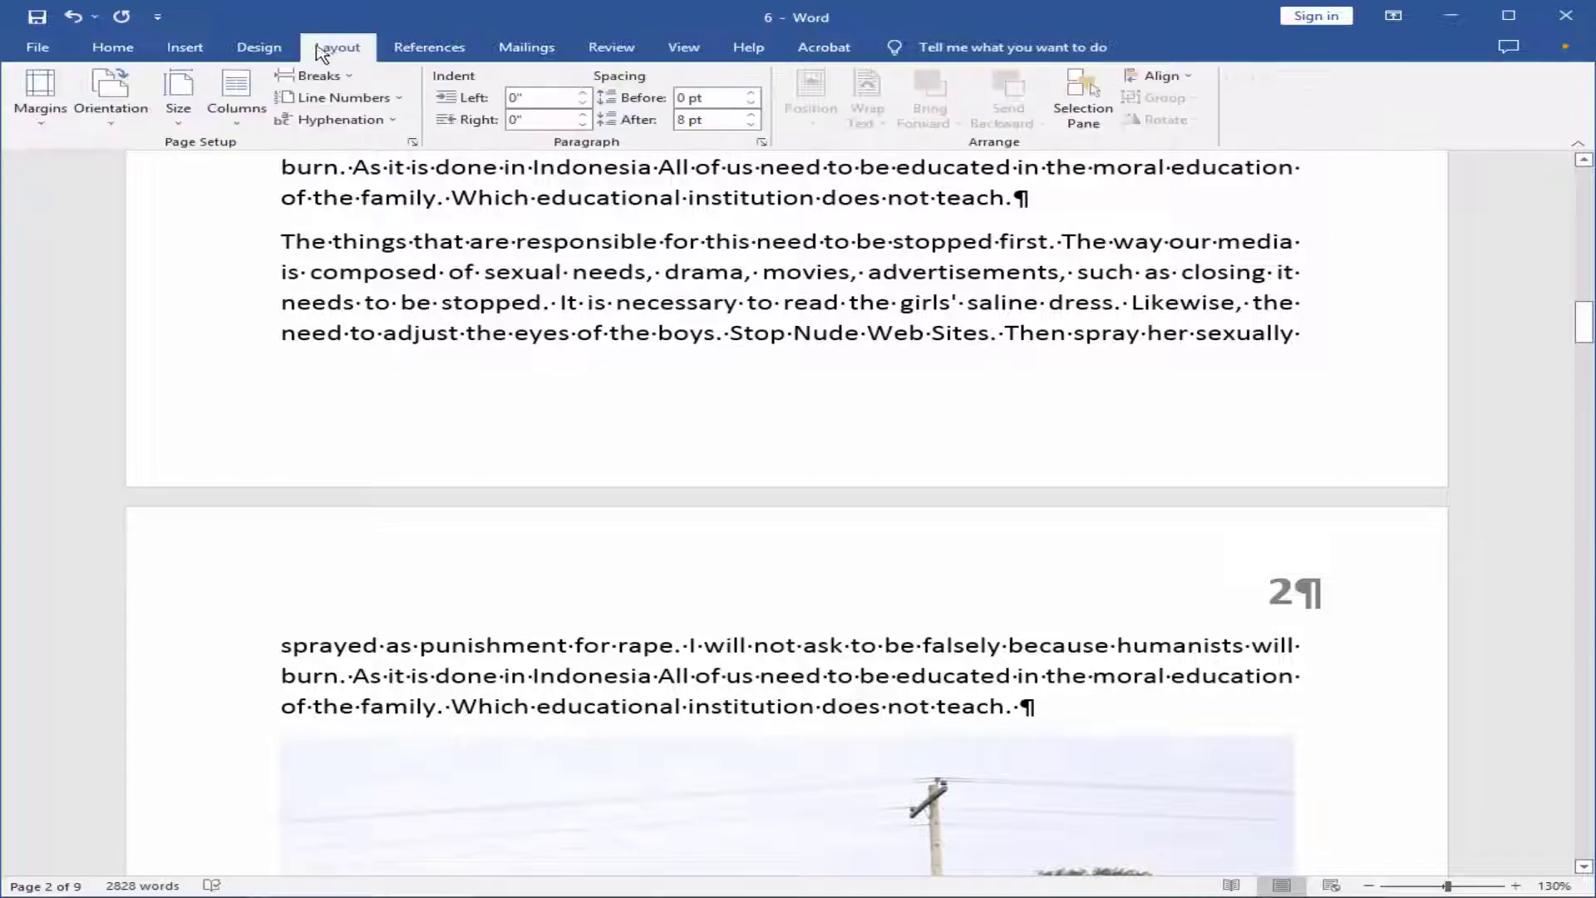
click(354, 77)
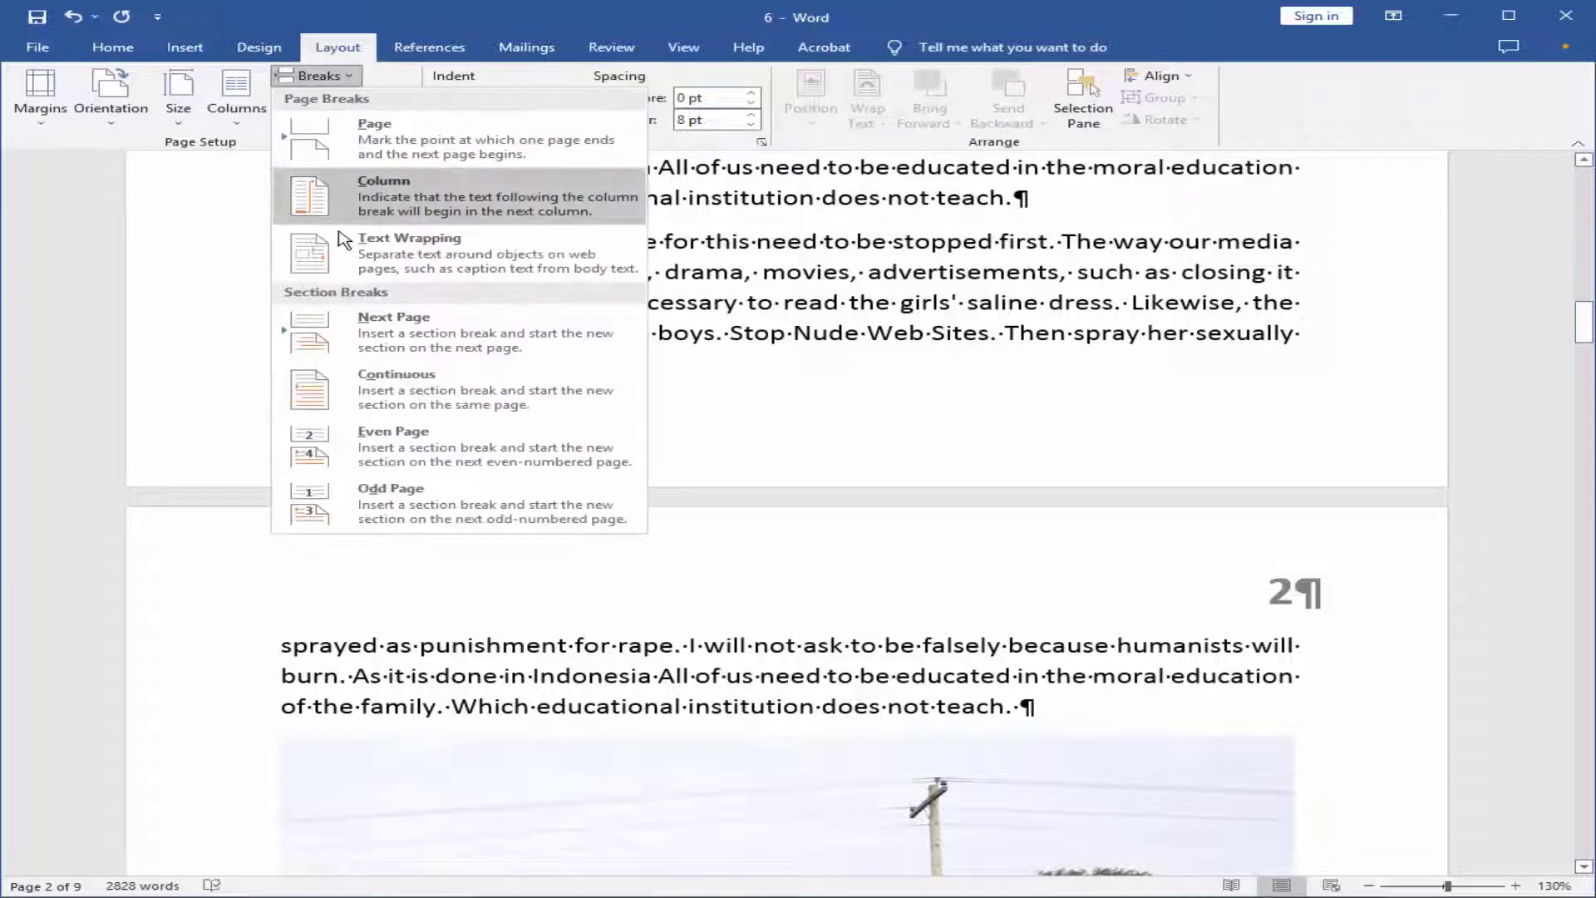
click(466, 339)
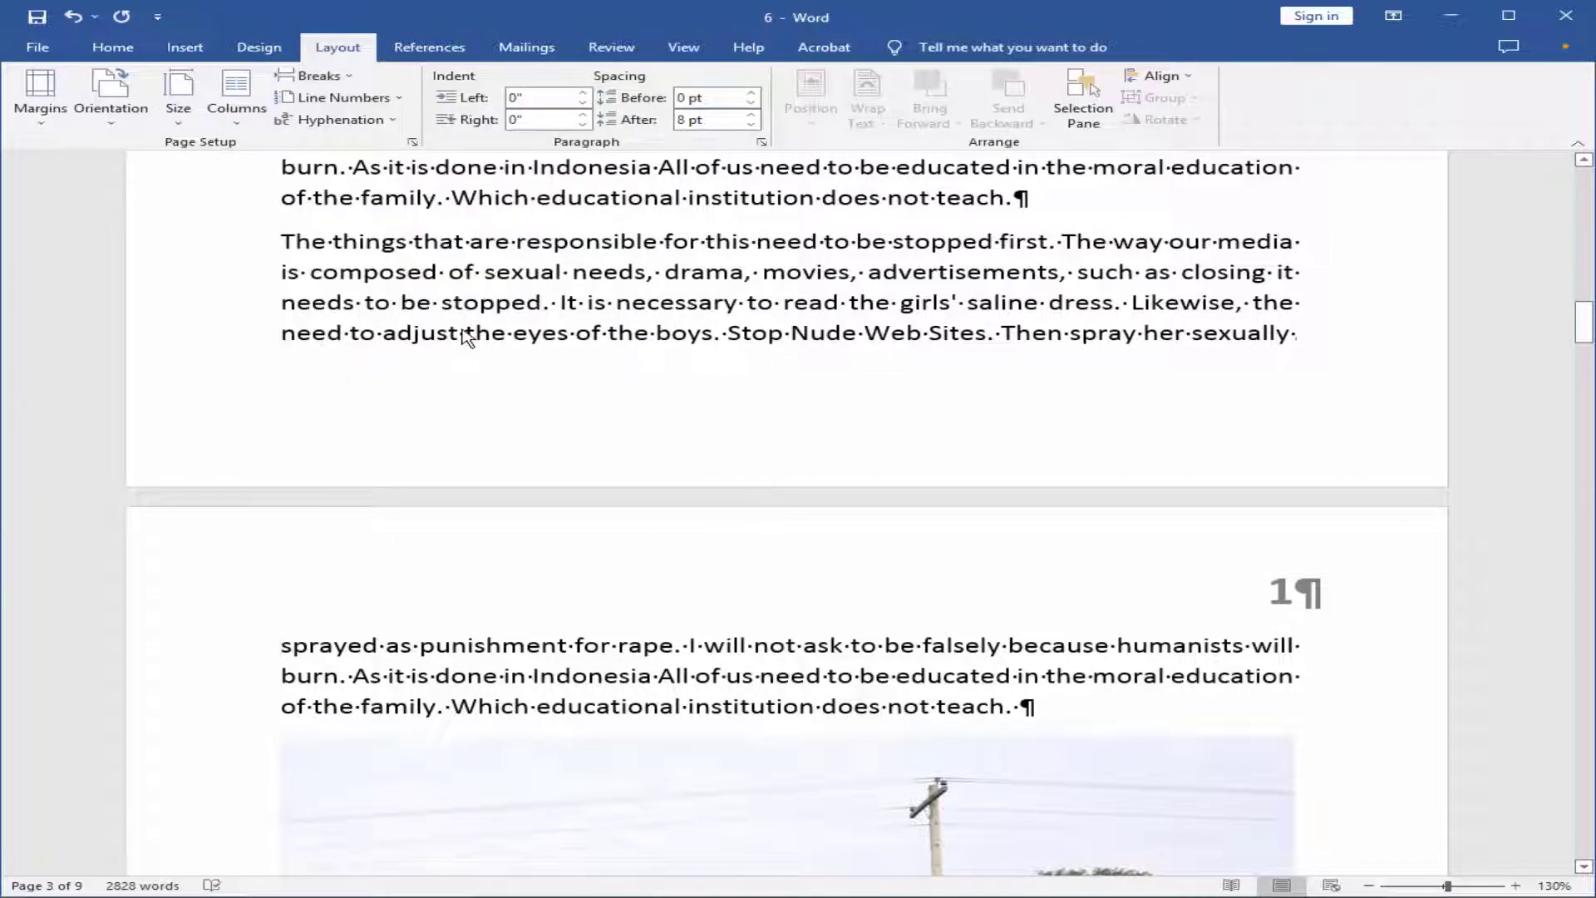
scroll(444, 445, up, 1)
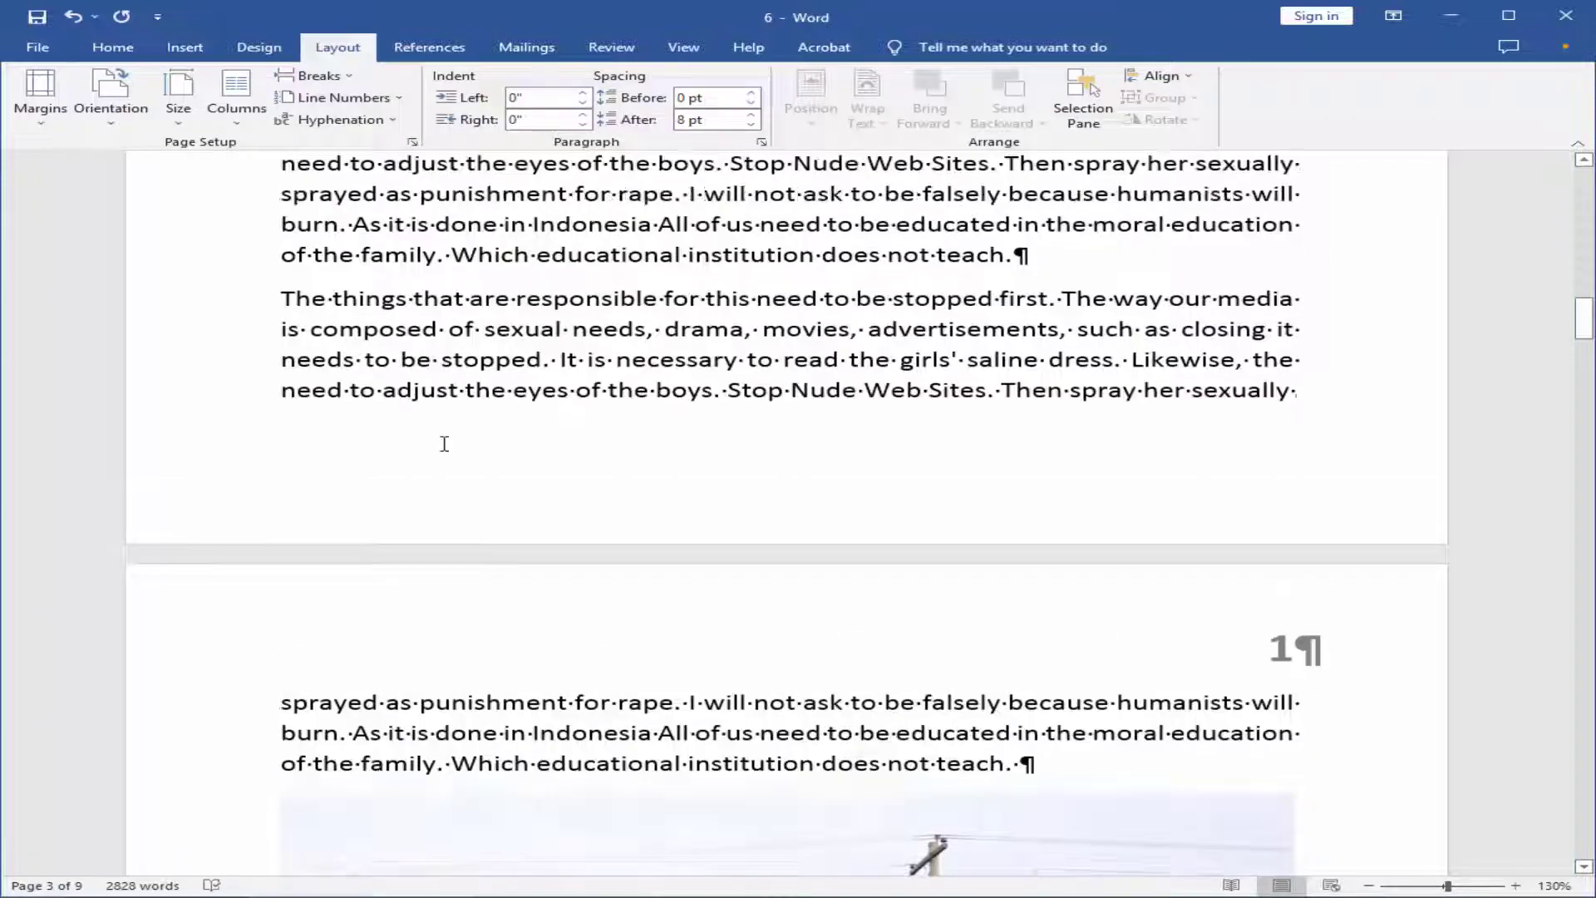
scroll(498, 507, up, 4)
scroll(540, 562, up, 1)
scroll(545, 568, down, 2)
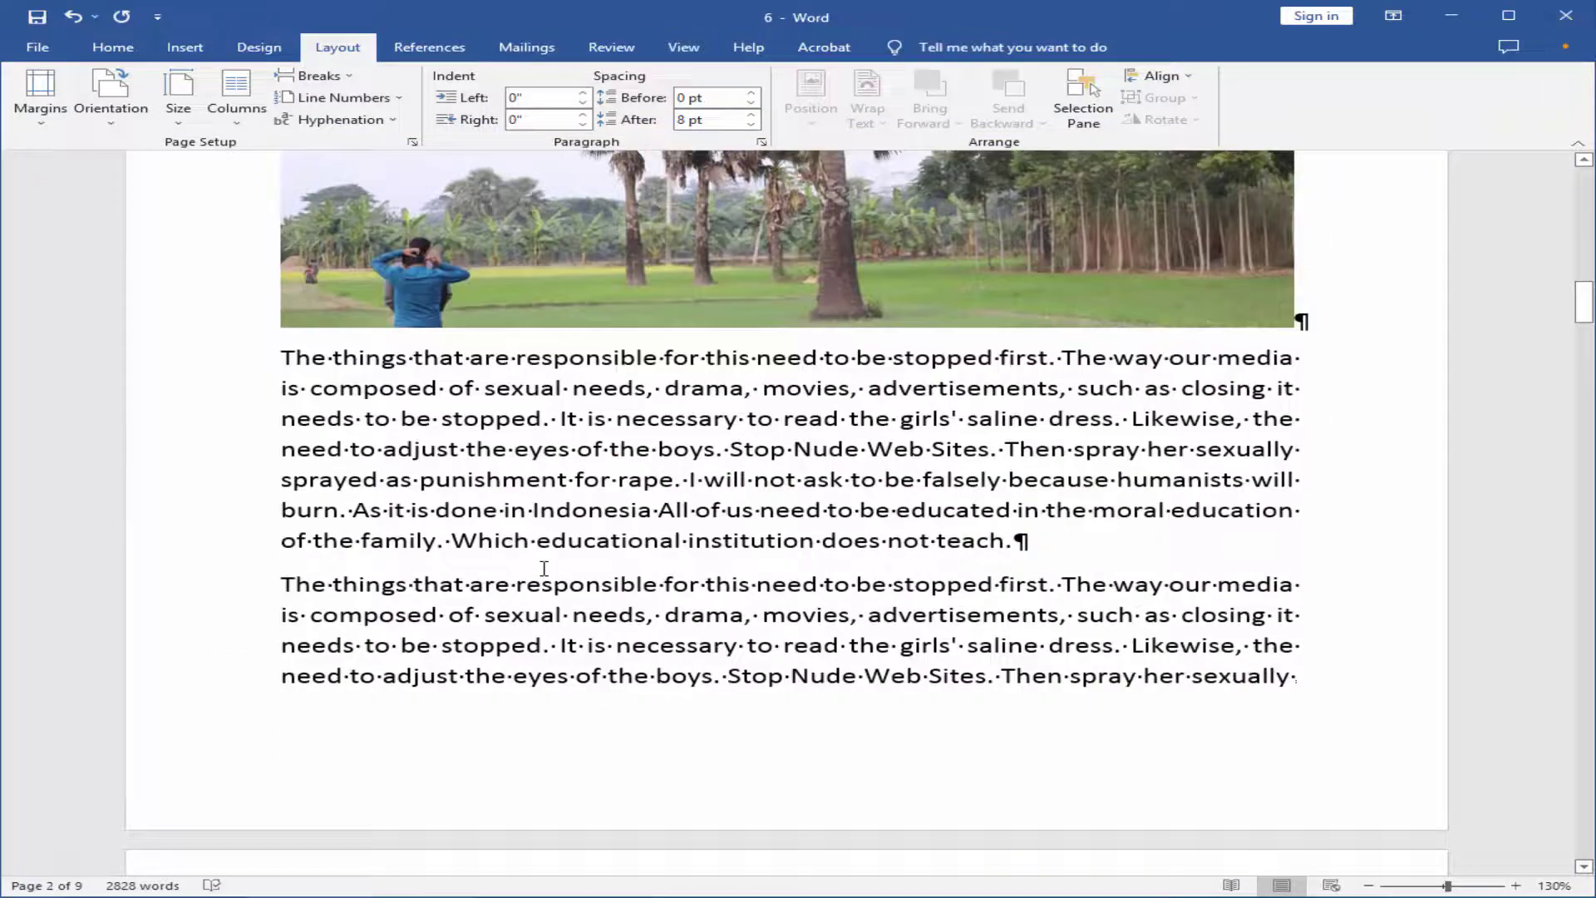
scroll(544, 568, up, 4)
scroll(569, 587, down, 10)
scroll(570, 587, up, 2)
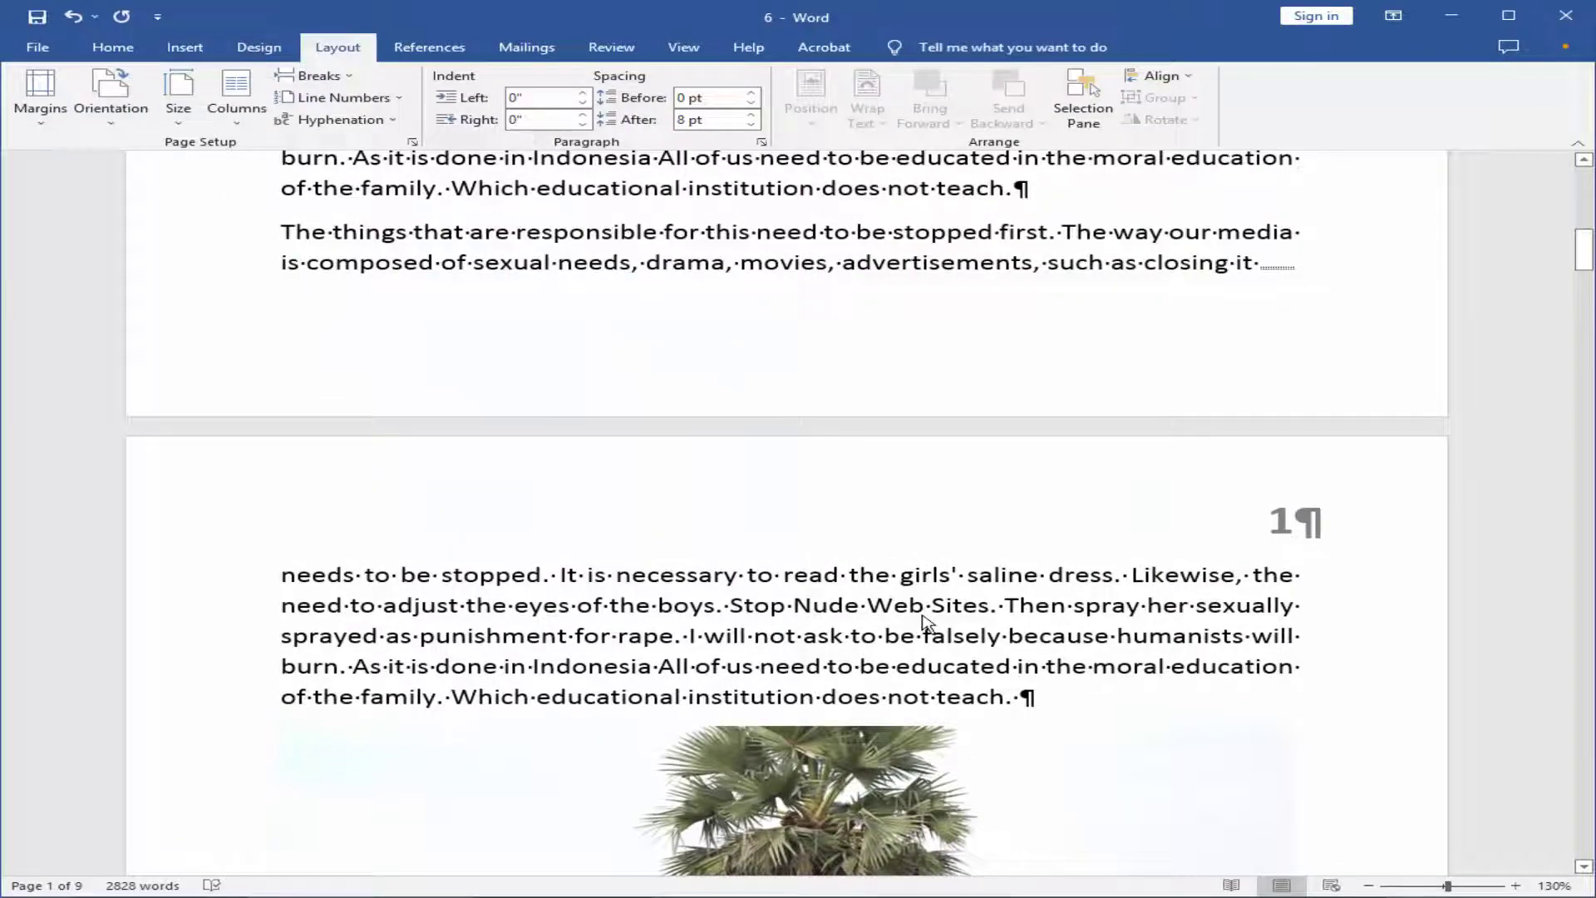
scroll(1205, 599, up, 3)
click(1318, 555)
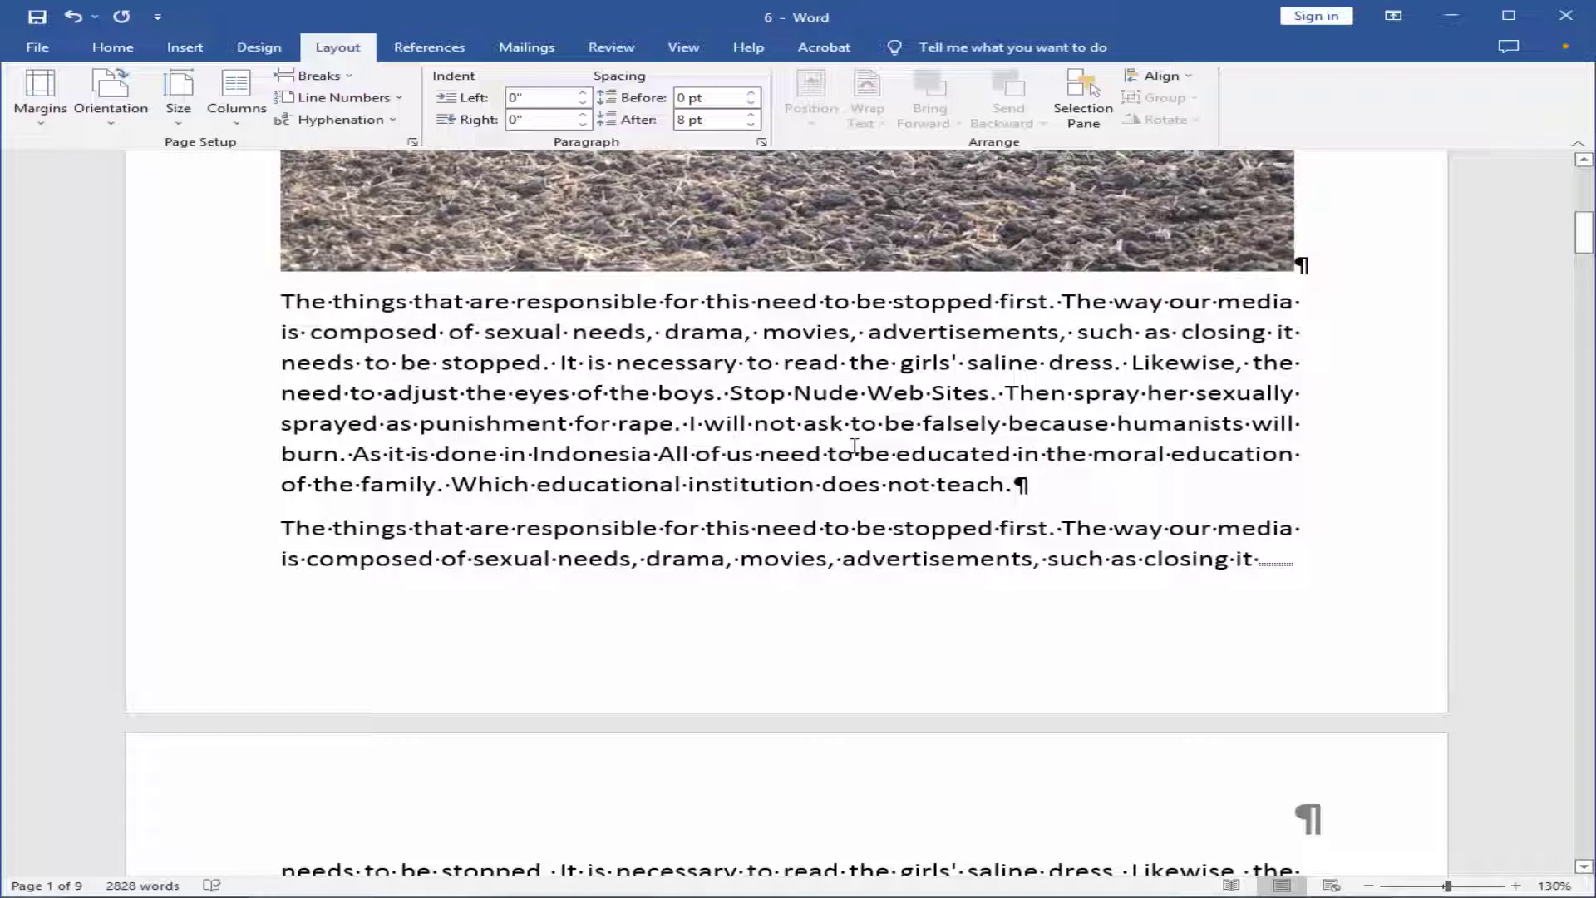
scroll(854, 446, down, 5)
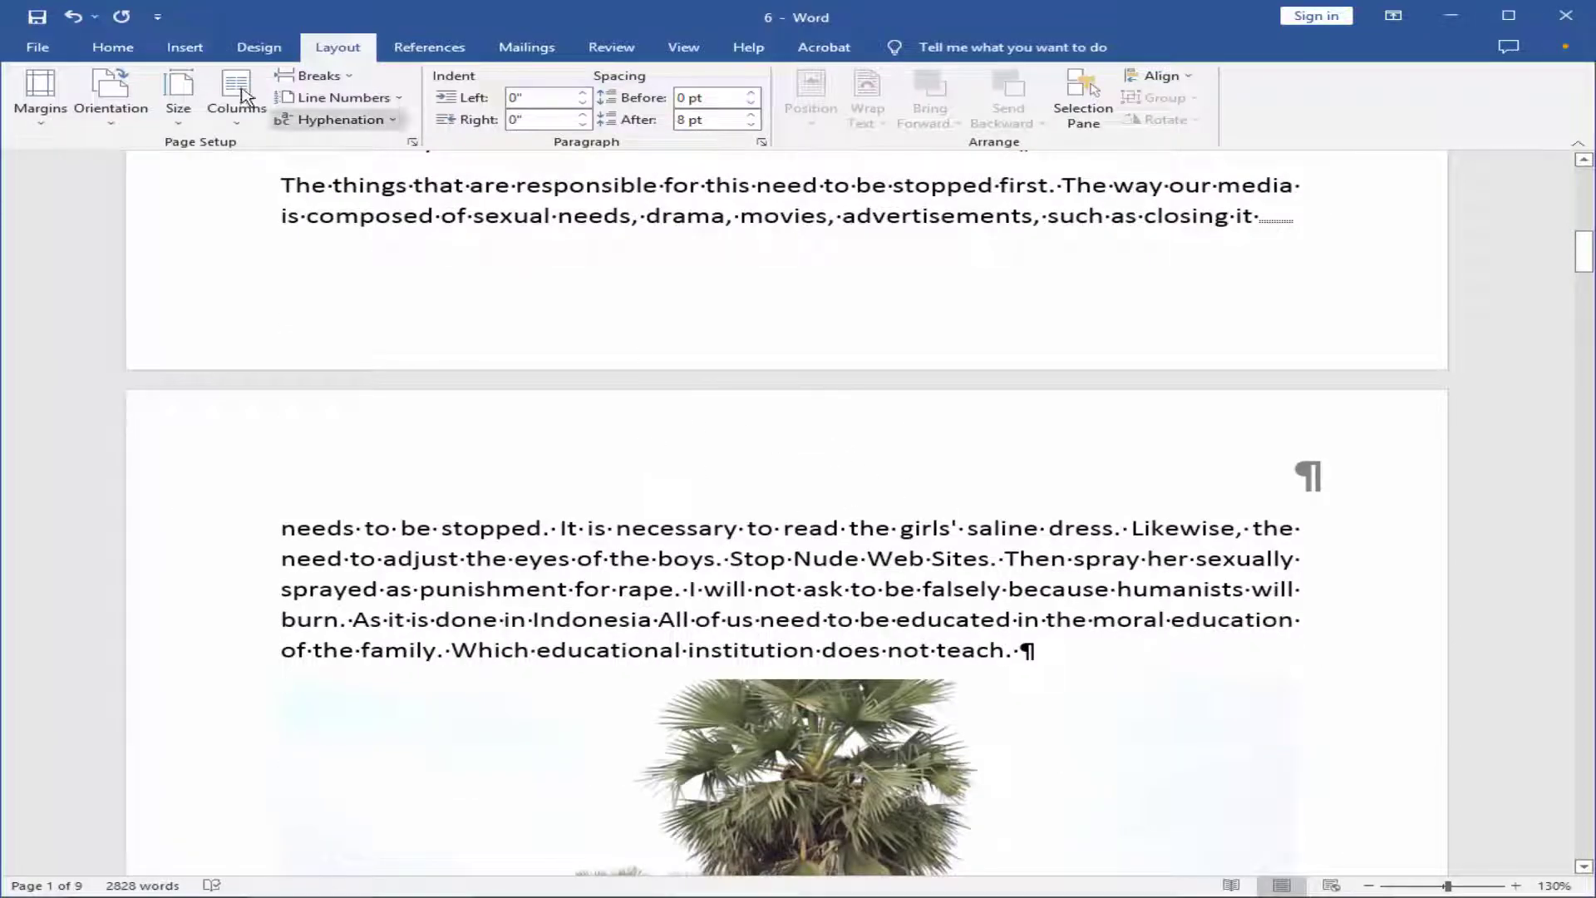
click(184, 47)
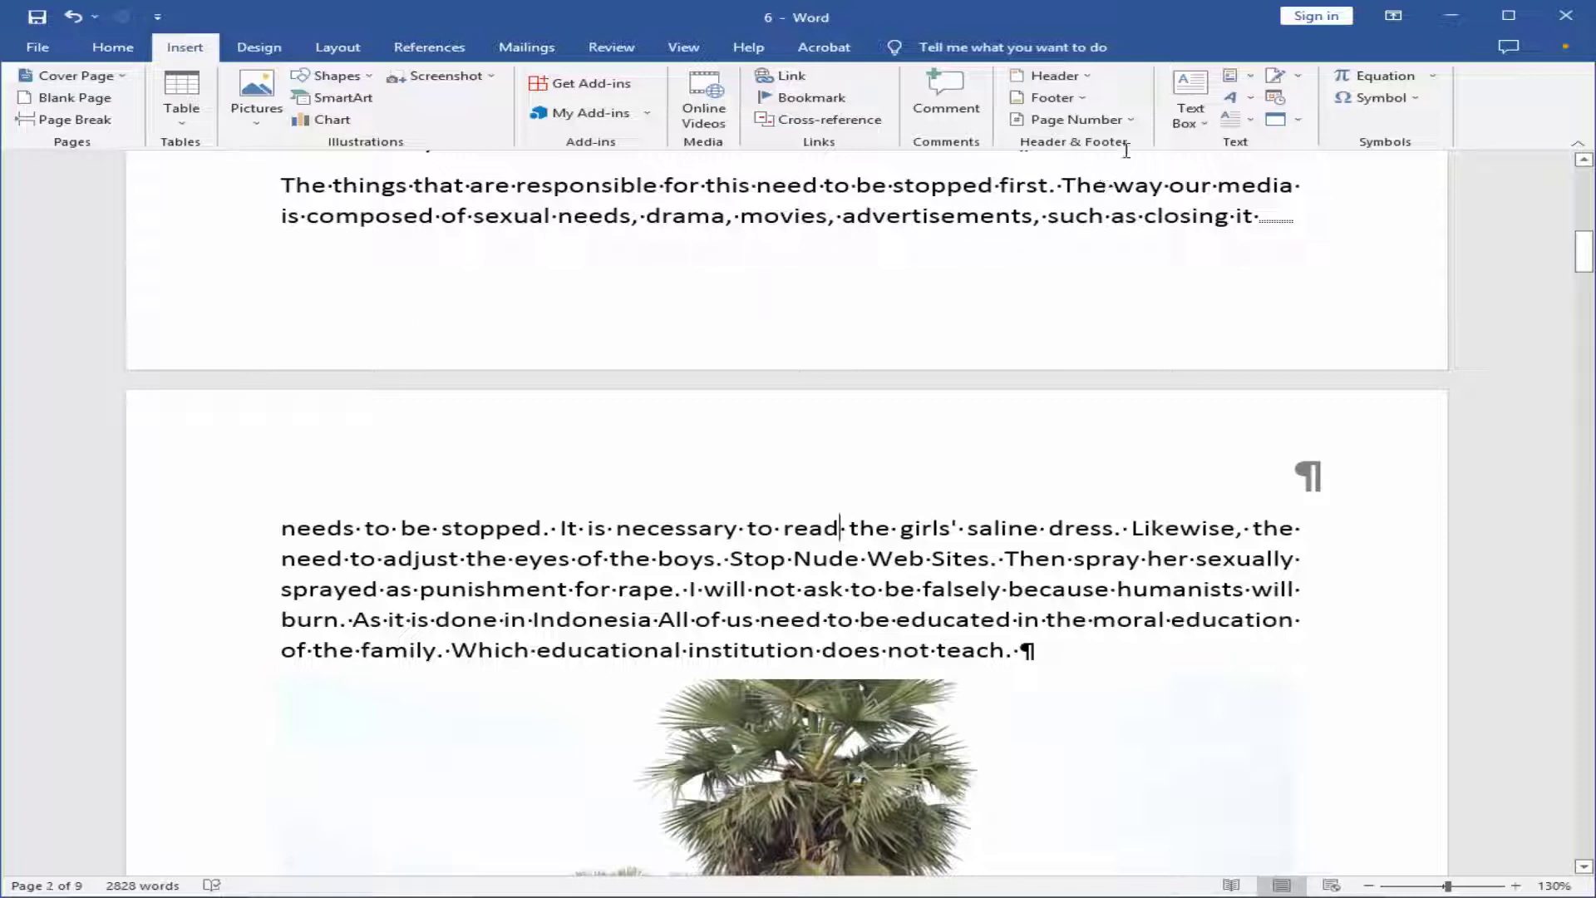
click(1131, 122)
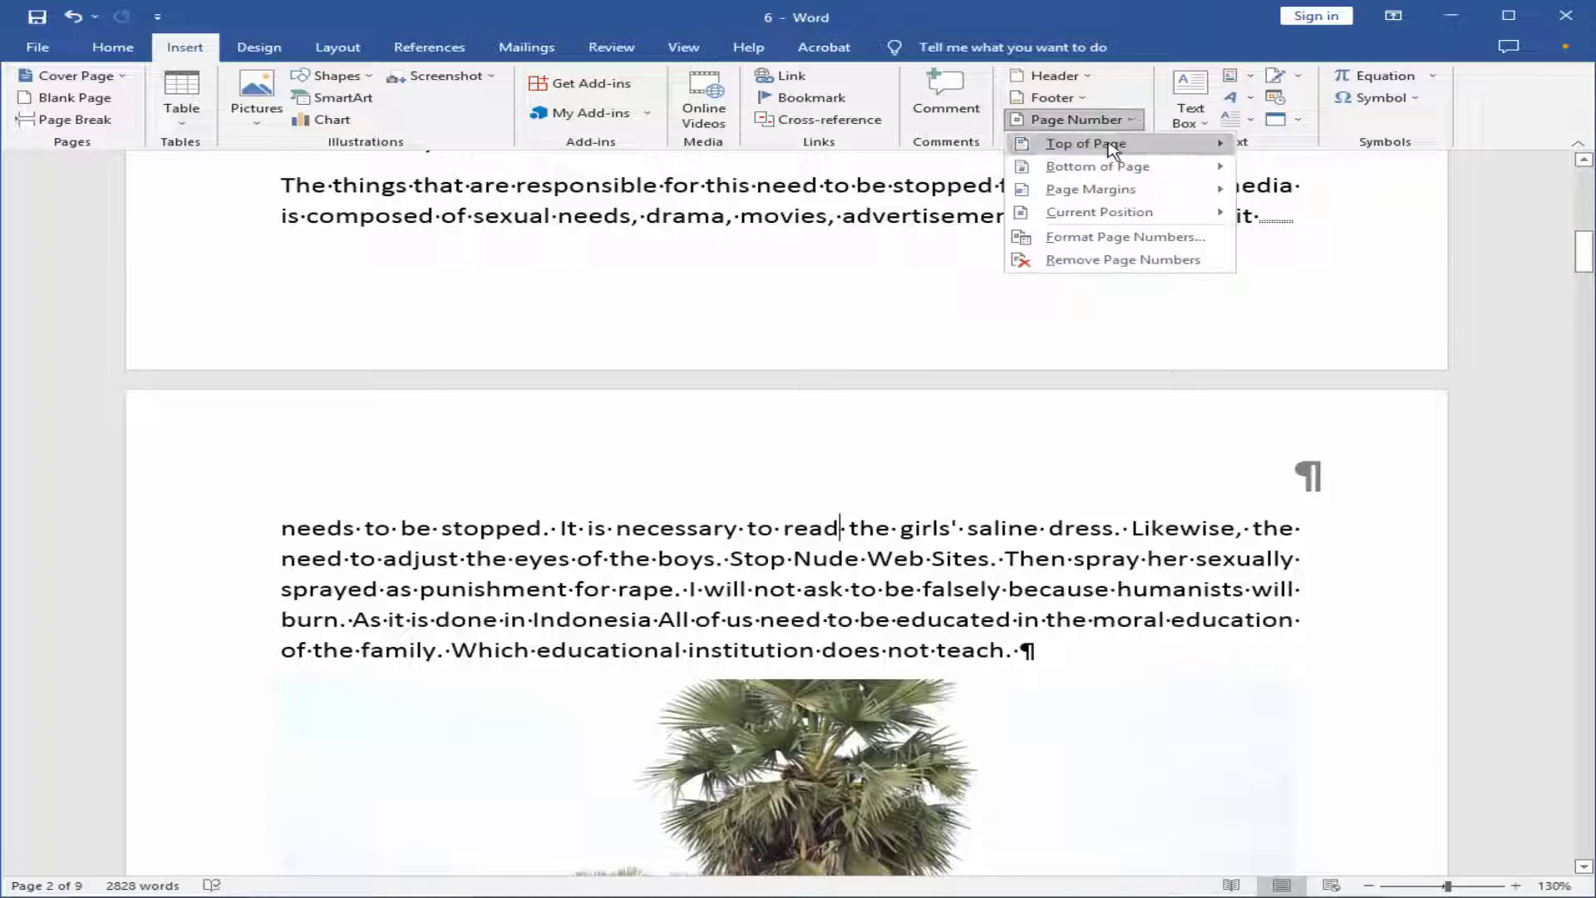
mouse_move(1086, 143)
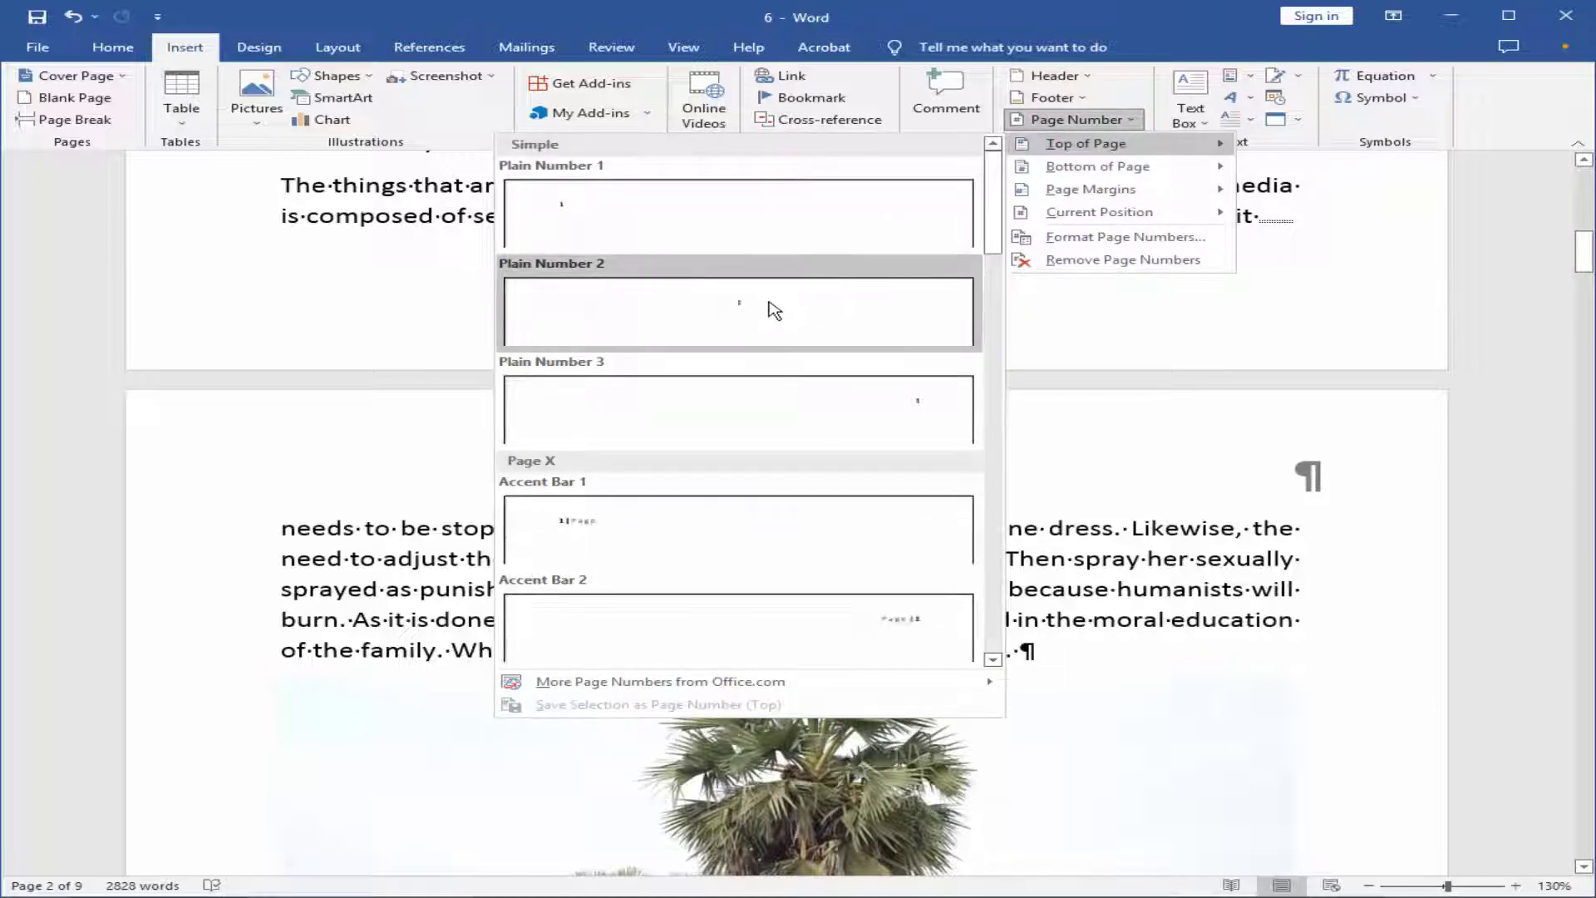
click(774, 311)
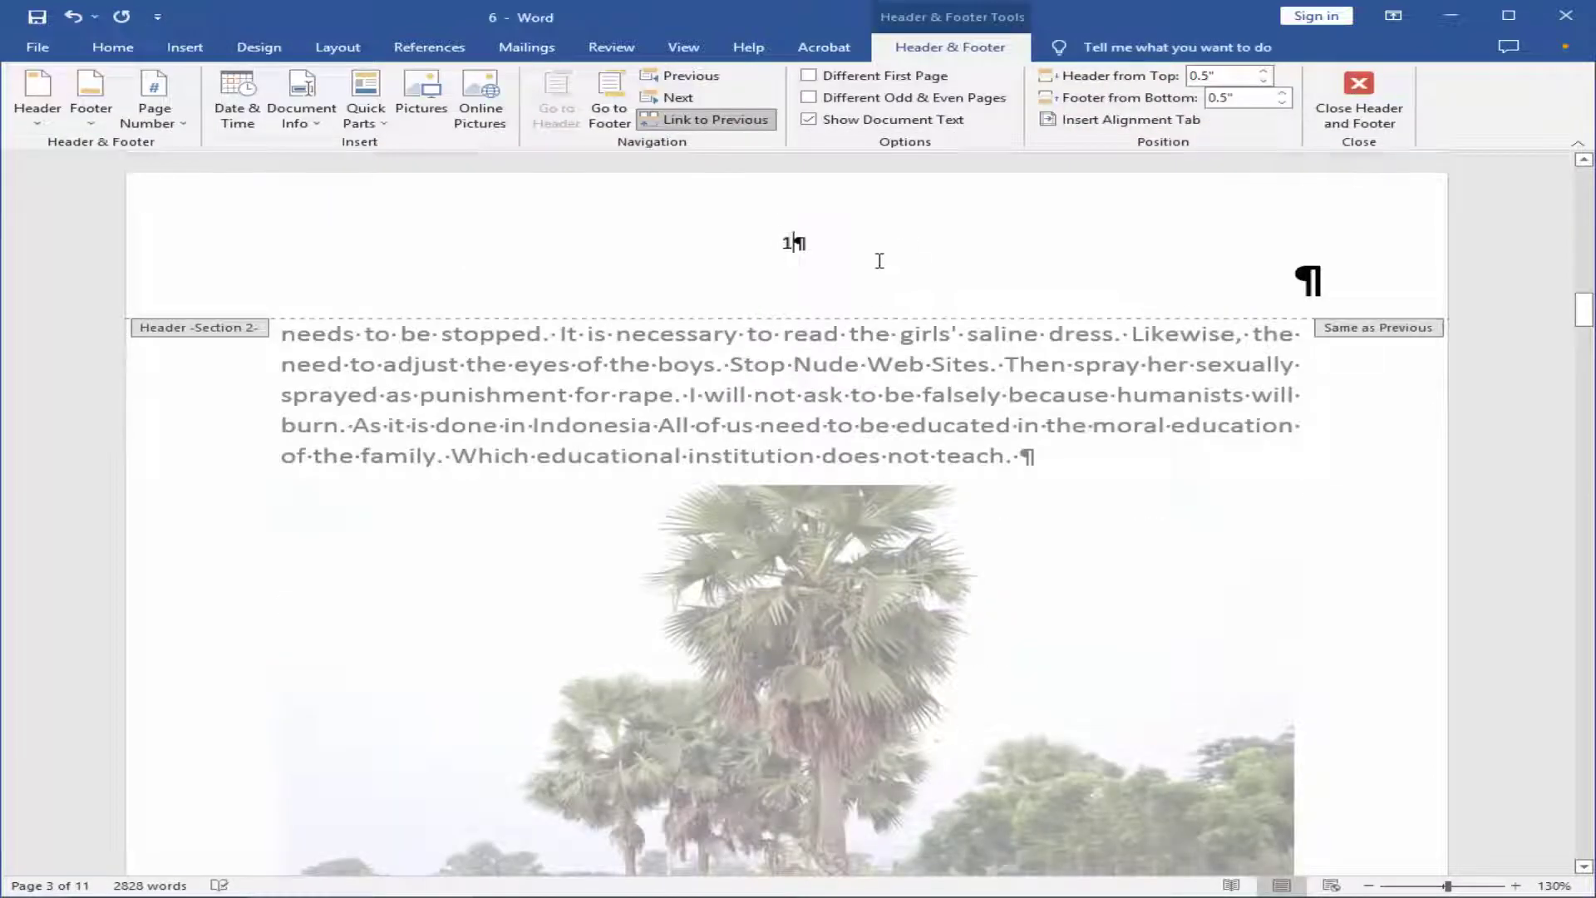
scroll(880, 261, down, 1)
scroll(875, 332, down, 8)
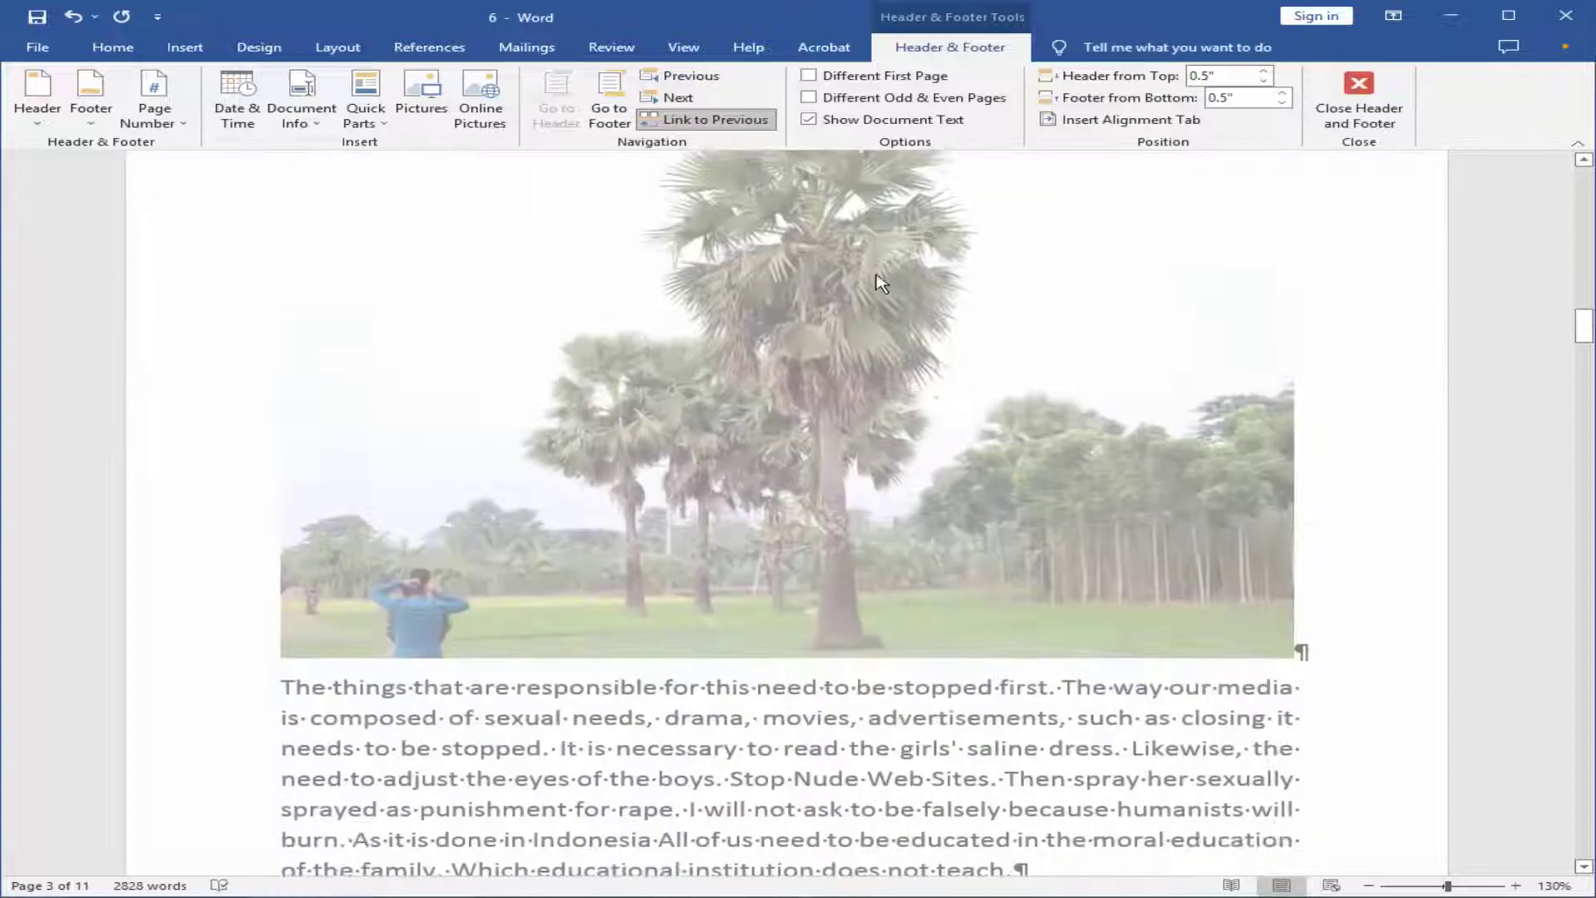
scroll(871, 391, down, 3)
scroll(868, 435, down, 2)
scroll(868, 435, down, 1)
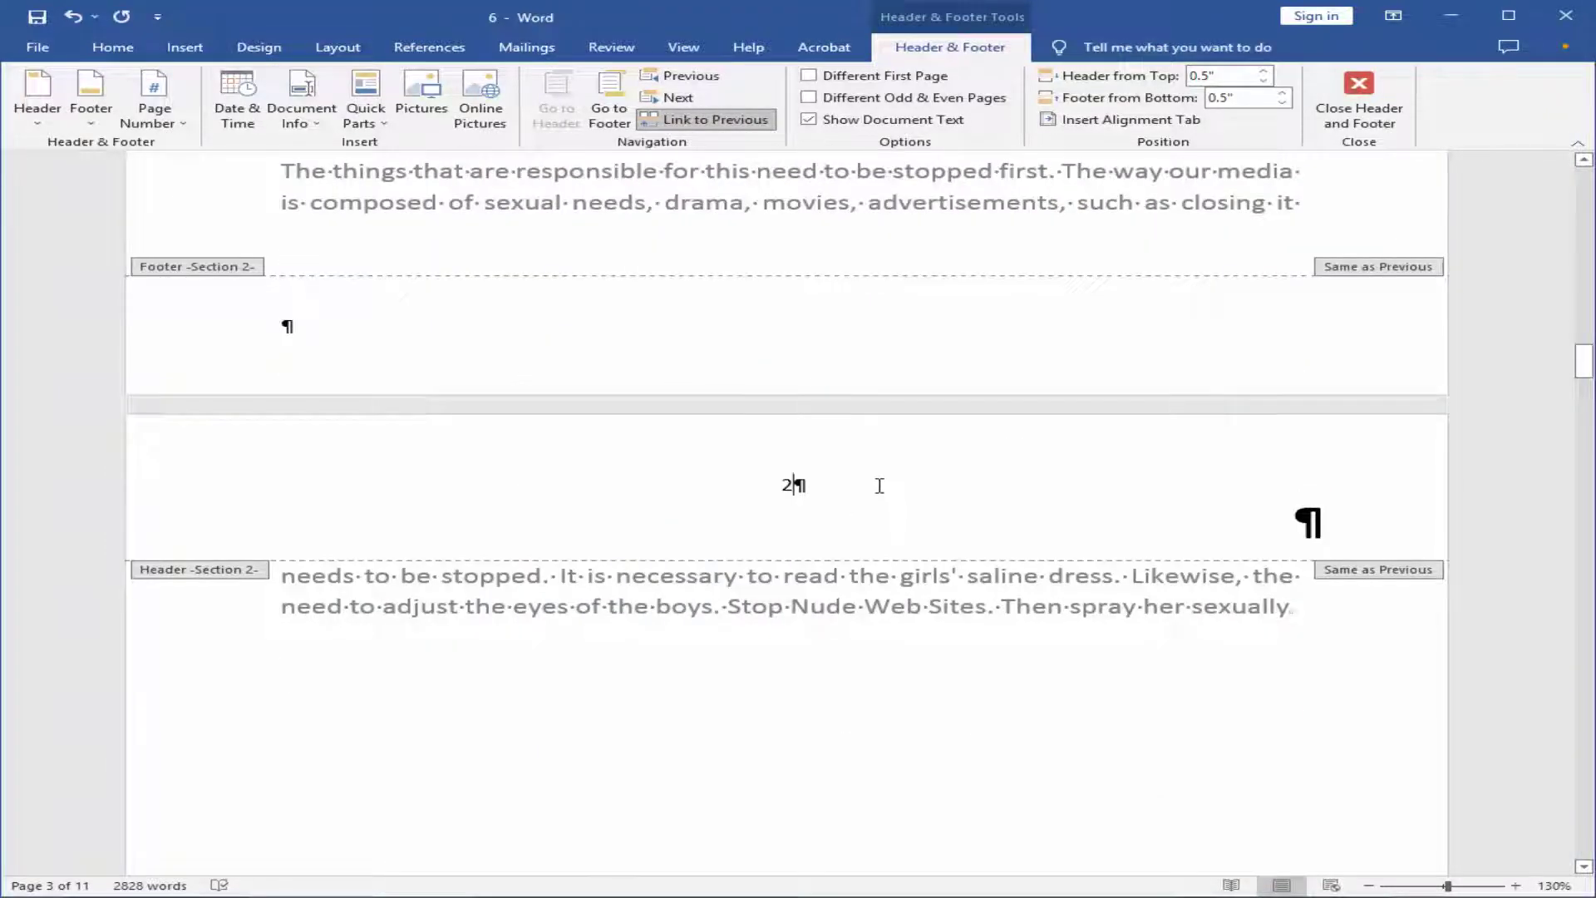
scroll(880, 485, up, 7)
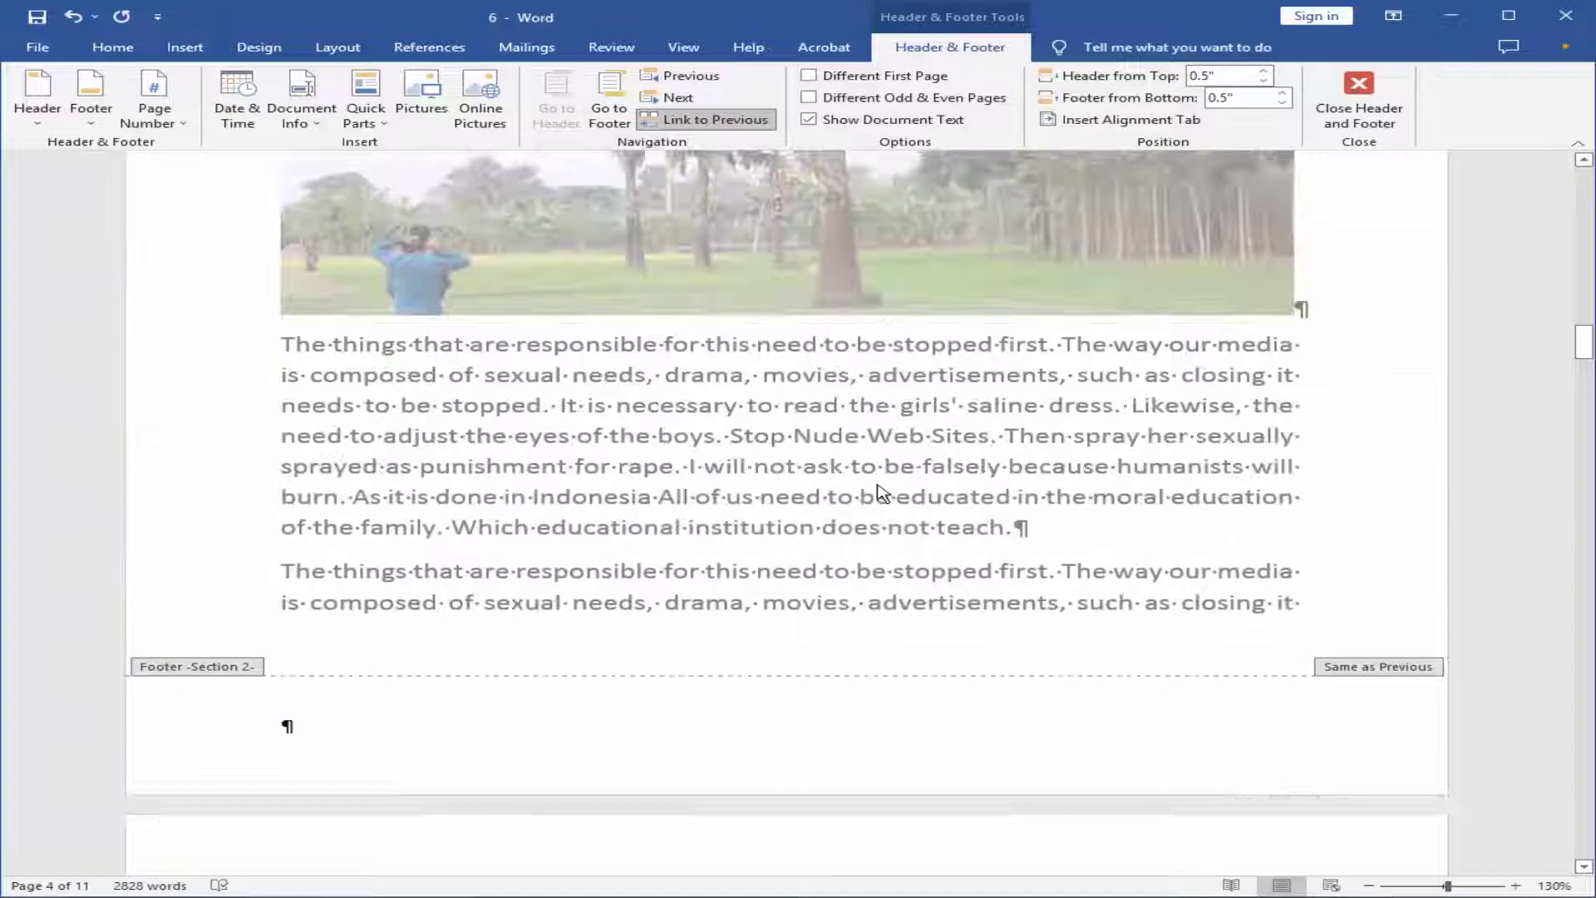
scroll(879, 484, up, 8)
scroll(873, 486, up, 10)
scroll(866, 489, up, 6)
scroll(948, 498, up, 5)
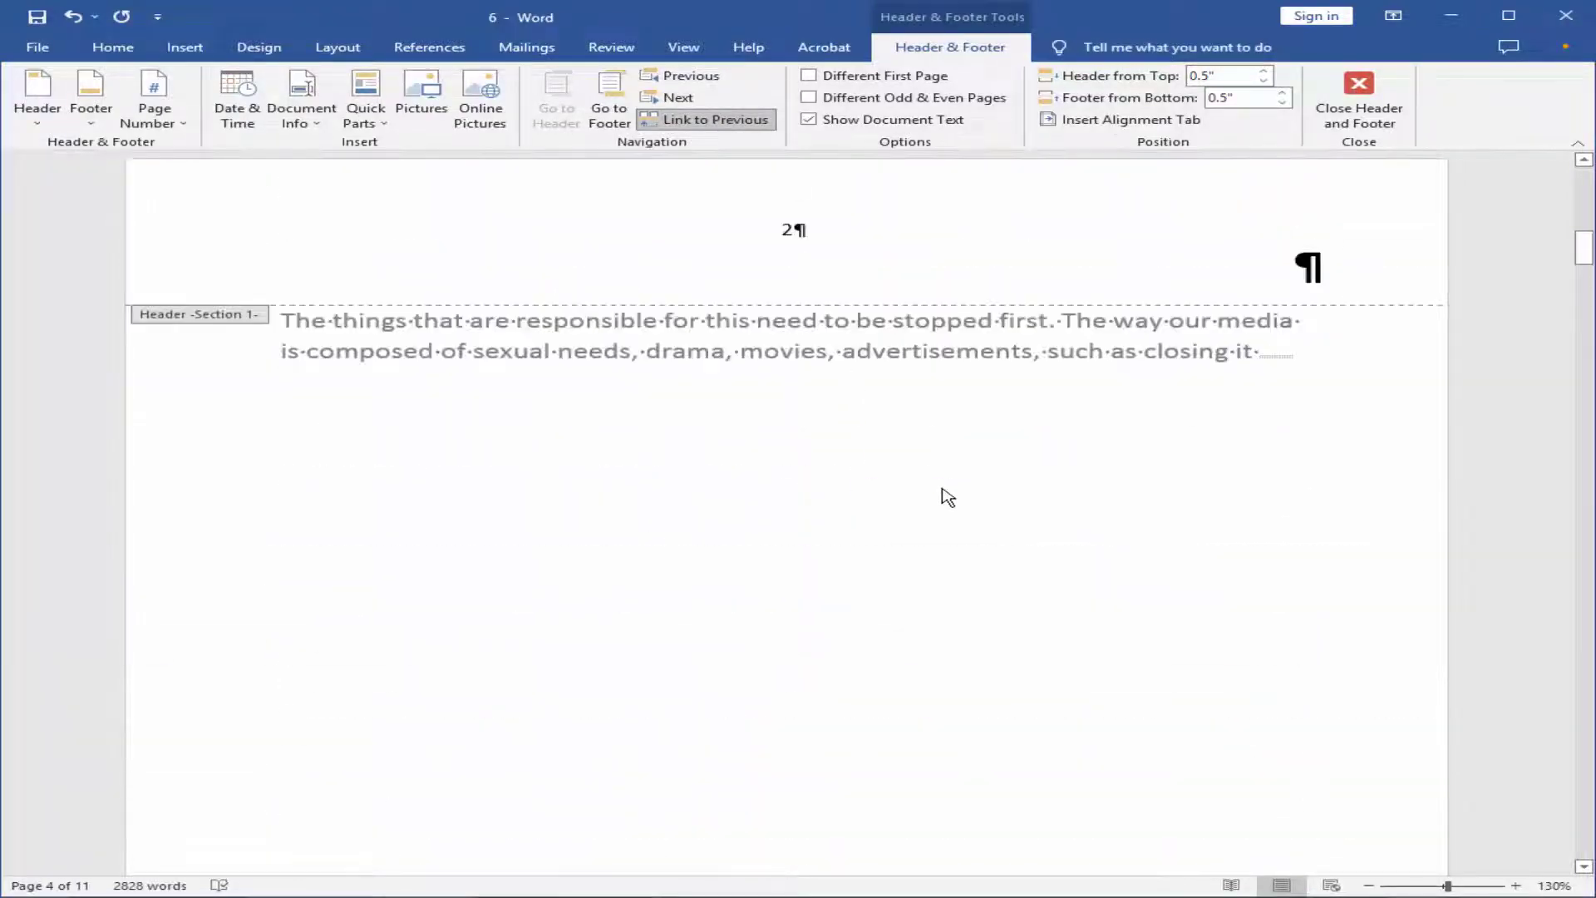
scroll(944, 466, up, 3)
scroll(1009, 560, up, 10)
scroll(1009, 559, up, 5)
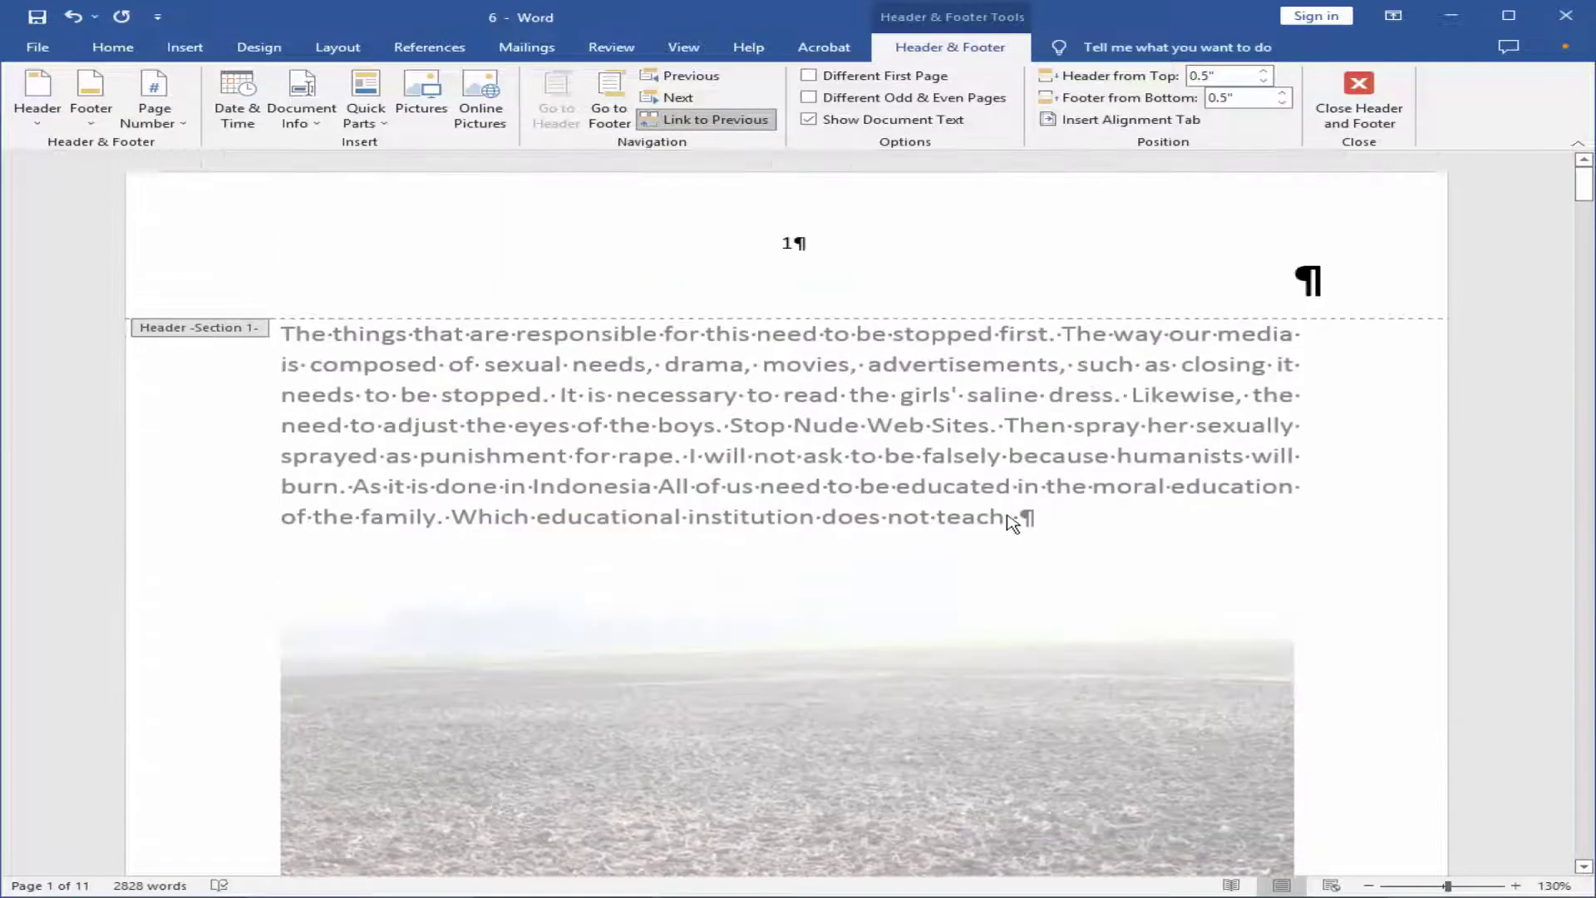
click(877, 239)
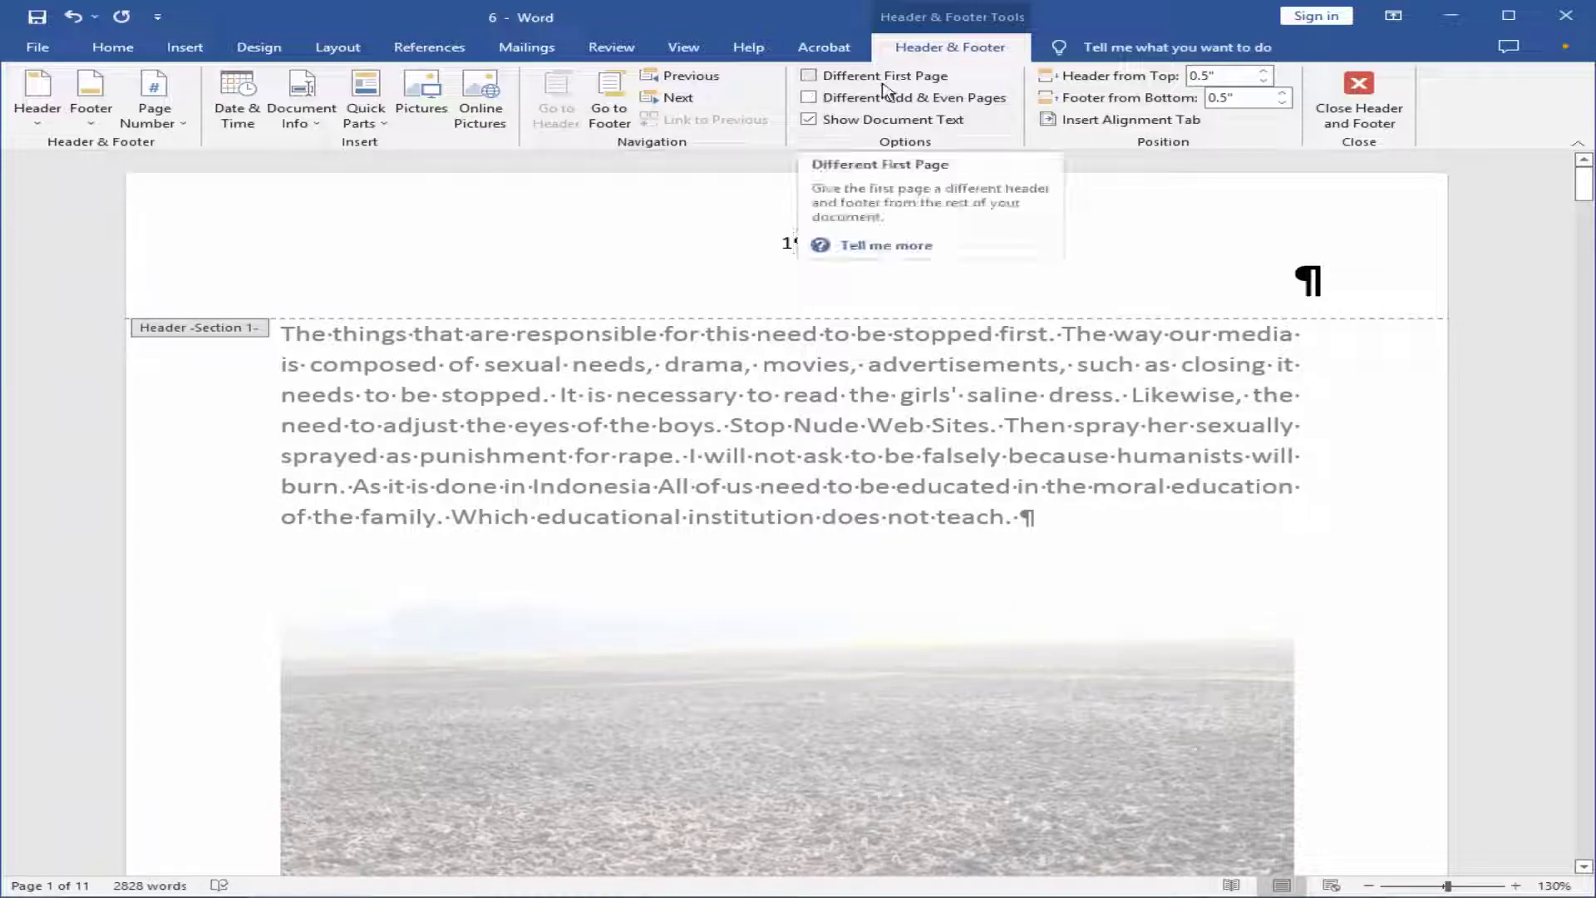
Turn on Different First Page in the headers of sections 1, 2 and 3.
click(811, 80)
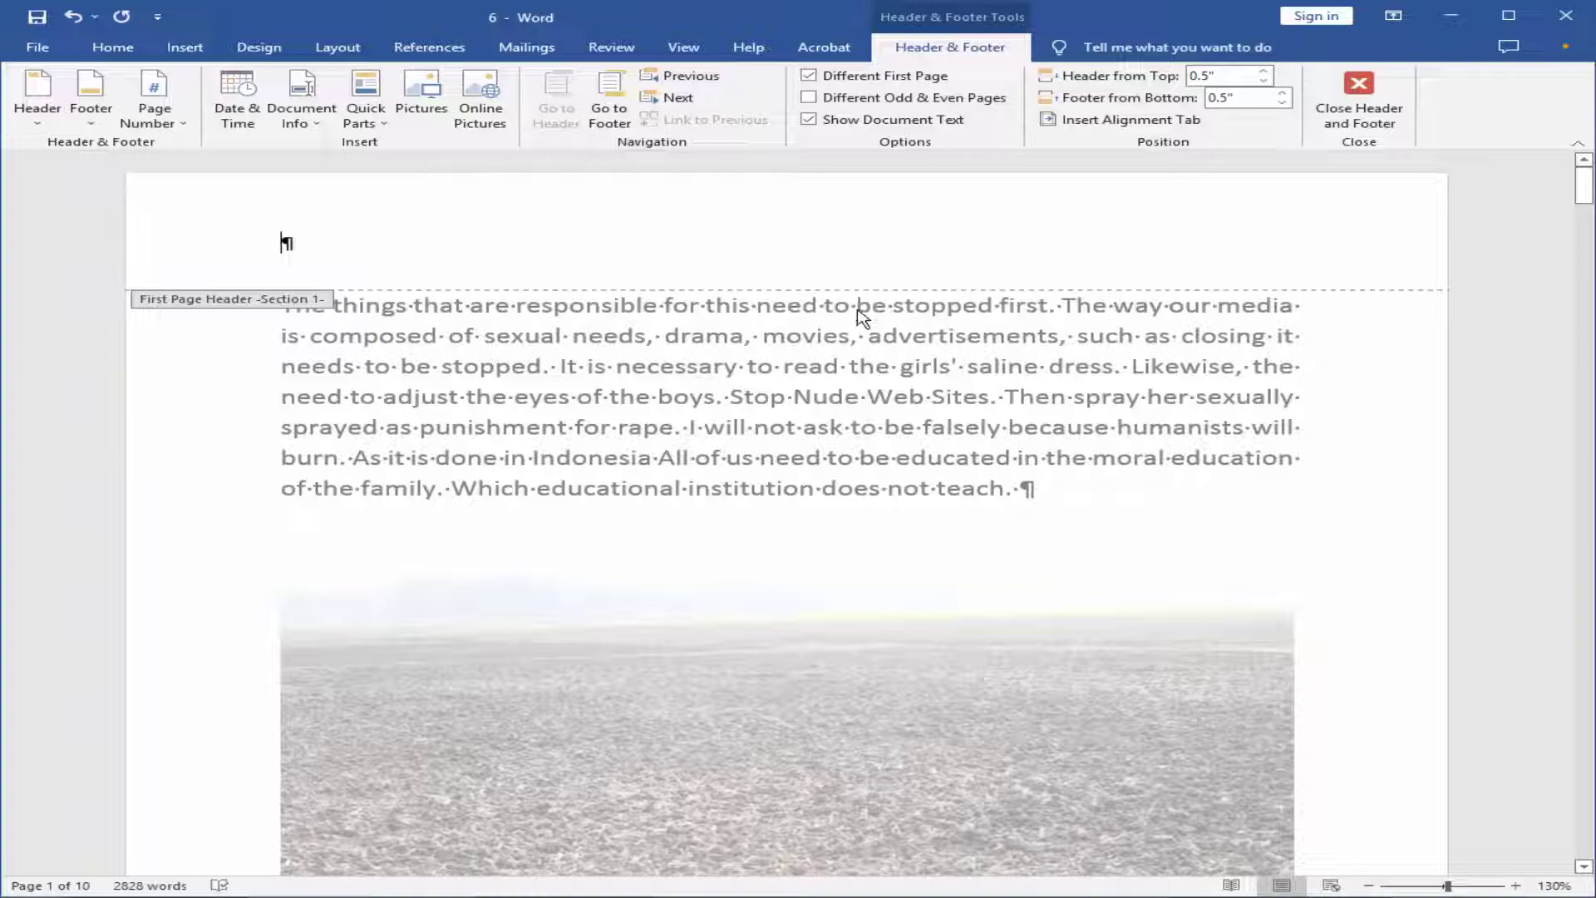
scroll(863, 318, down, 10)
scroll(863, 318, down, 2)
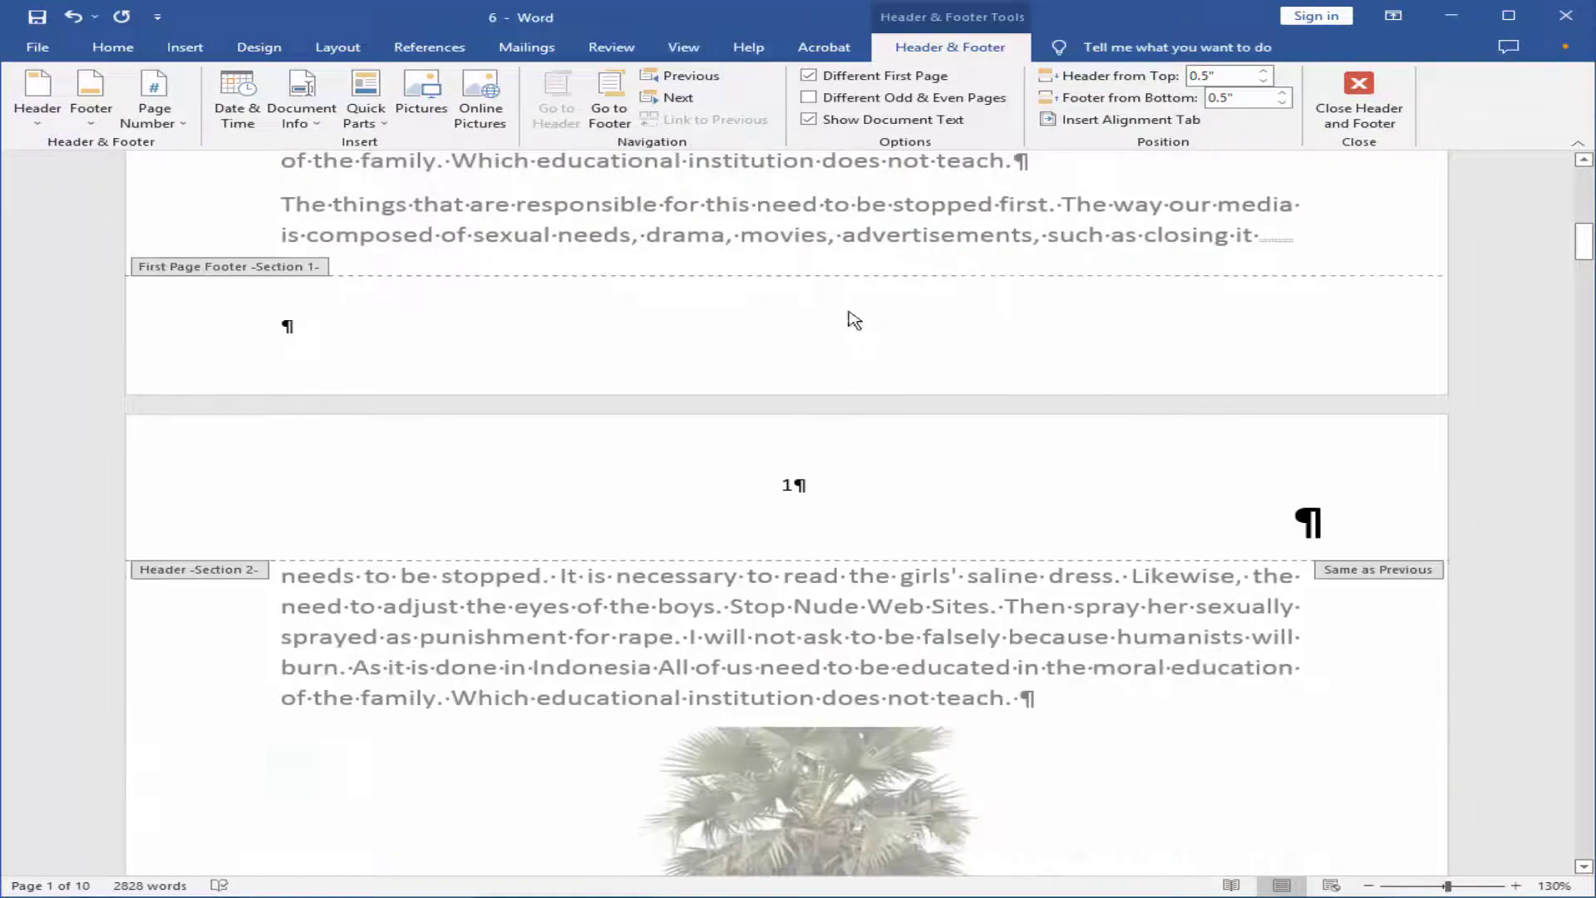
click(795, 484)
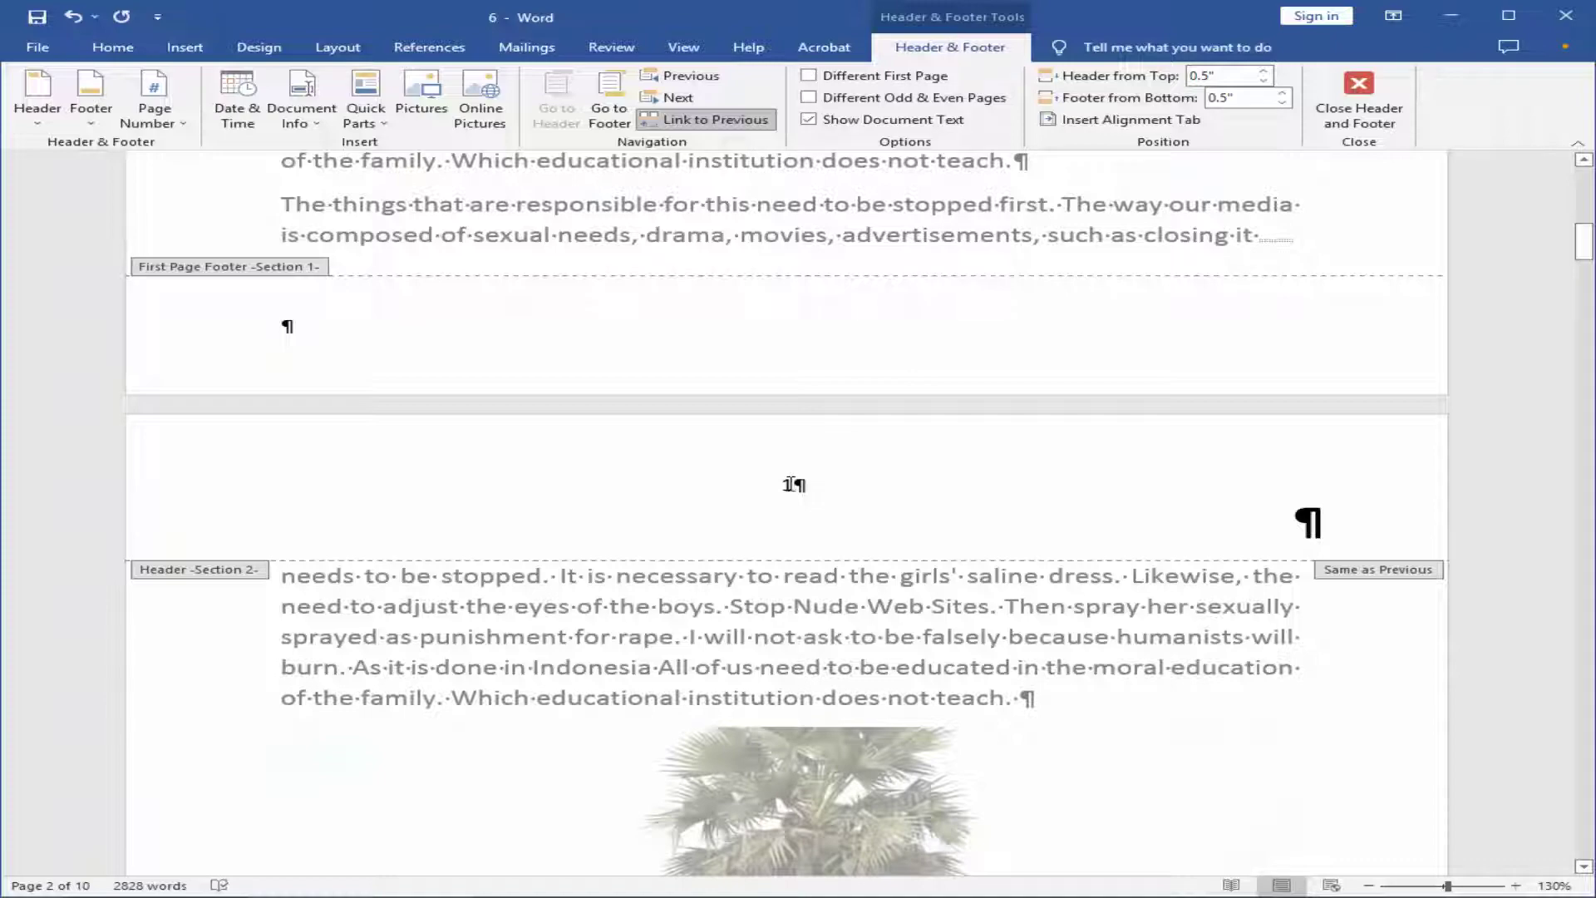
click(808, 76)
scroll(838, 420, down, 10)
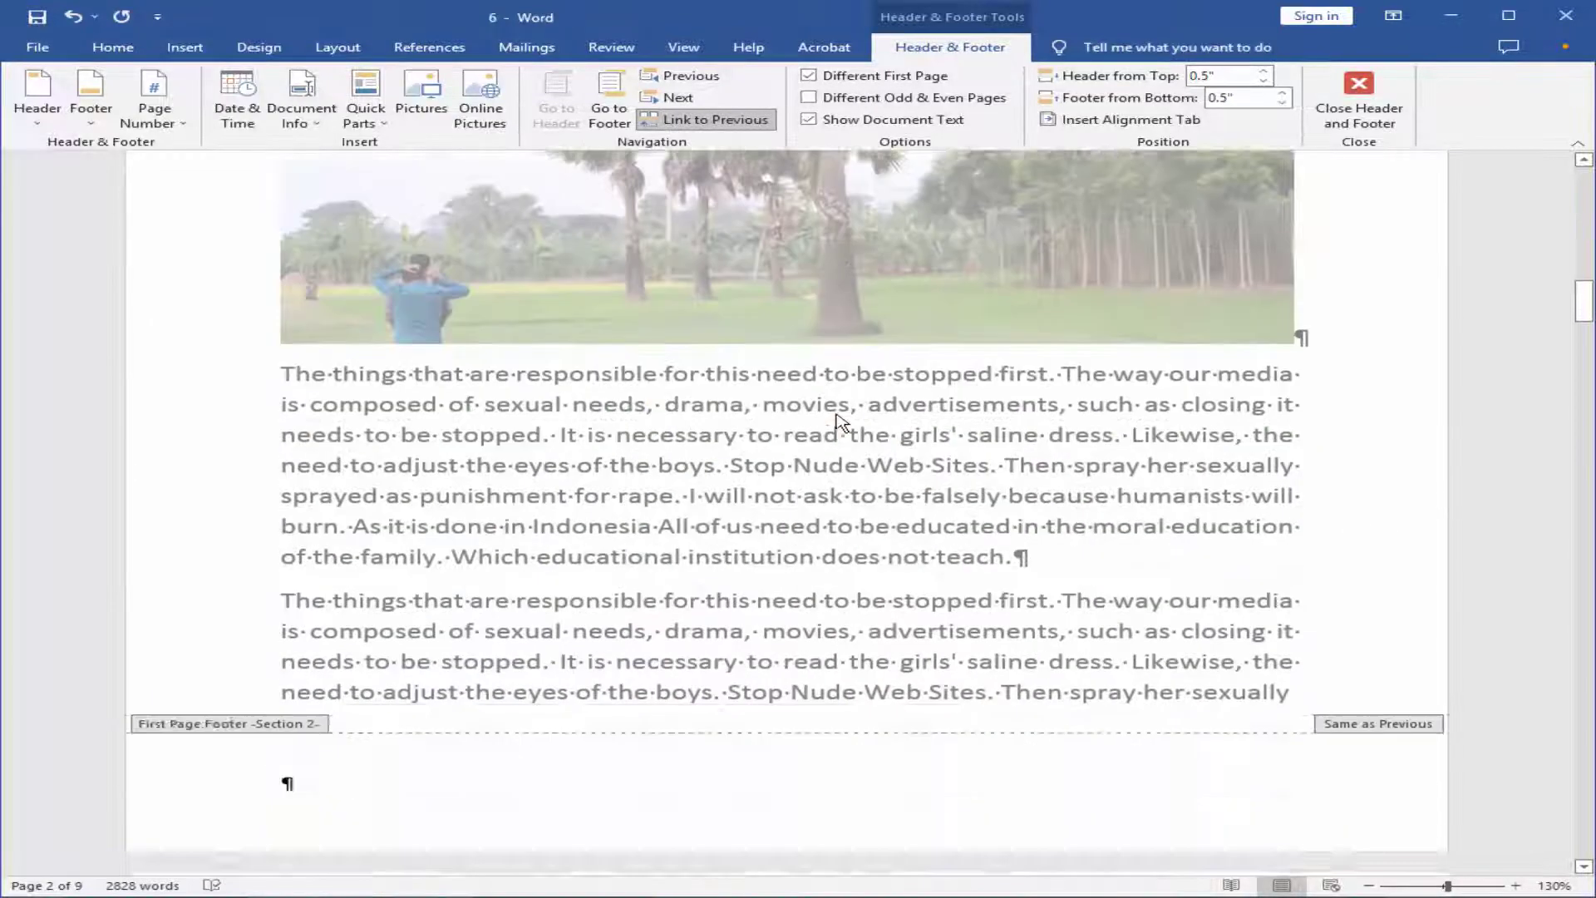
click(790, 313)
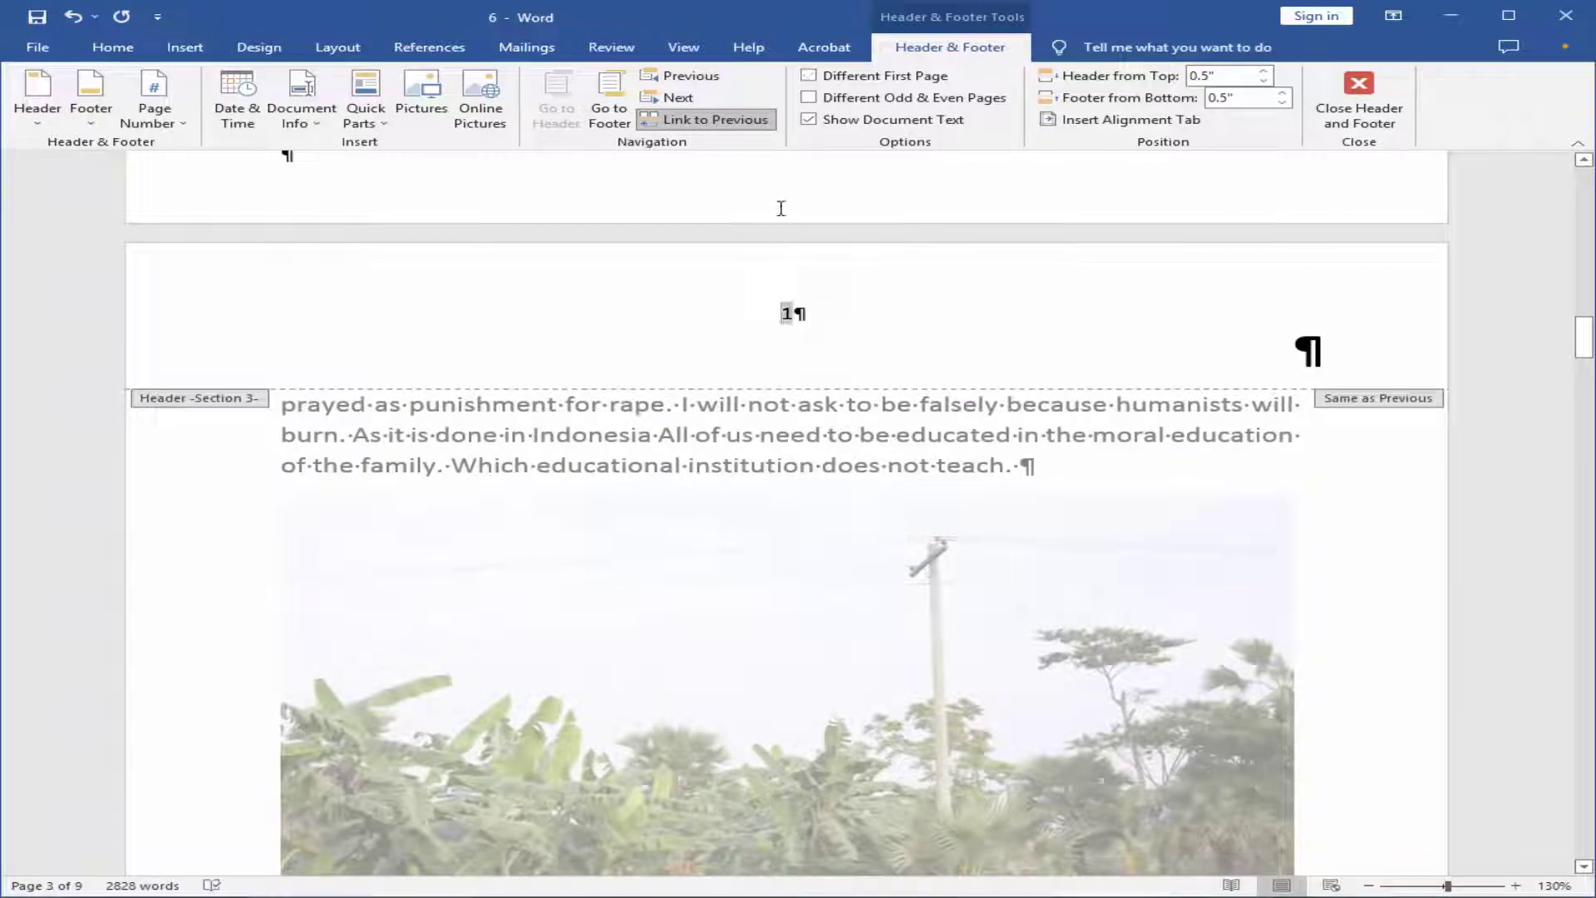
click(808, 76)
Check section 3's page number 2, then move into its first-page header.
scroll(844, 285, down, 6)
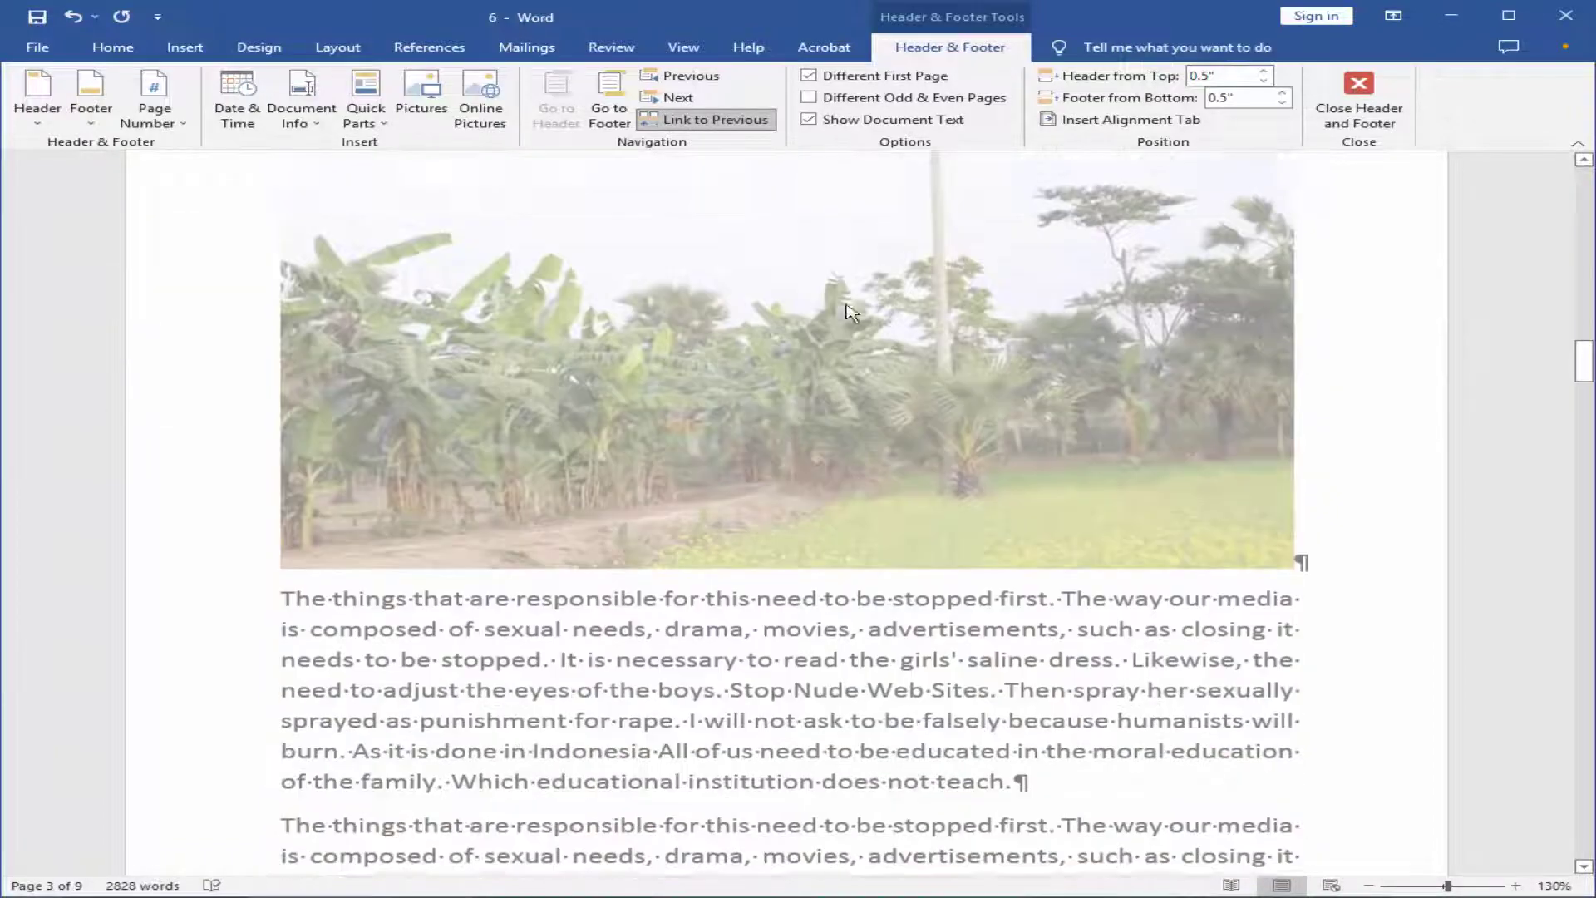
scroll(886, 336, down, 4)
scroll(887, 336, down, 3)
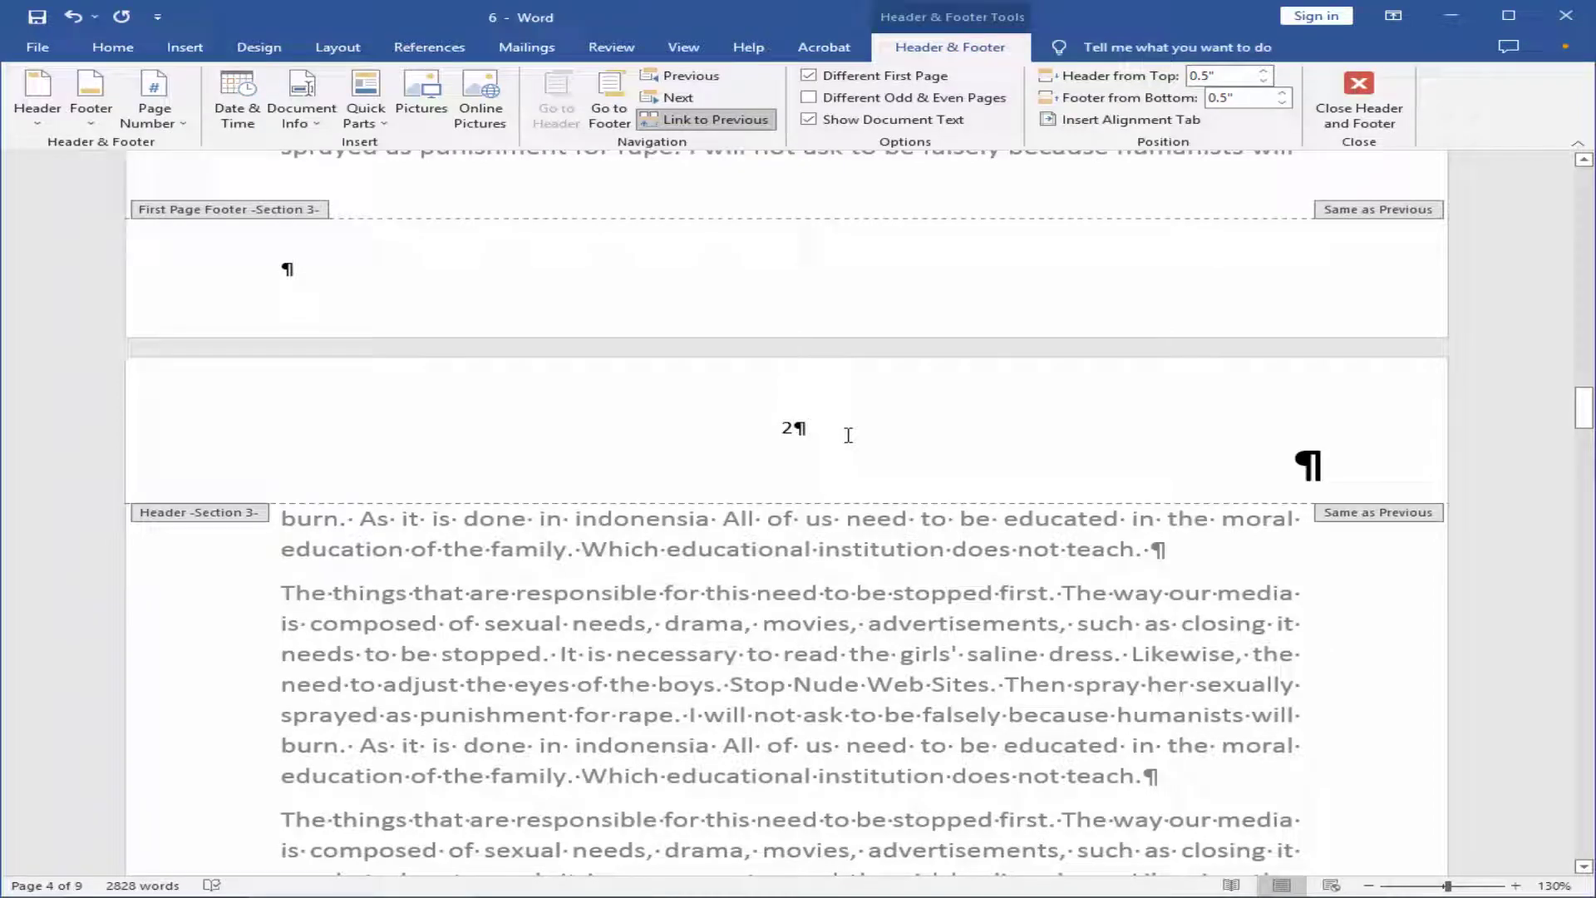
scroll(786, 315, down, 2)
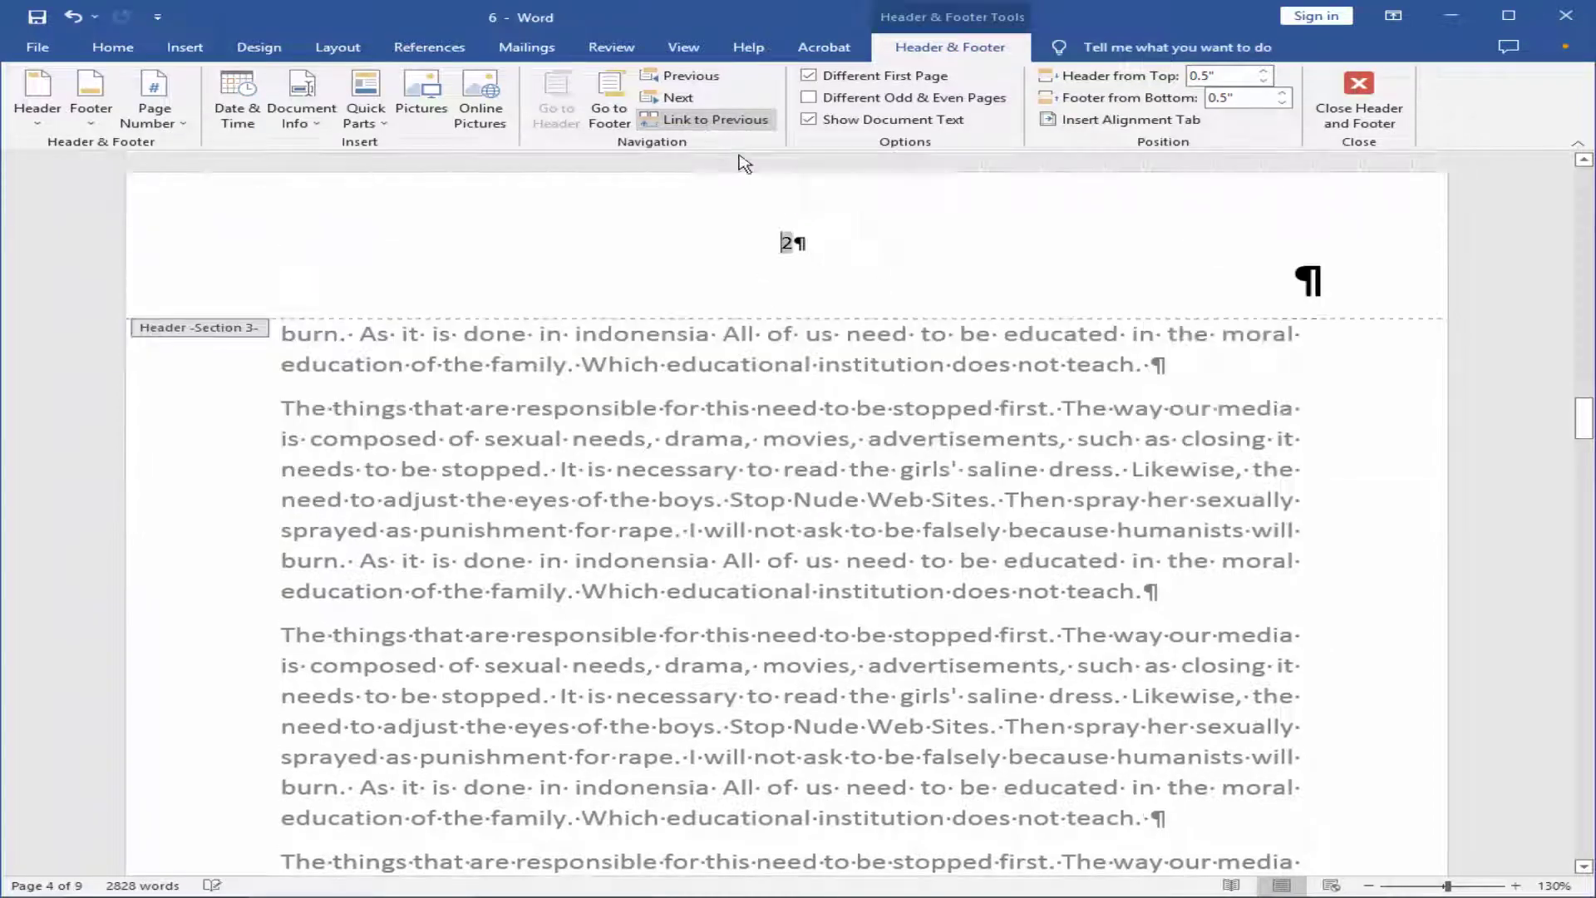
double_click(790, 240)
scroll(896, 307, up, 1)
scroll(990, 404, up, 1)
scroll(989, 403, up, 4)
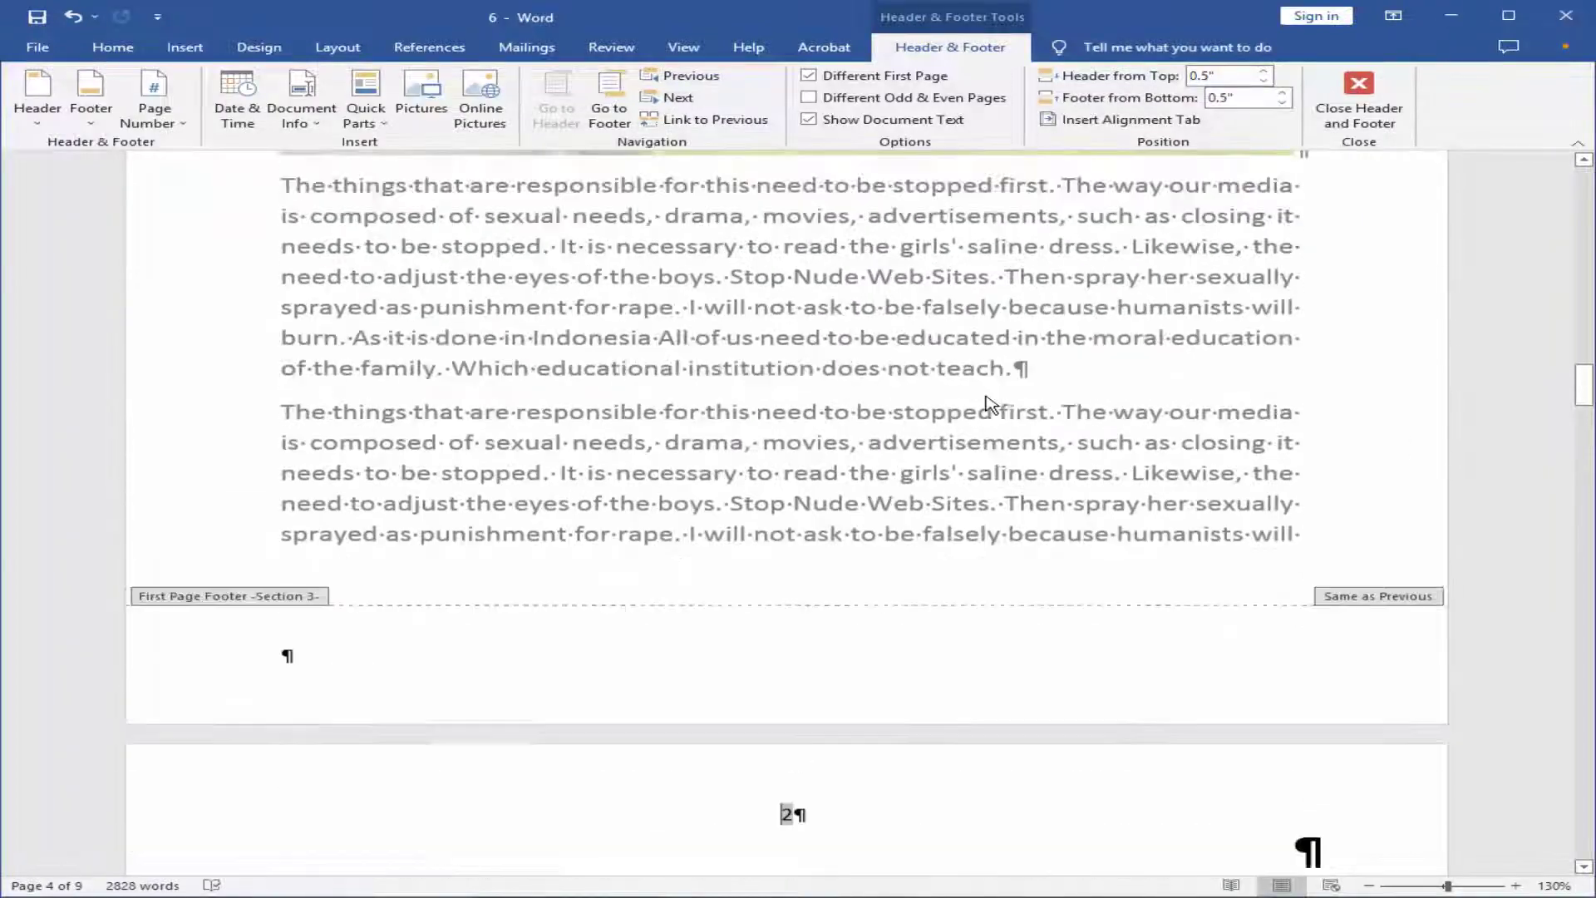
scroll(990, 408, up, 1)
scroll(990, 406, up, 5)
scroll(990, 405, up, 5)
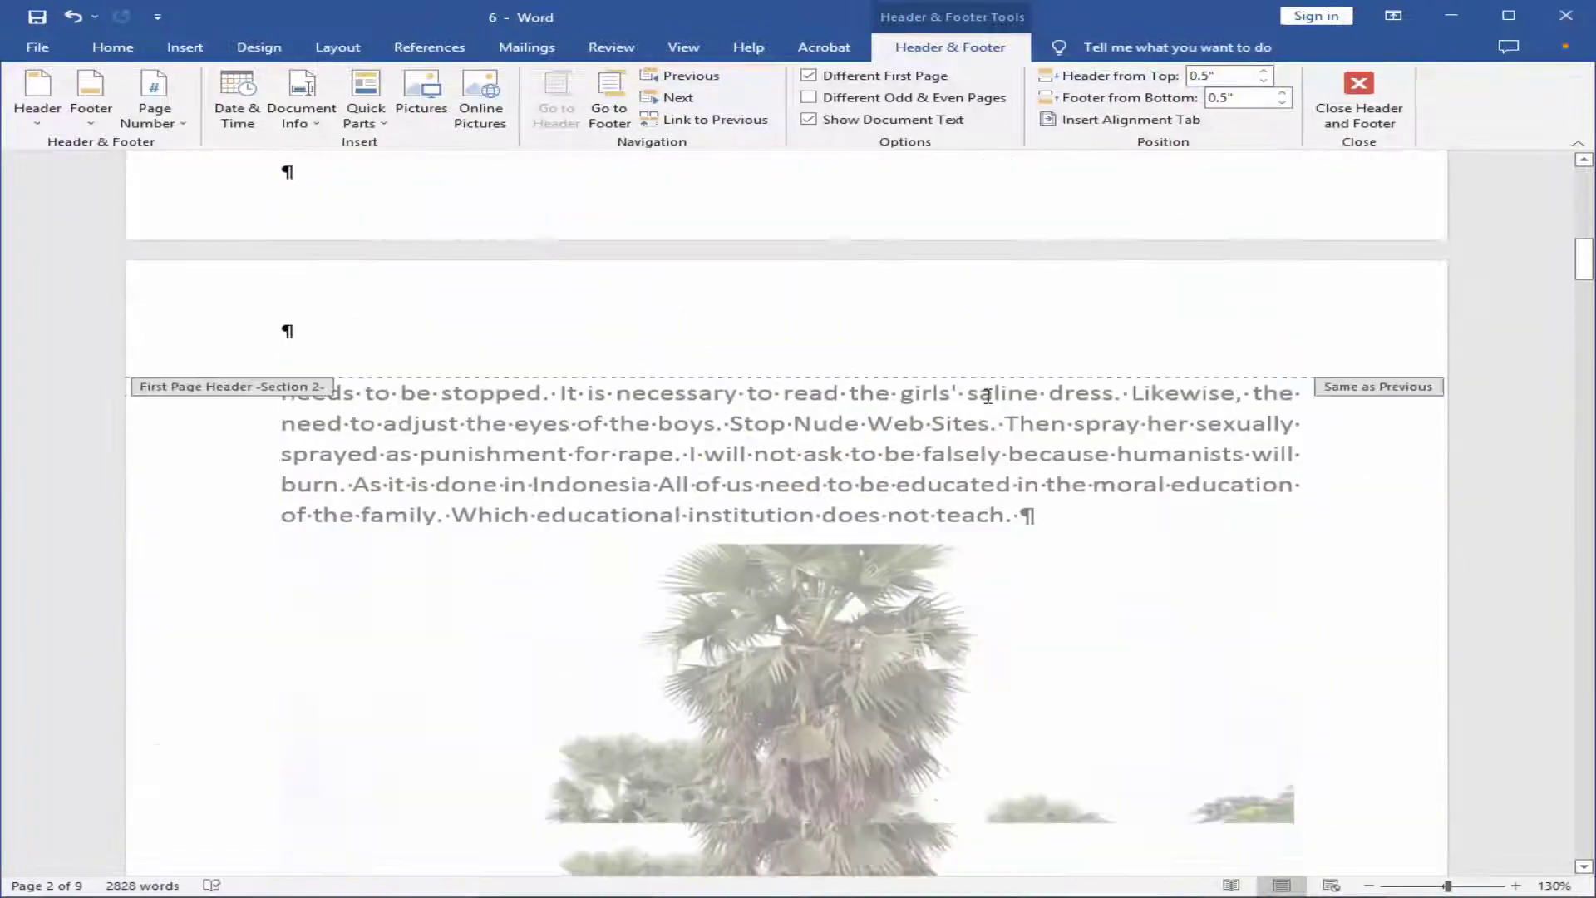
scroll(990, 406, up, 5)
scroll(990, 406, up, 1)
drag(1574, 235, 1575, 189)
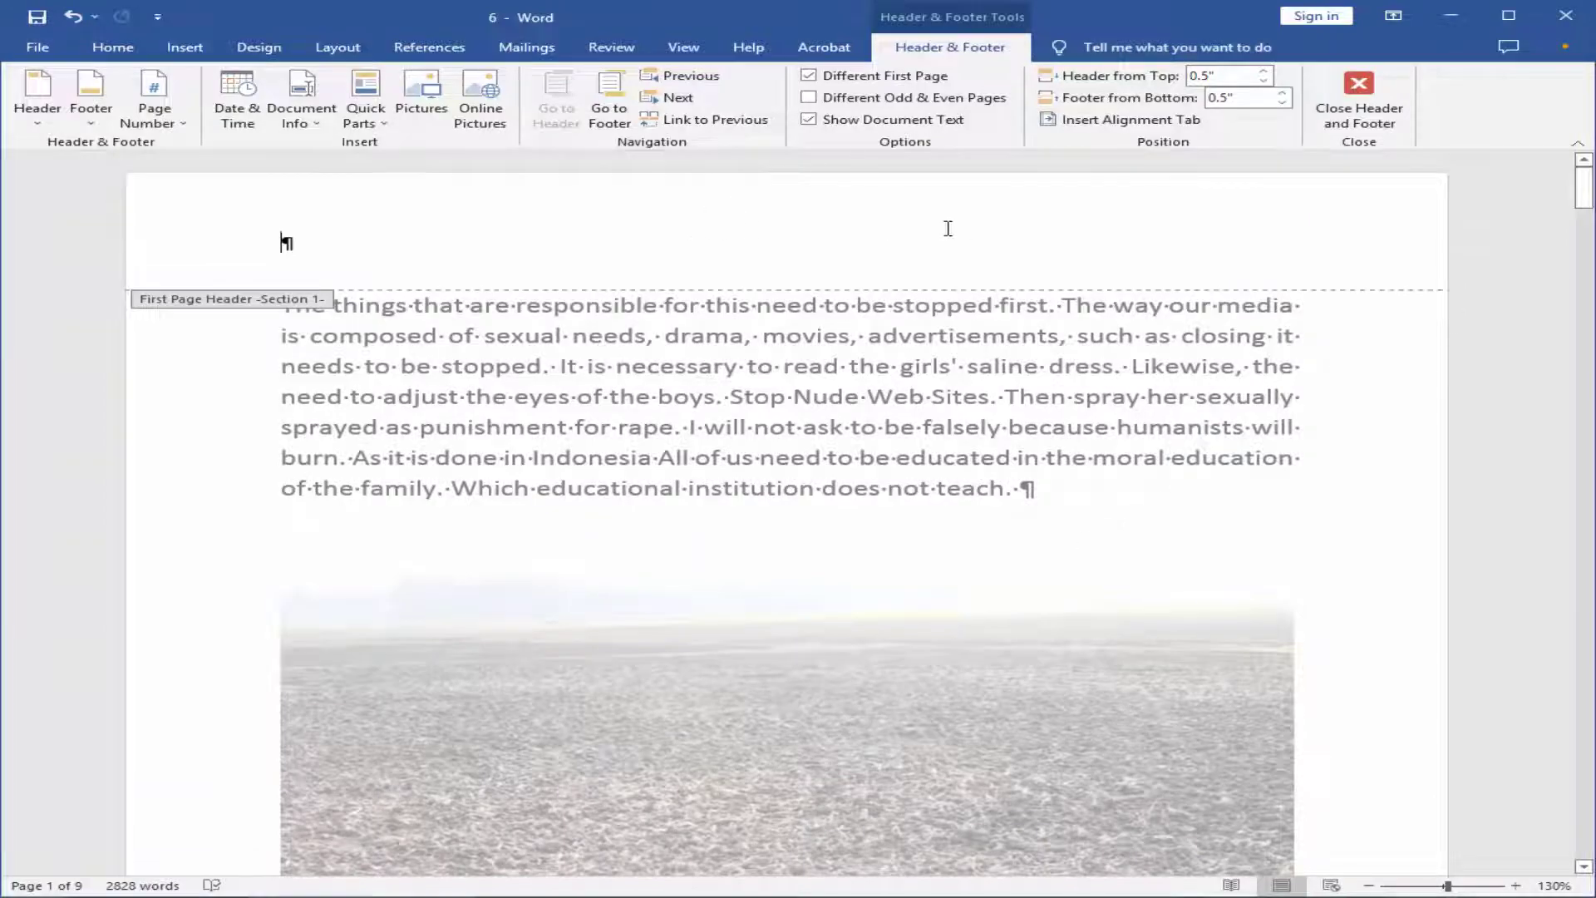
scroll(813, 482, down, 5)
scroll(813, 482, down, 10)
scroll(798, 449, up, 2)
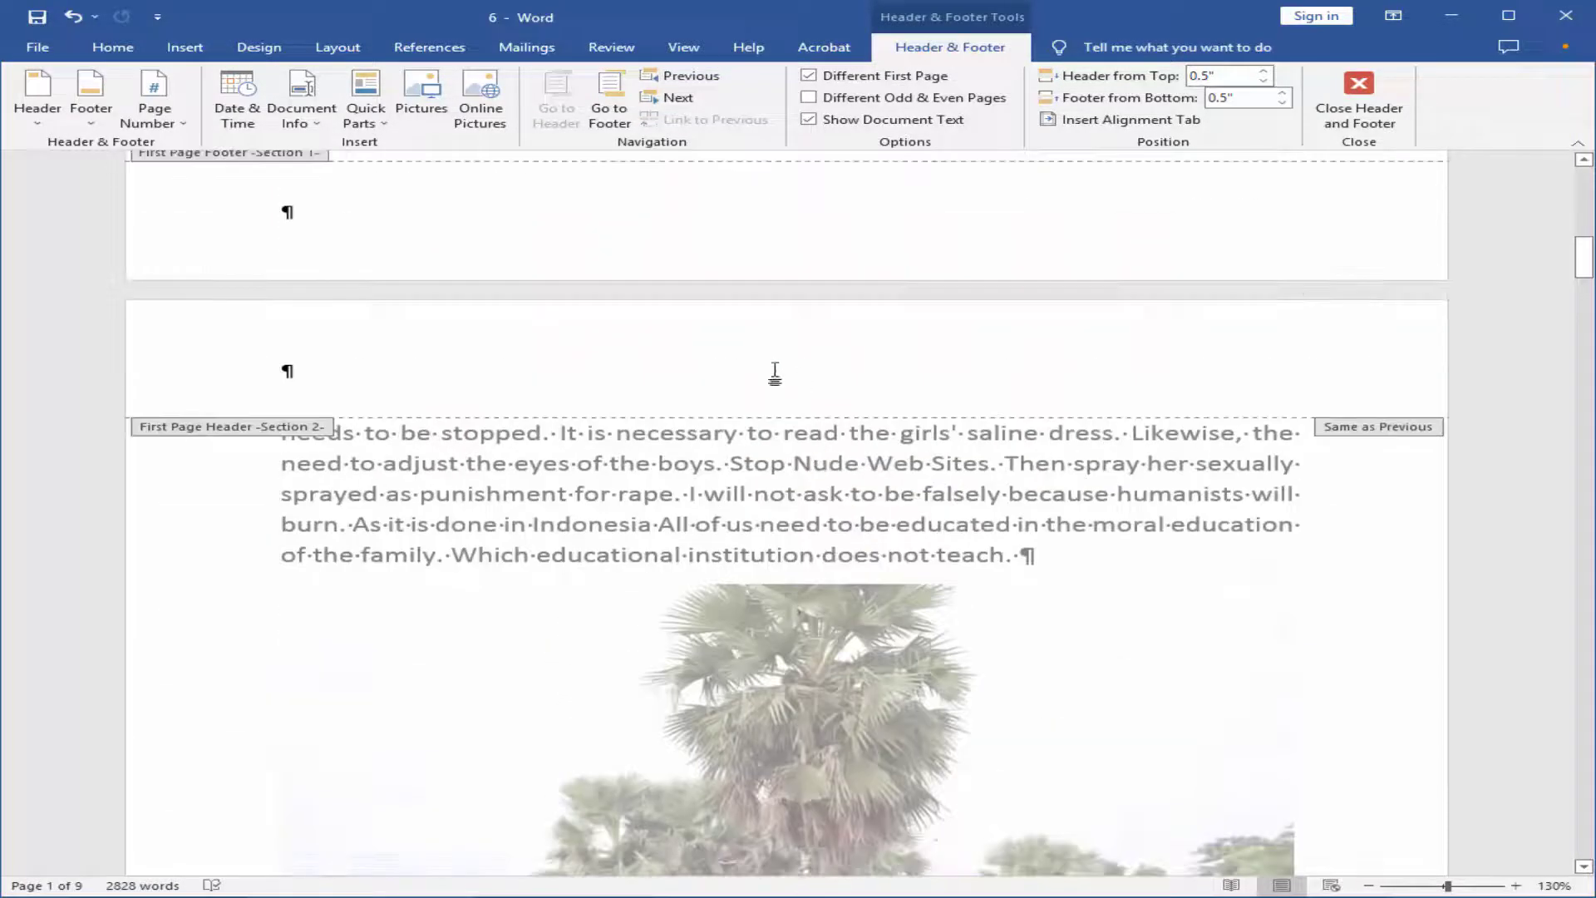
click(937, 355)
scroll(948, 482, down, 5)
scroll(957, 484, down, 5)
scroll(962, 485, down, 5)
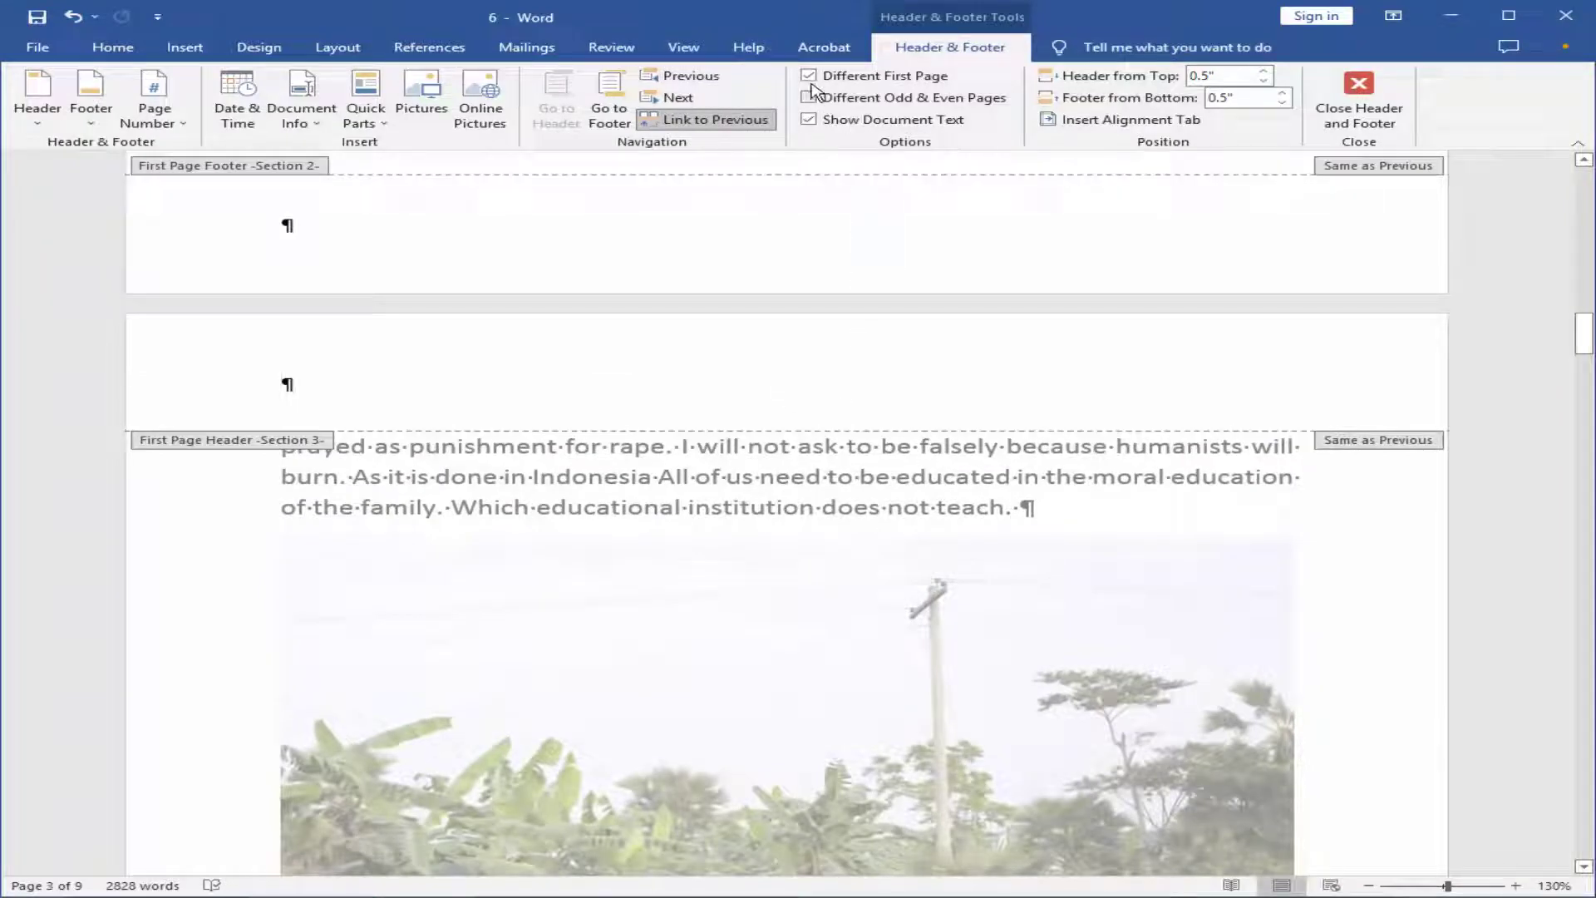
Turn off Different First Page for section 3, then return to page 1's header.
click(807, 76)
click(826, 250)
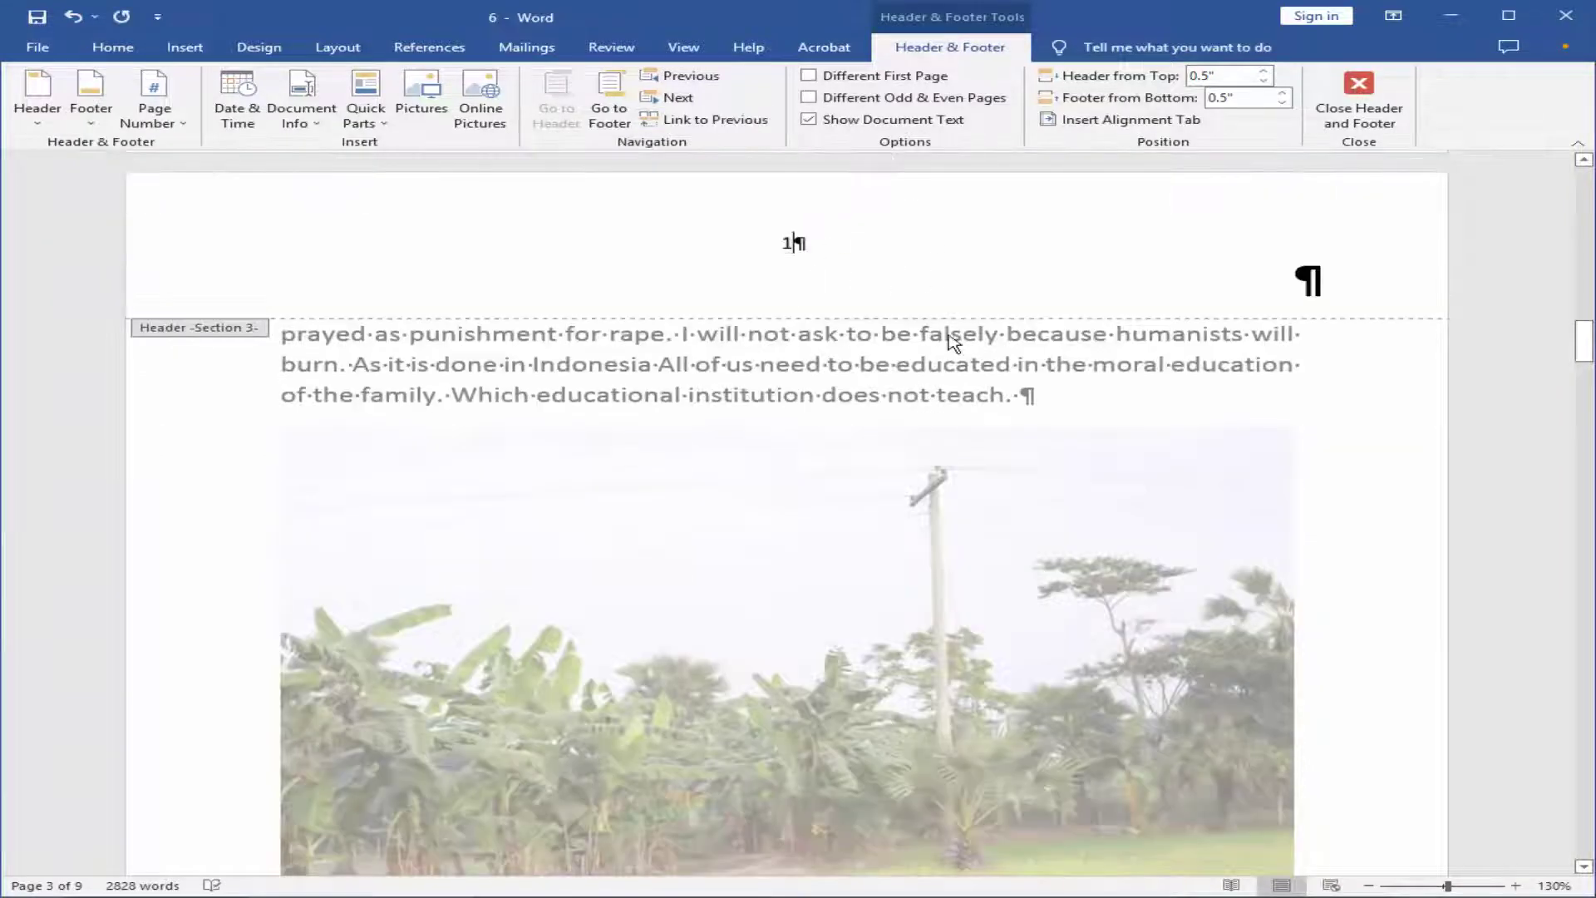
scroll(952, 342, up, 3)
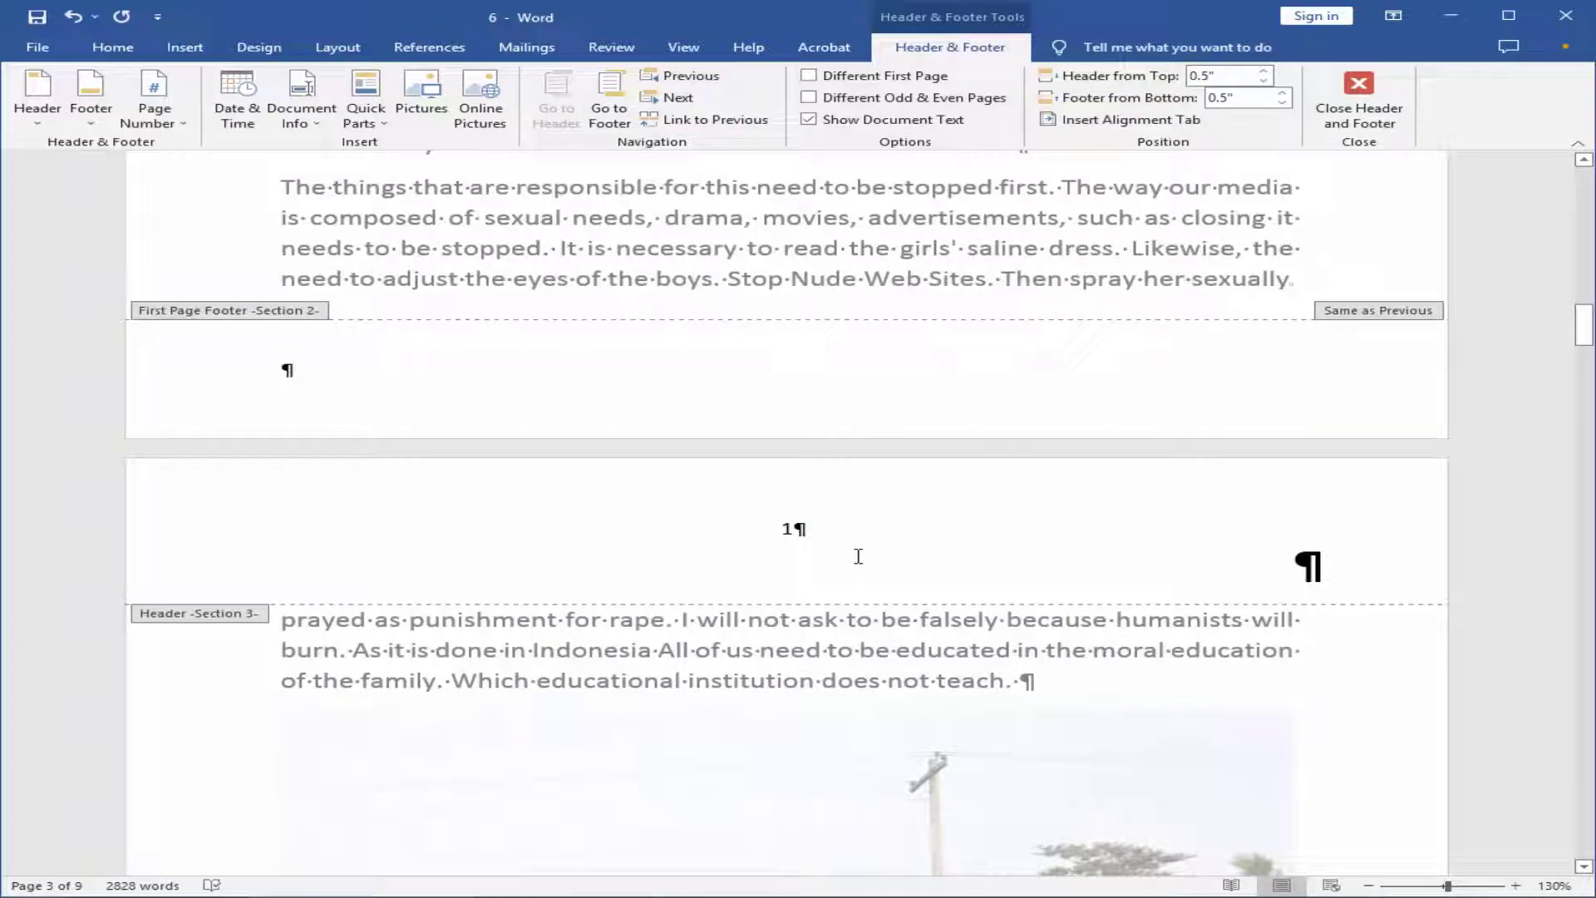
scroll(857, 556, down, 4)
scroll(855, 563, up, 3)
scroll(796, 467, up, 5)
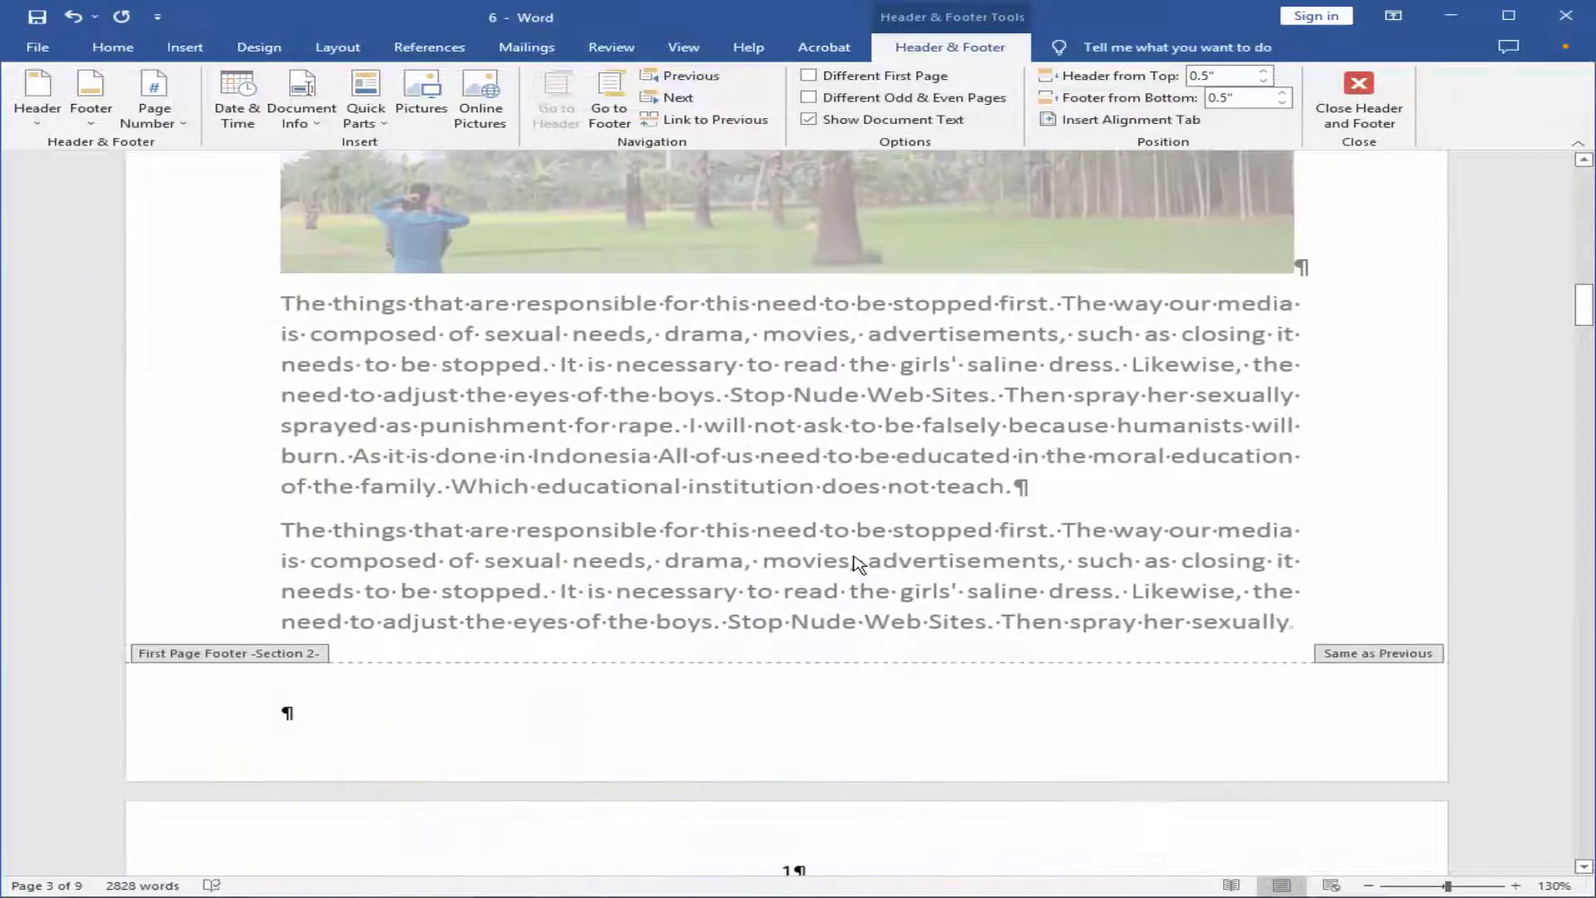
scroll(859, 564, down, 8)
scroll(859, 563, up, 5)
scroll(859, 564, up, 5)
scroll(859, 563, up, 4)
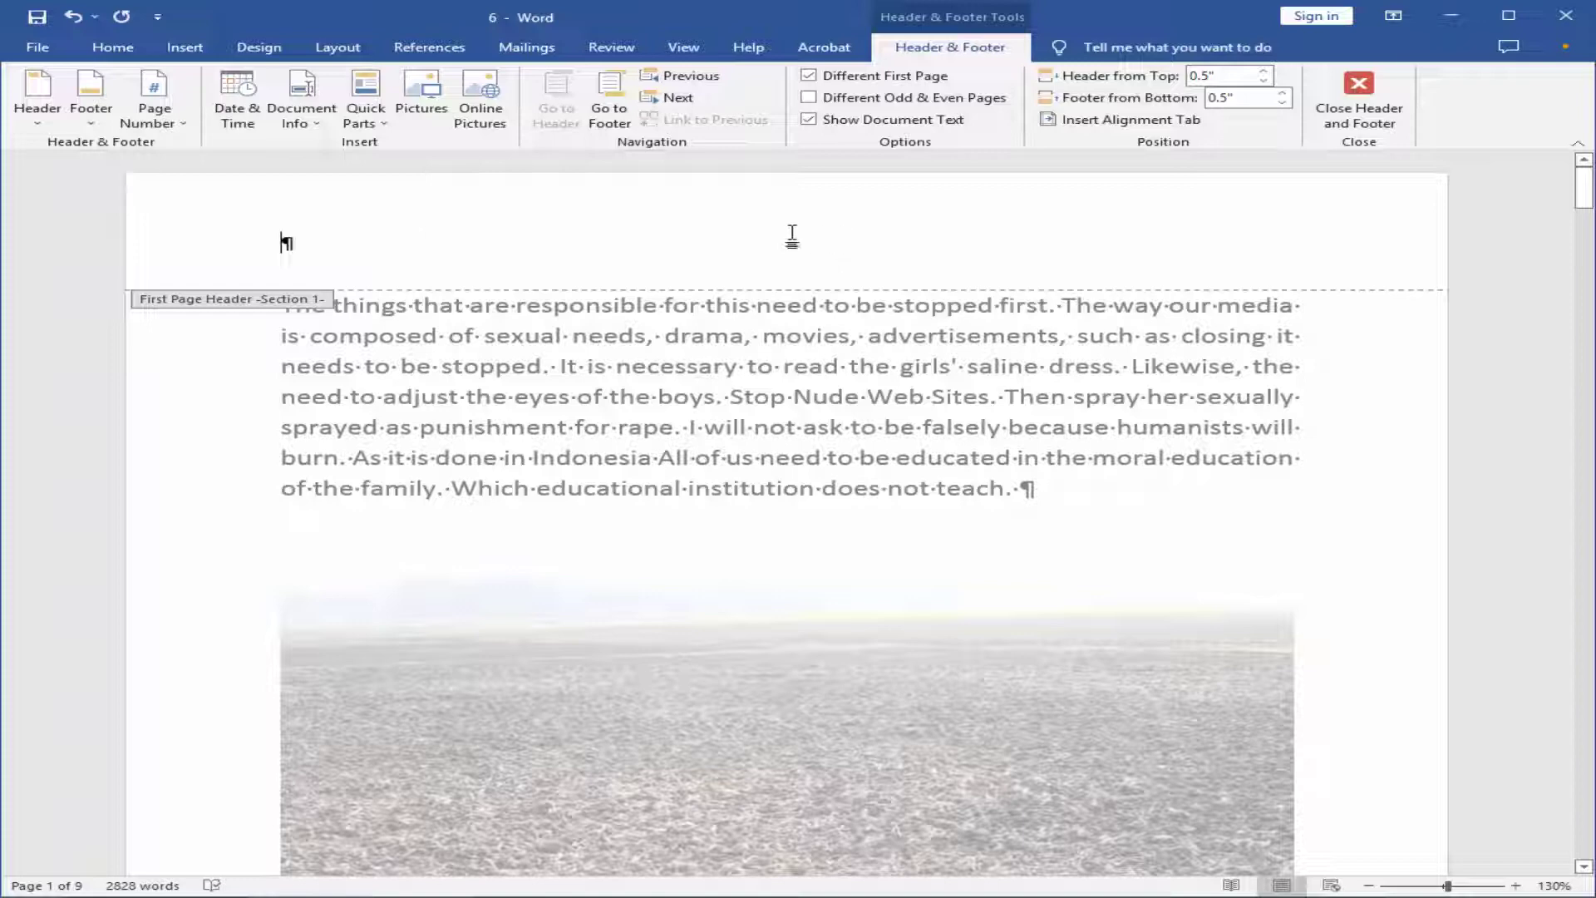
Insert the yellow-flower photo from Desktop > New folder (4) > image > compressed image.
click(193, 57)
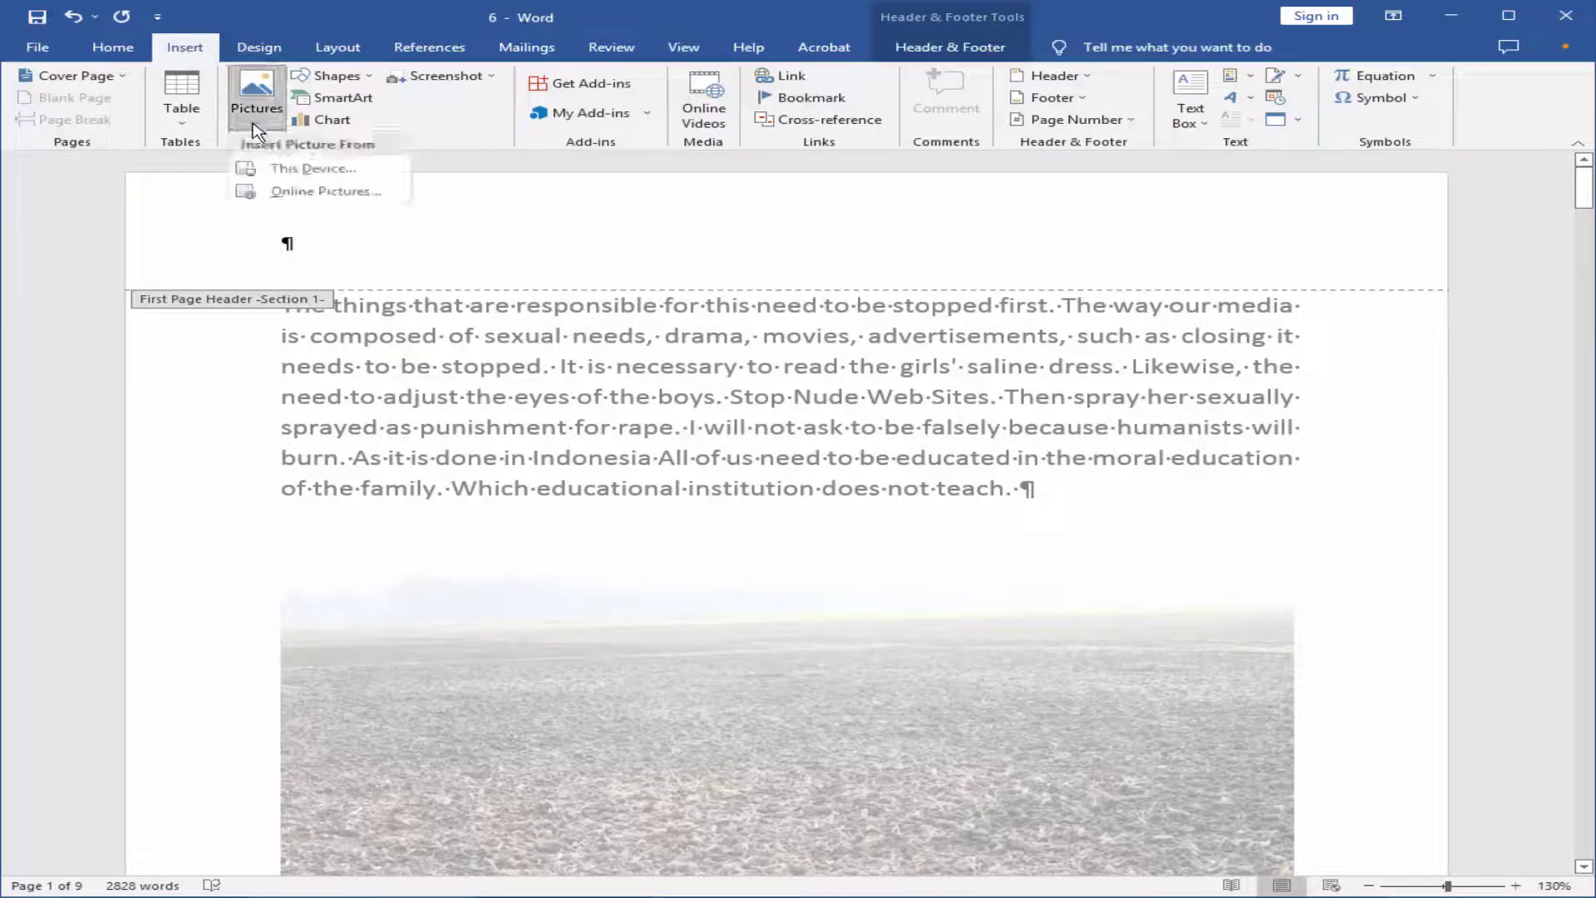
click(303, 168)
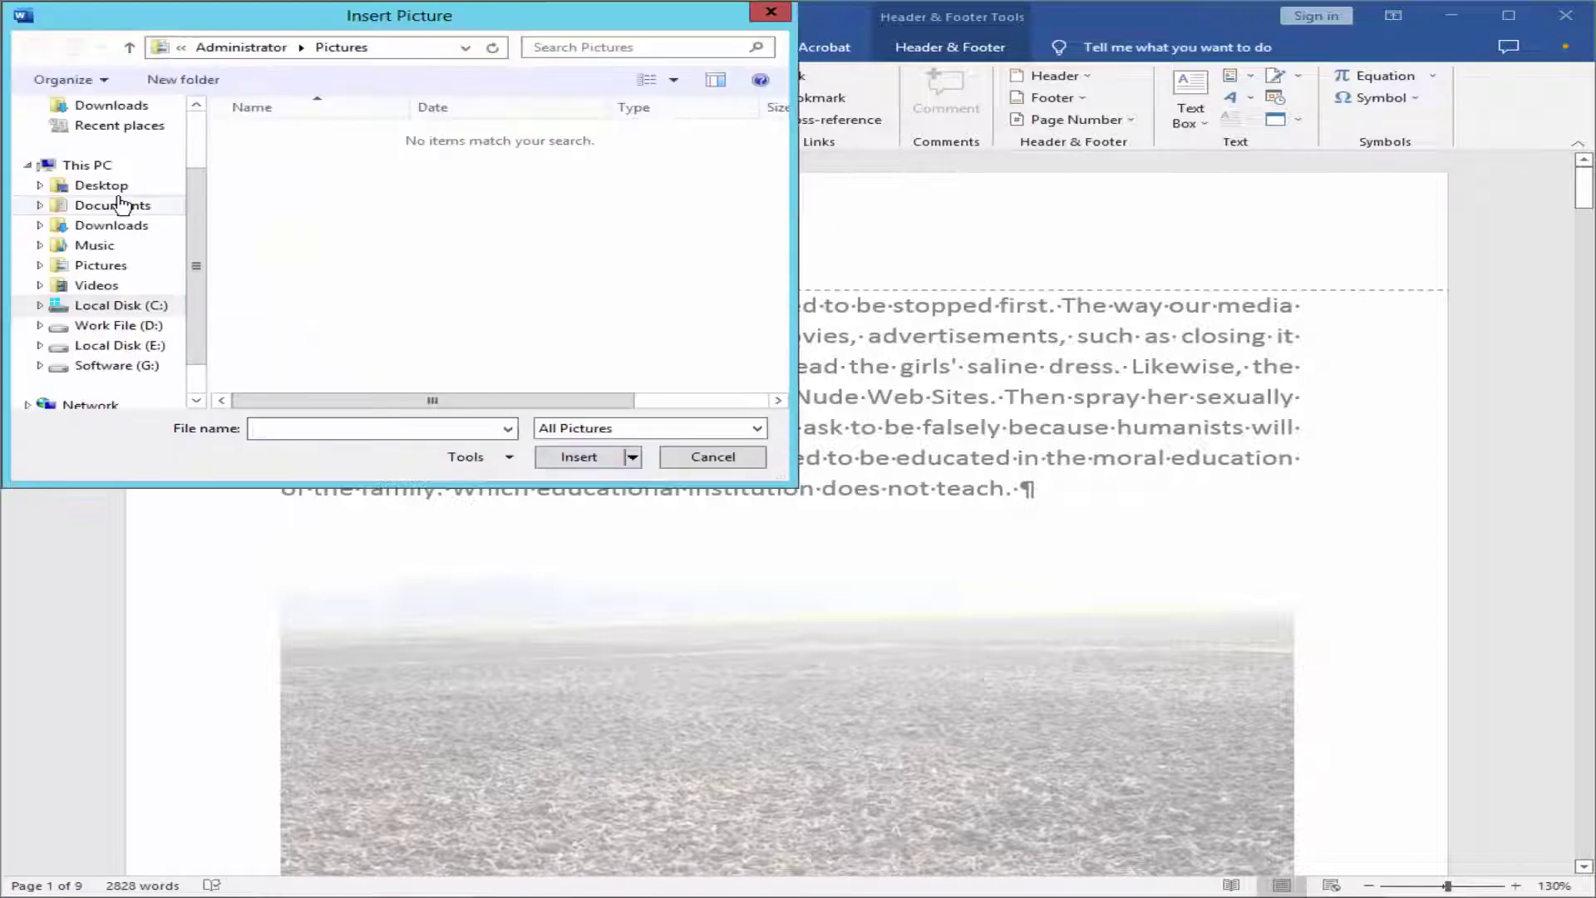
click(104, 193)
double_click(287, 137)
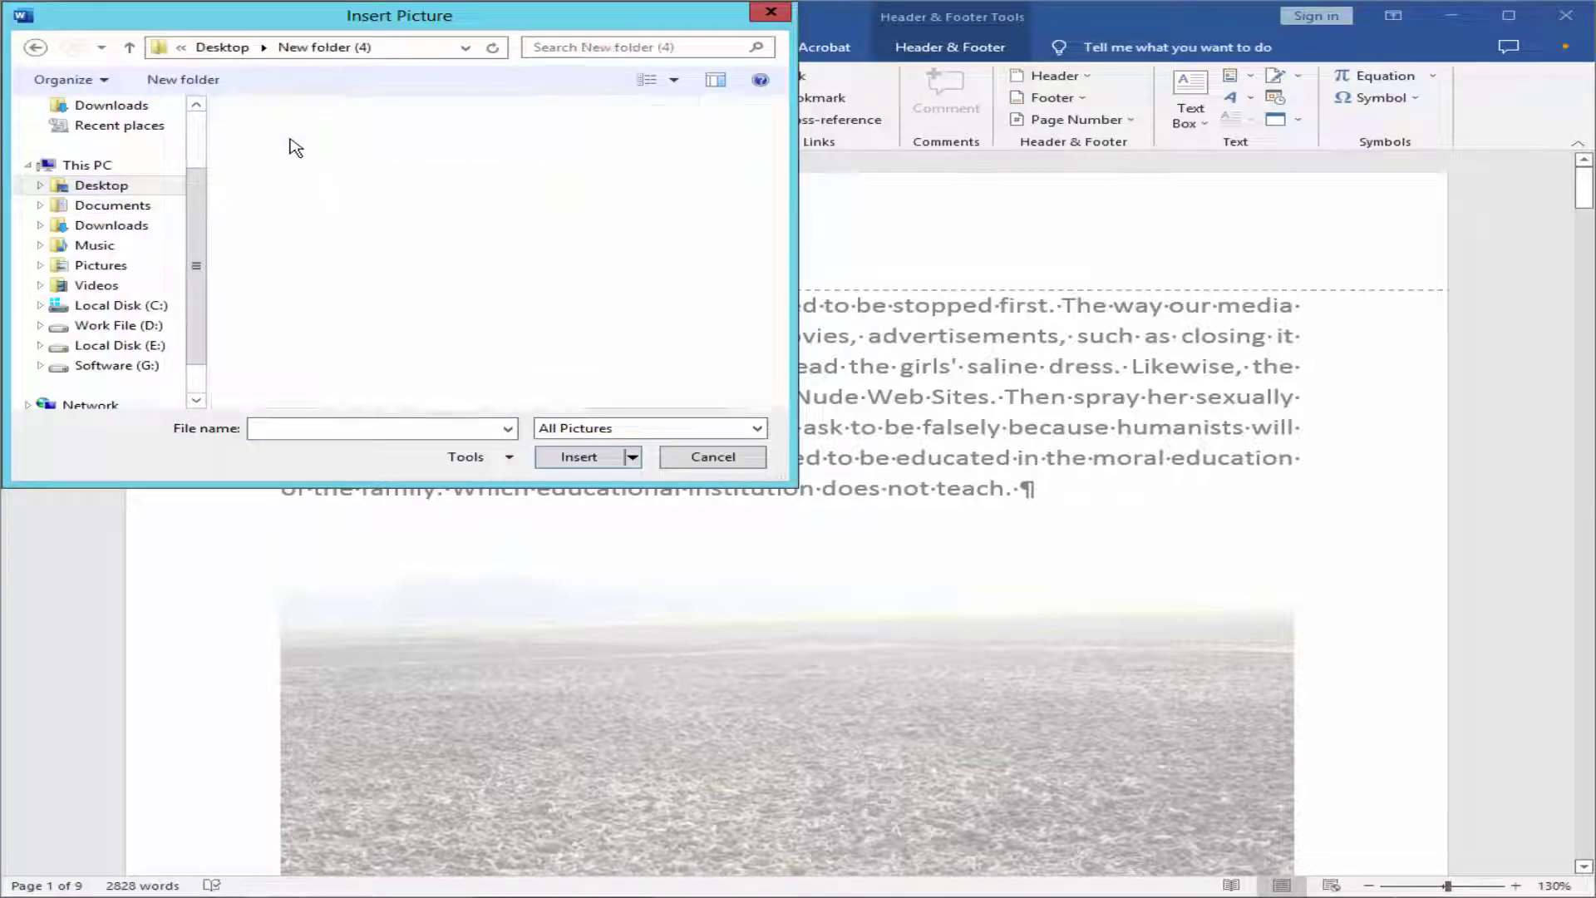
click(673, 80)
click(761, 56)
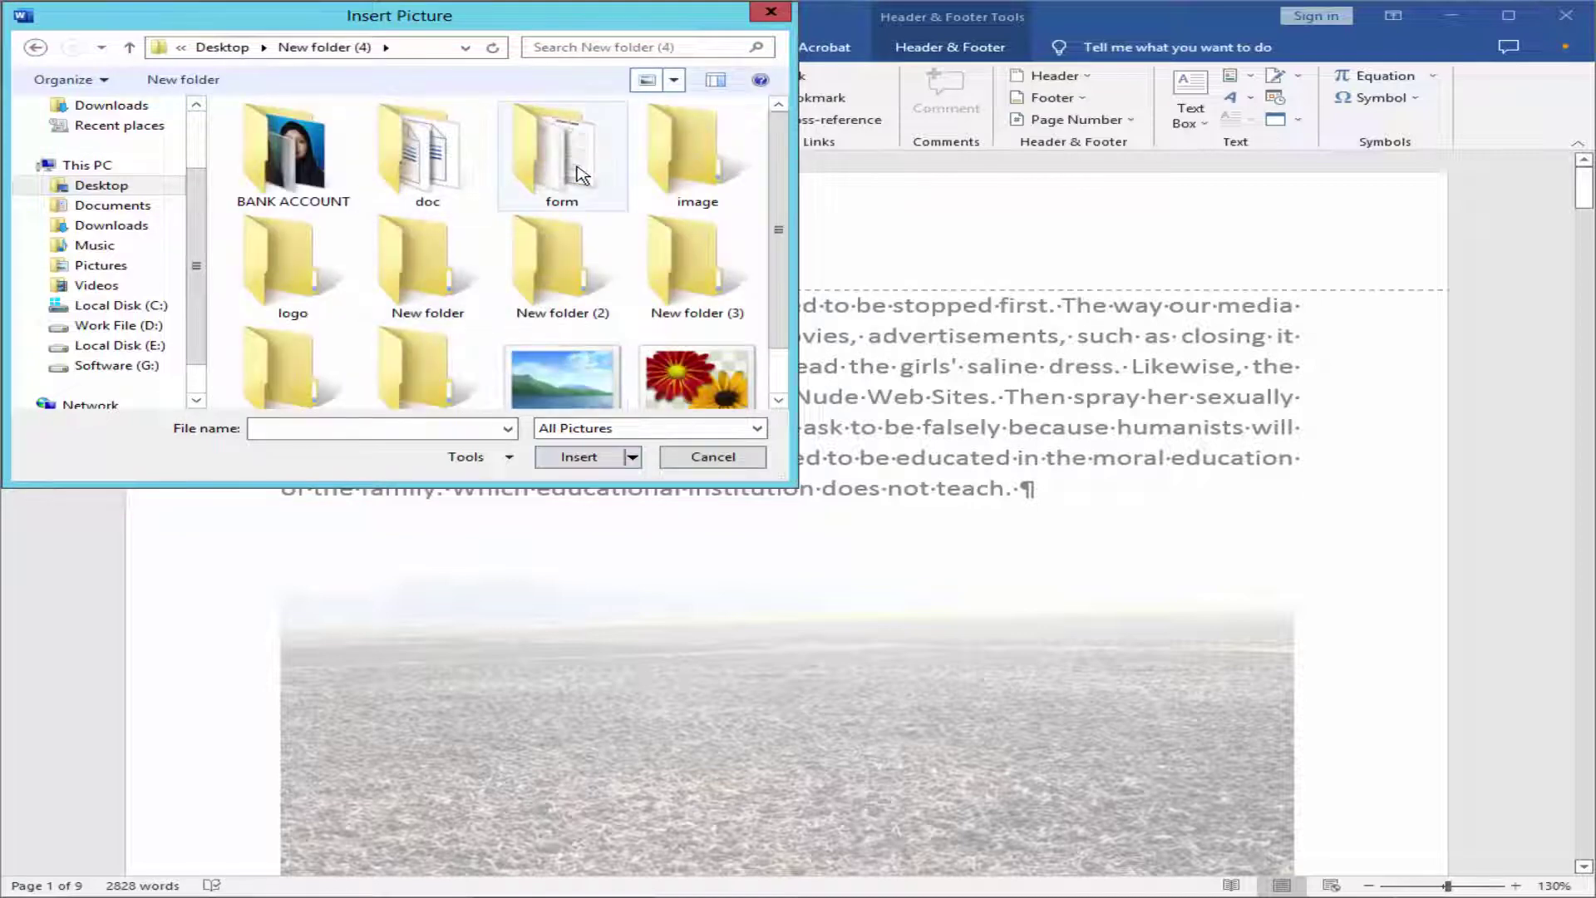
double_click(697, 154)
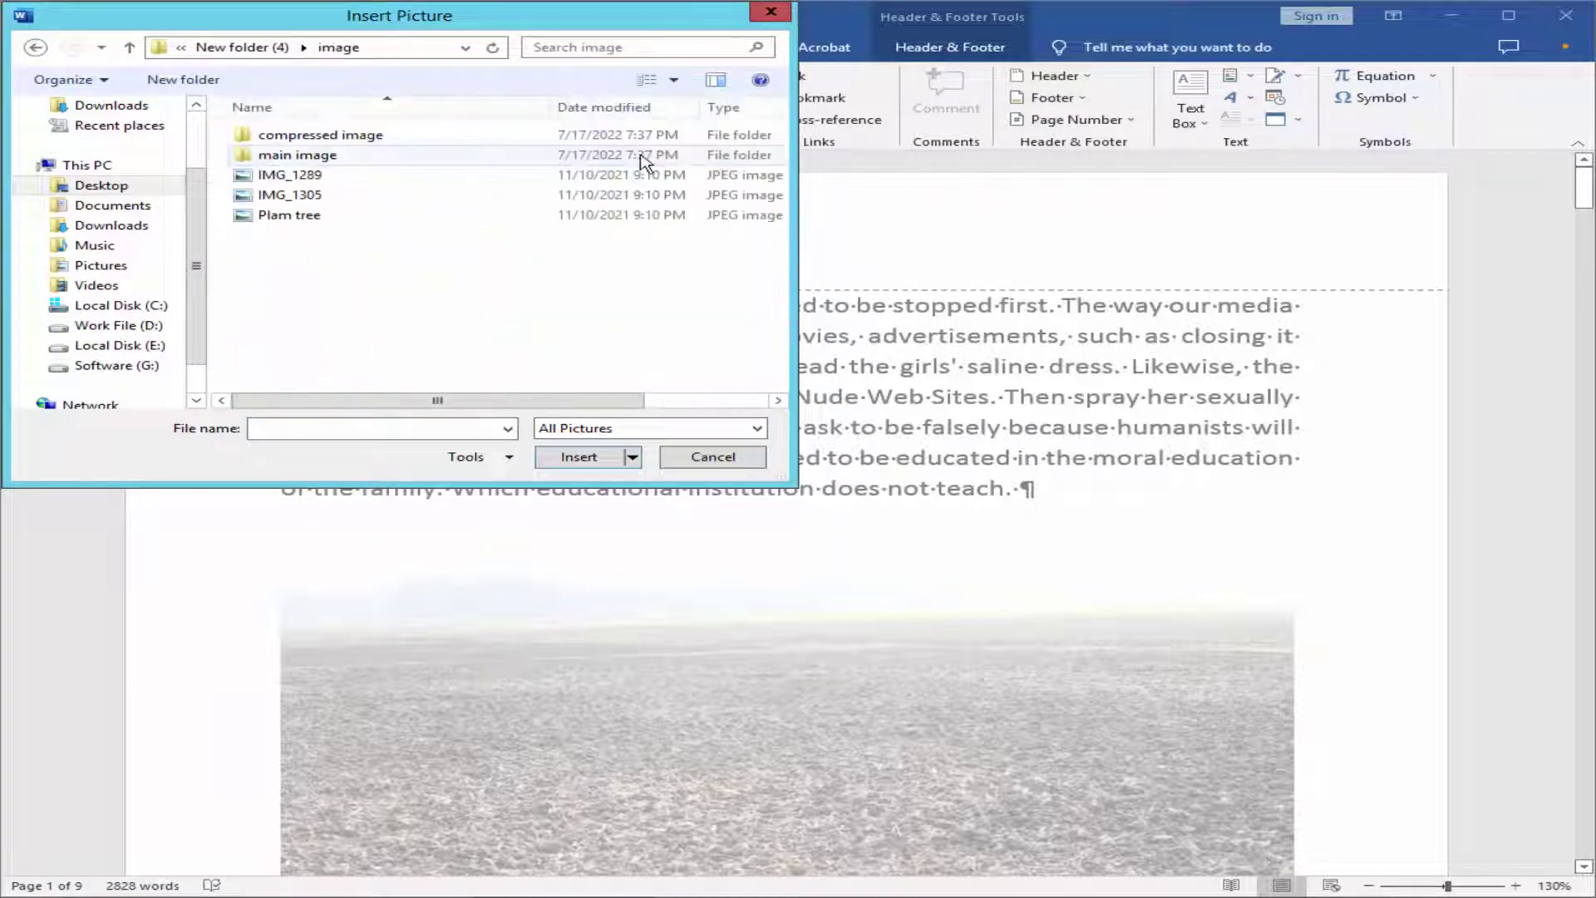
double_click(328, 136)
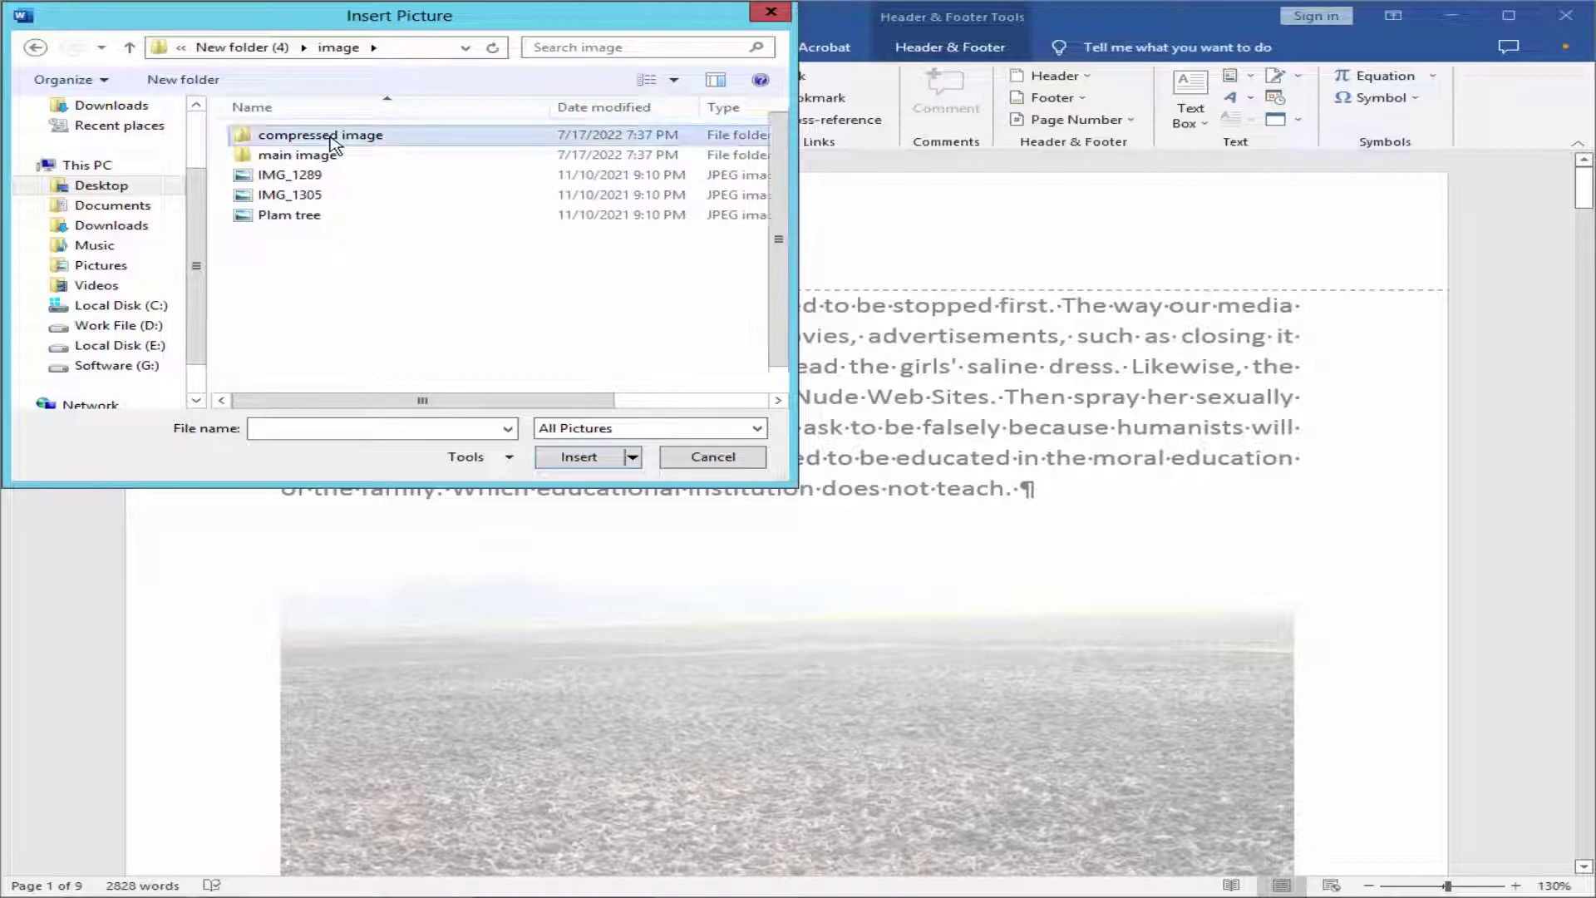
key(Escape)
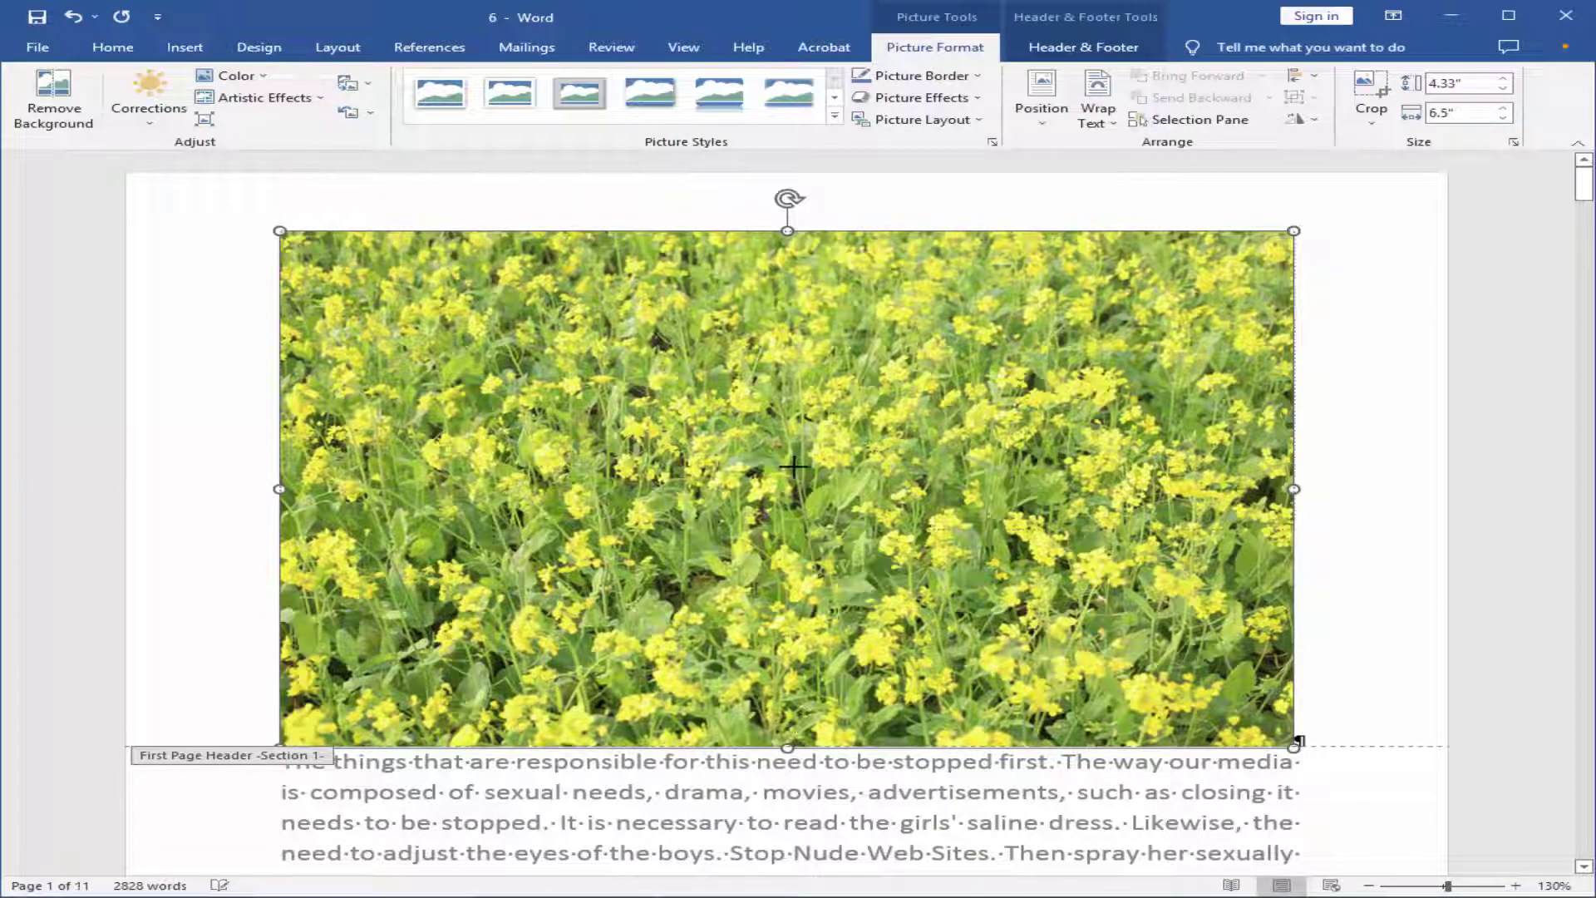
Shrink the flower photo's height to a thin banner about 0.98" tall.
drag(792, 747, 790, 436)
drag(811, 347, 812, 347)
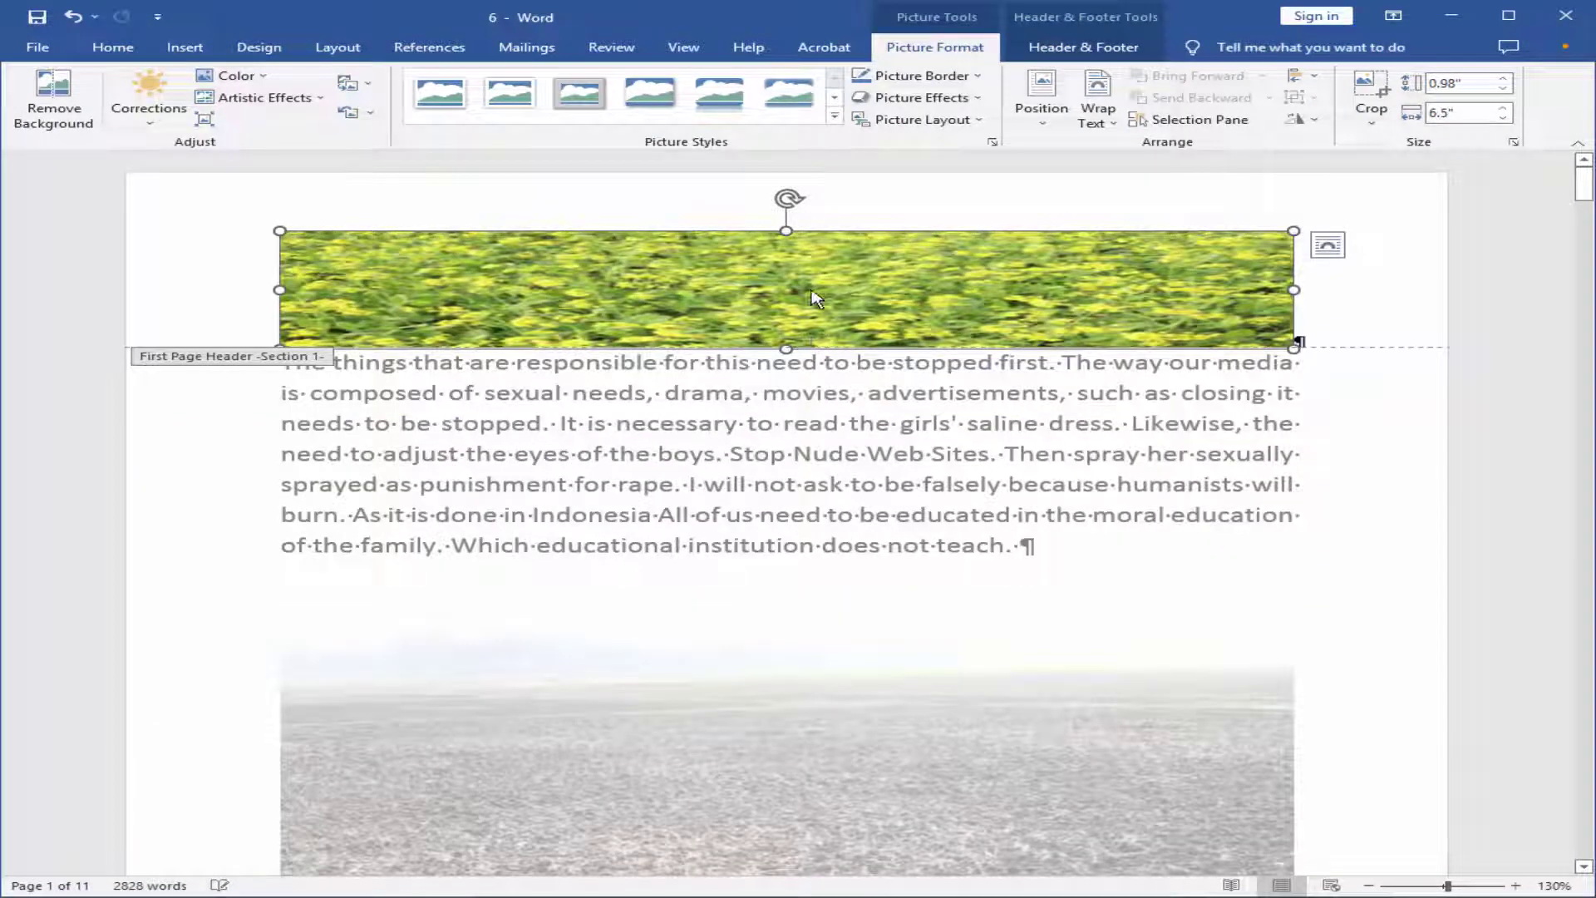
scroll(870, 595, down, 1)
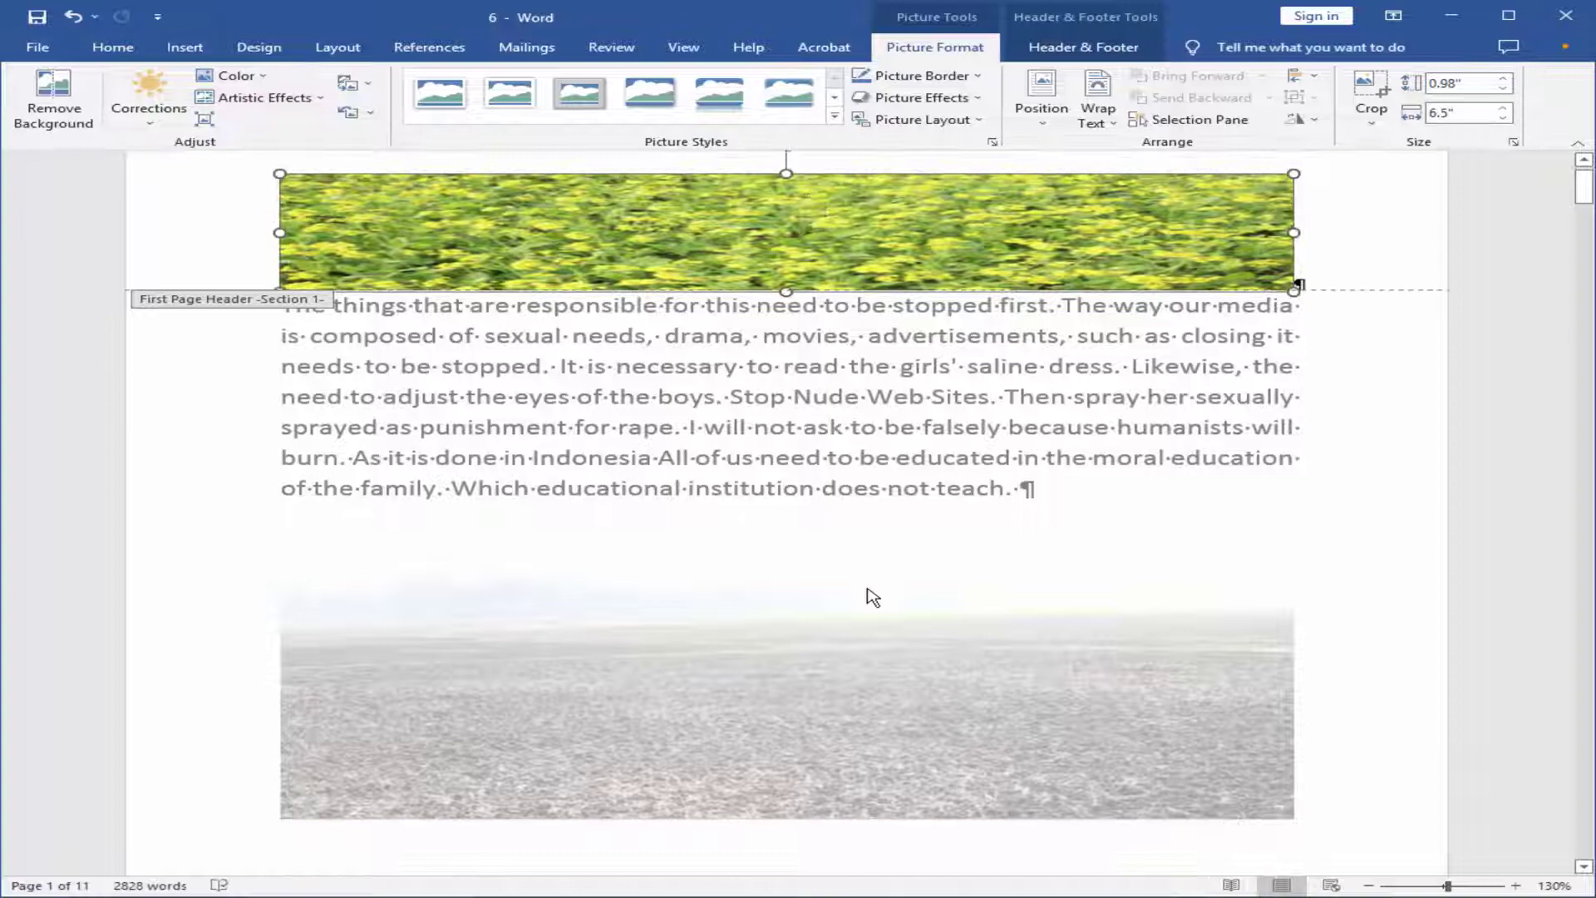
scroll(870, 595, down, 5)
scroll(869, 596, down, 3)
scroll(870, 621, down, 2)
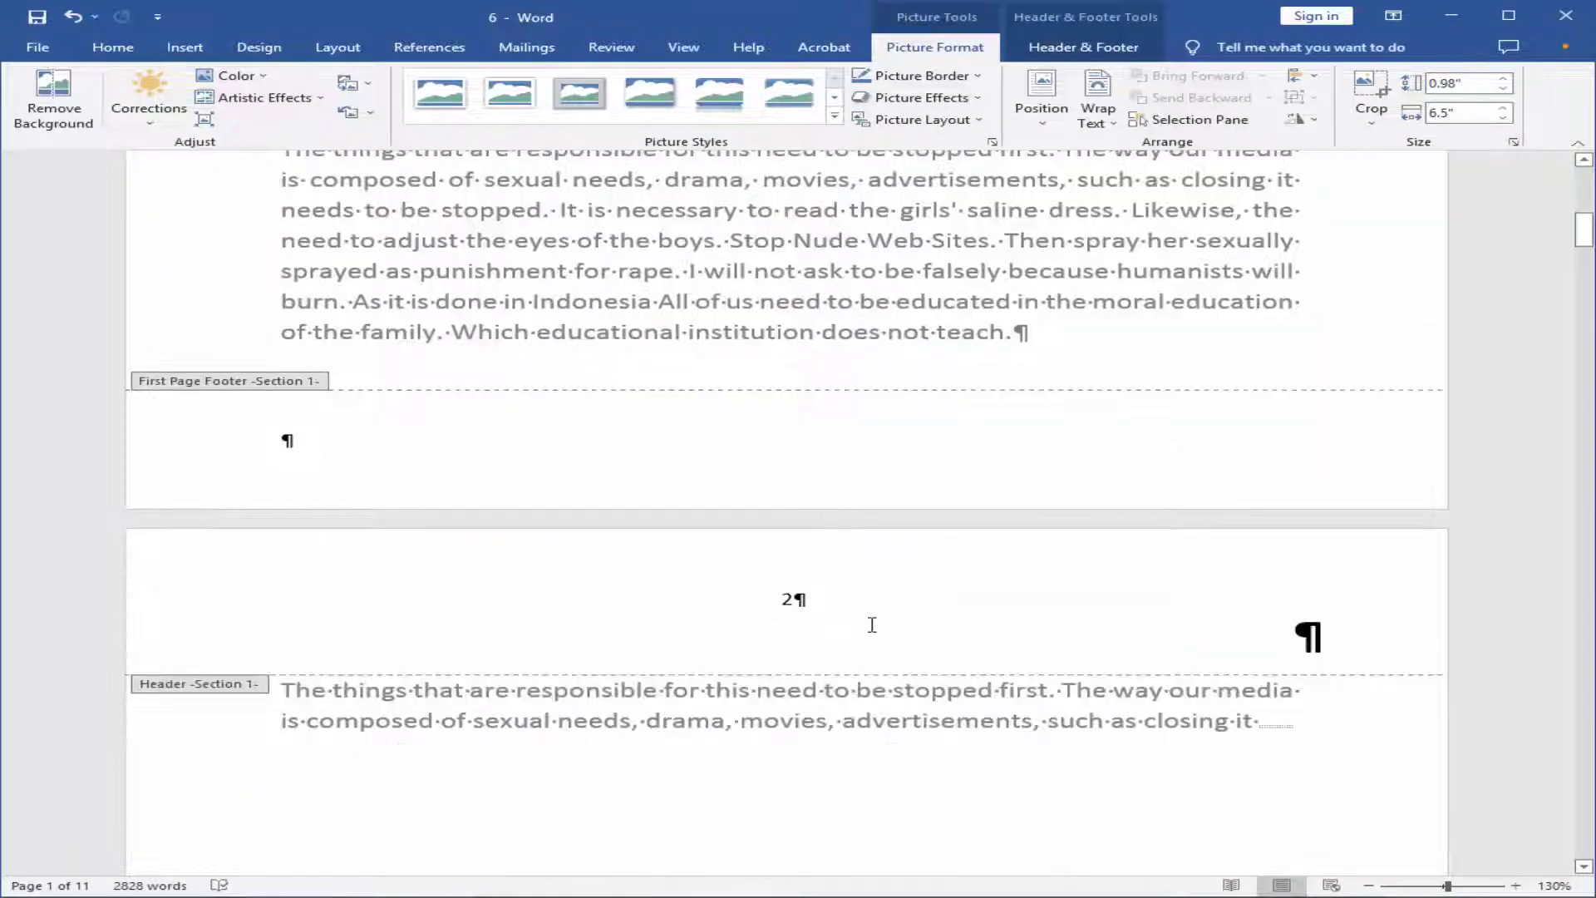
Insert the IMG_2129 field photo into the page 2 header.
click(871, 624)
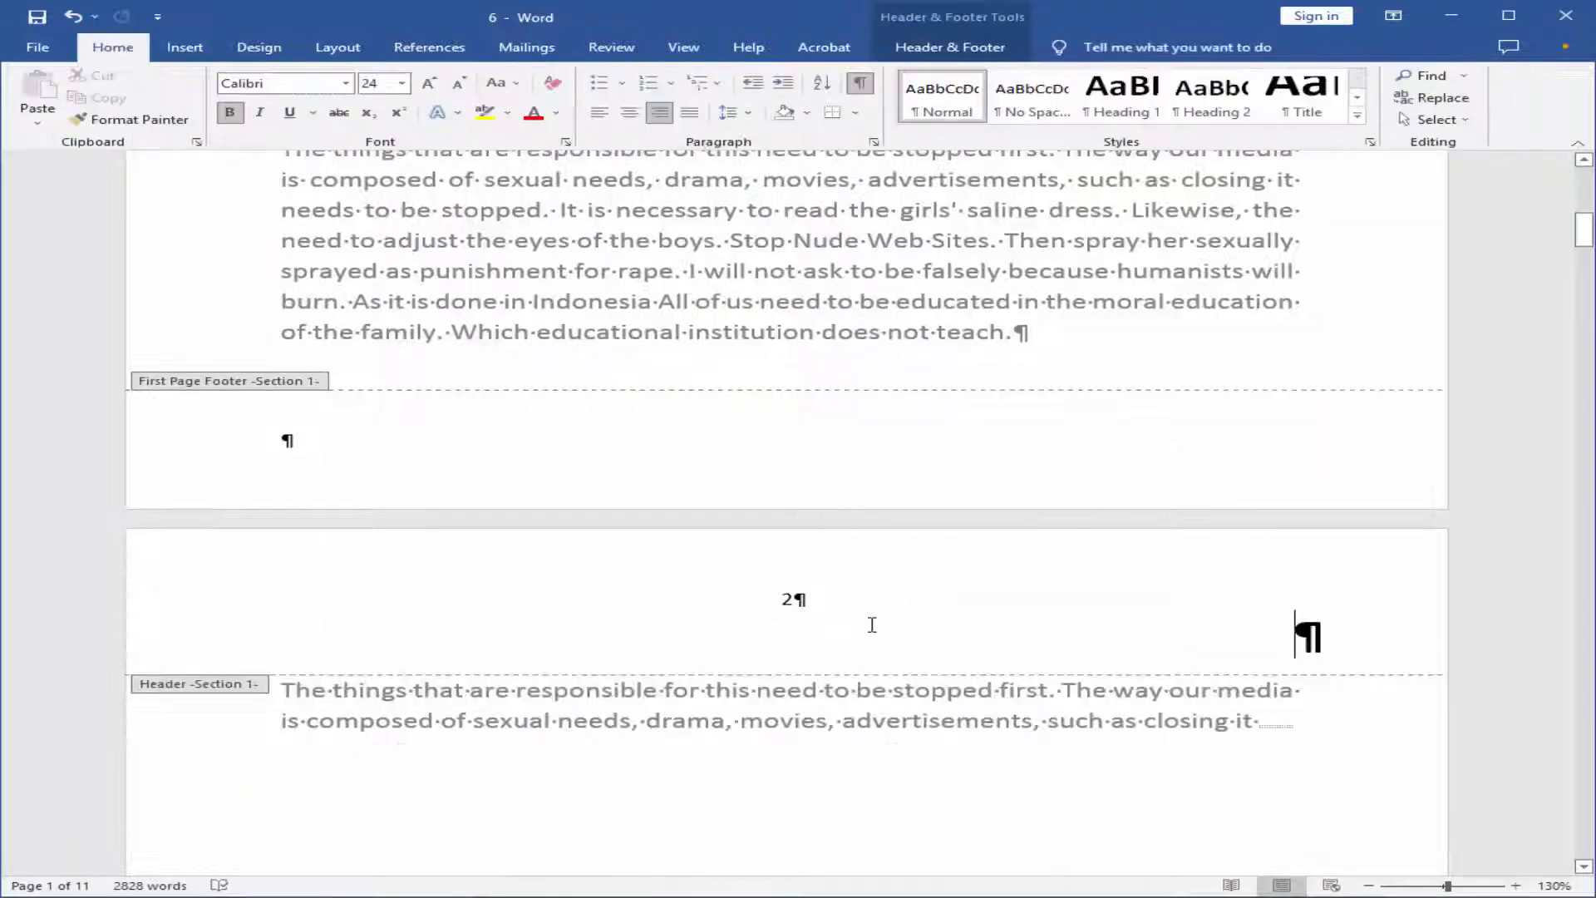
click(183, 47)
click(267, 131)
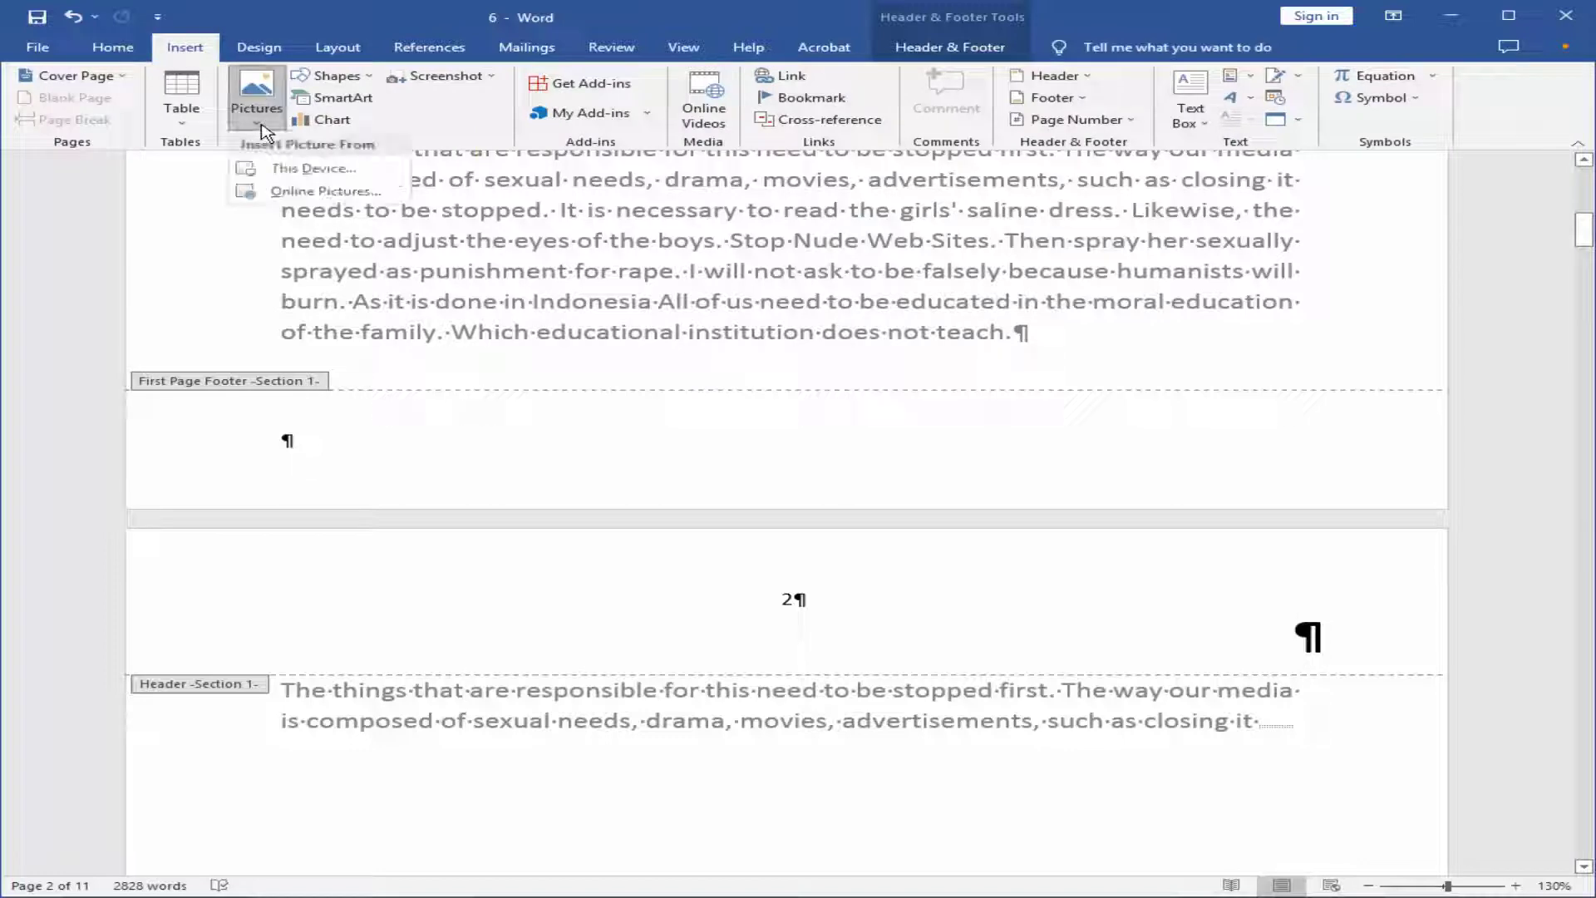
click(297, 170)
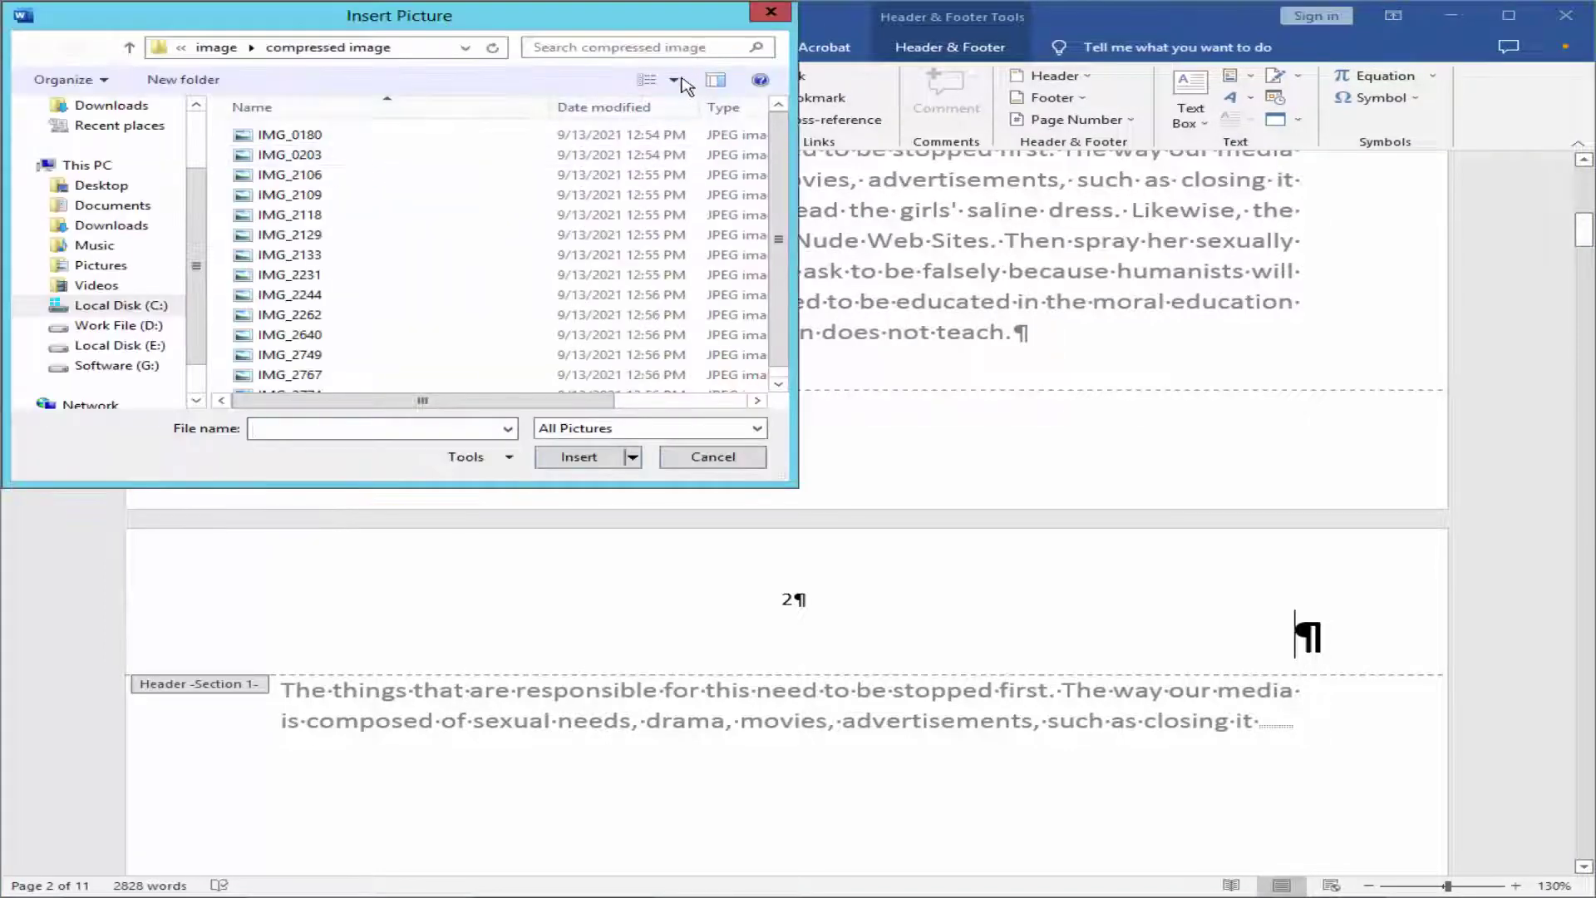
click(674, 79)
click(748, 55)
click(386, 311)
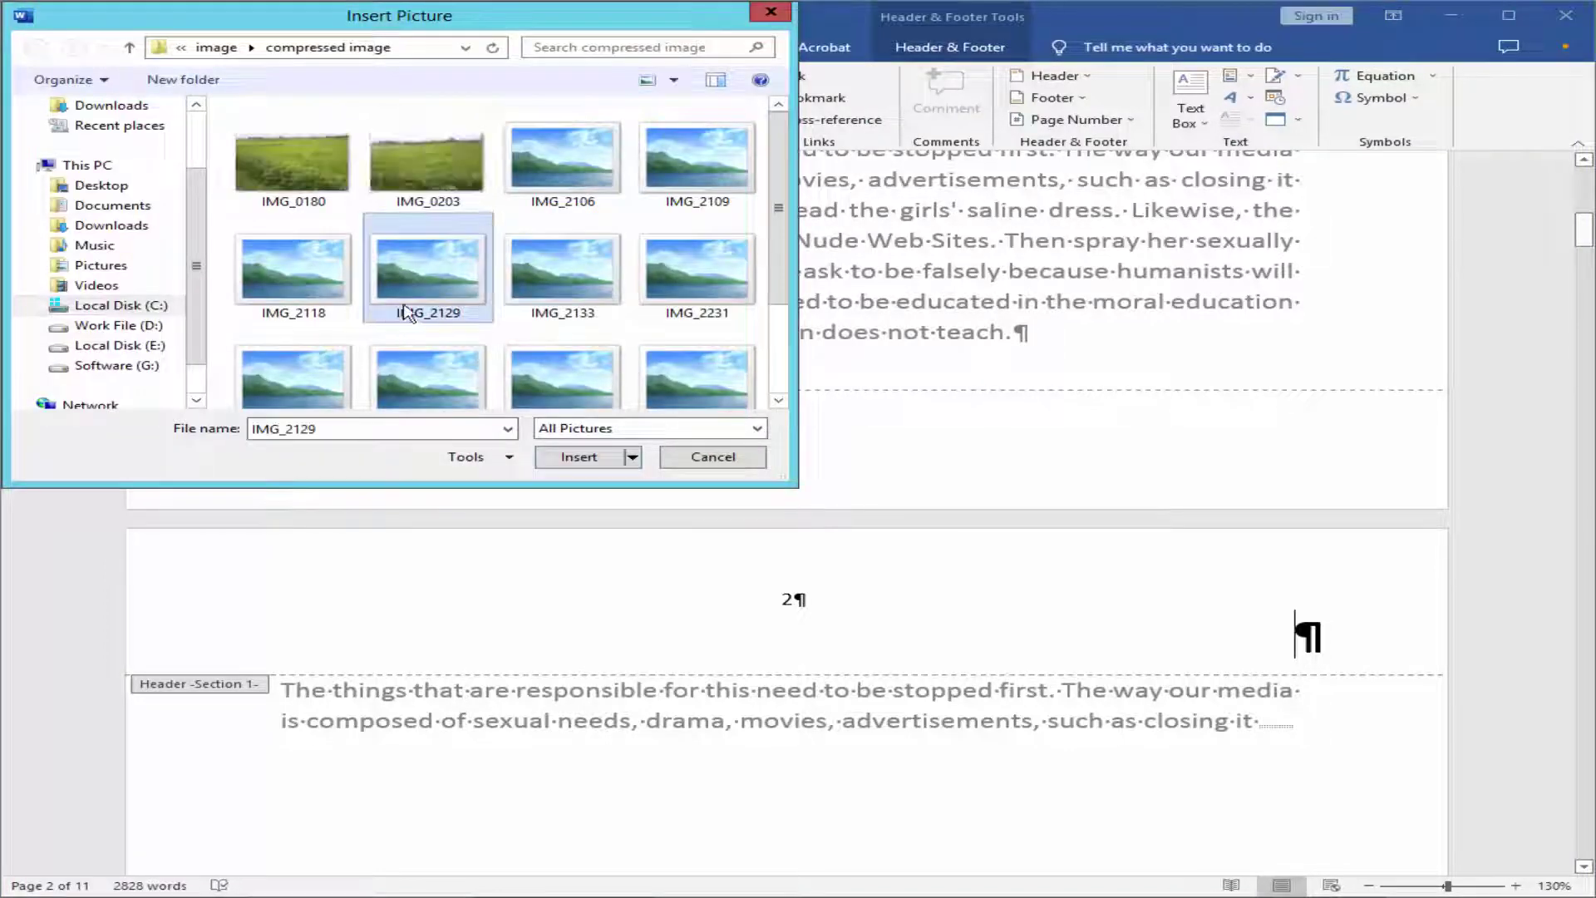
double_click(407, 313)
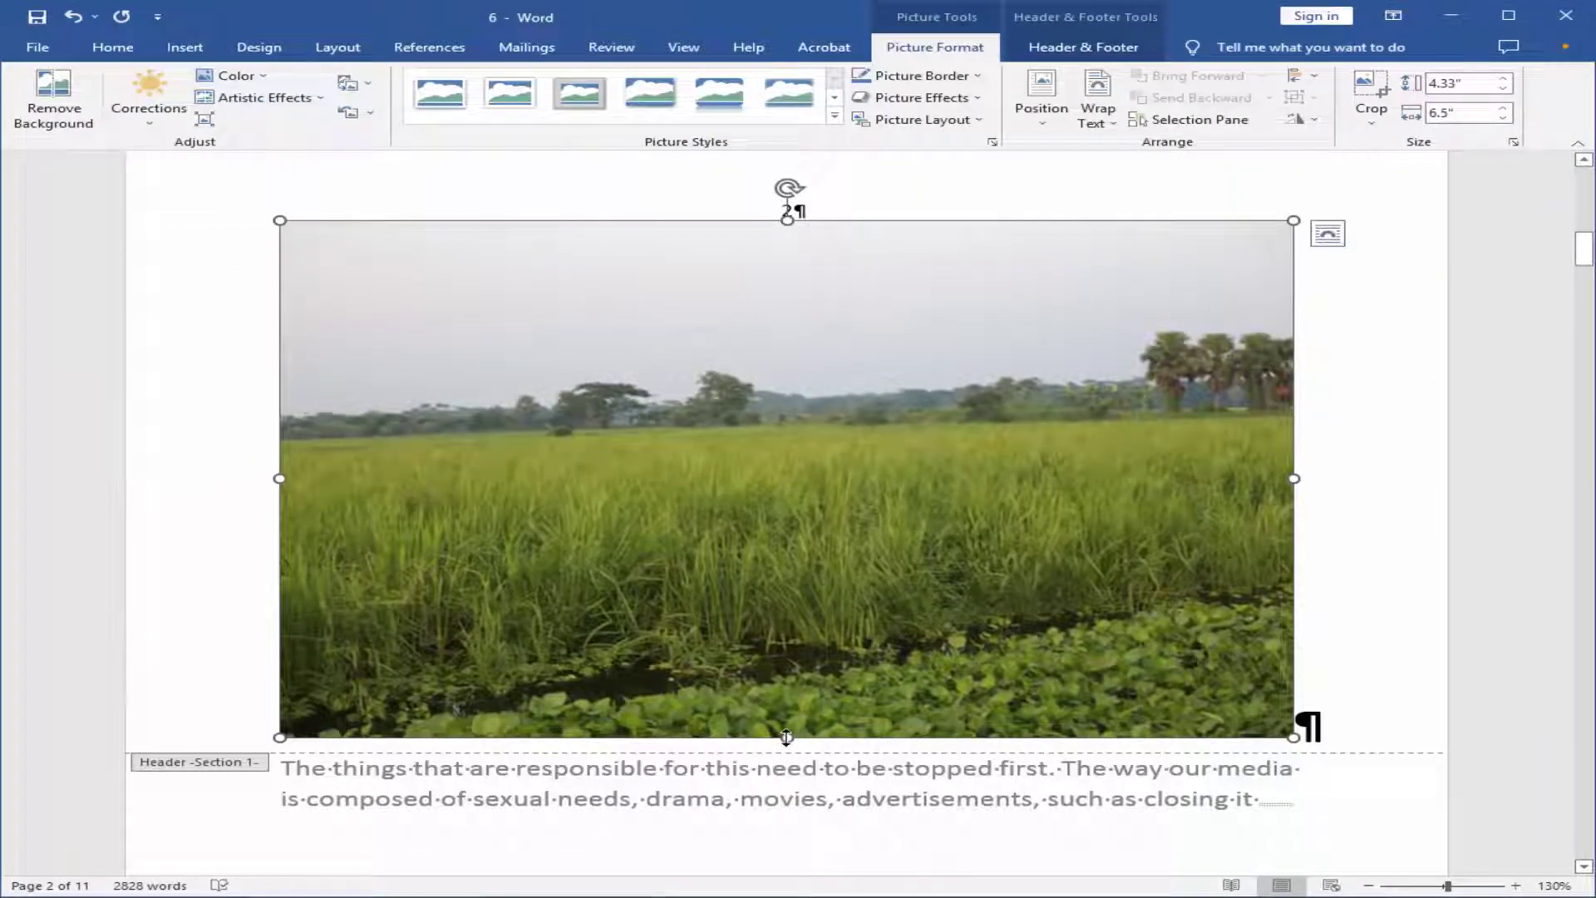
Flatten the photo to a ~0.97" banner and close header editing.
drag(787, 738, 792, 336)
scroll(873, 474, up, 3)
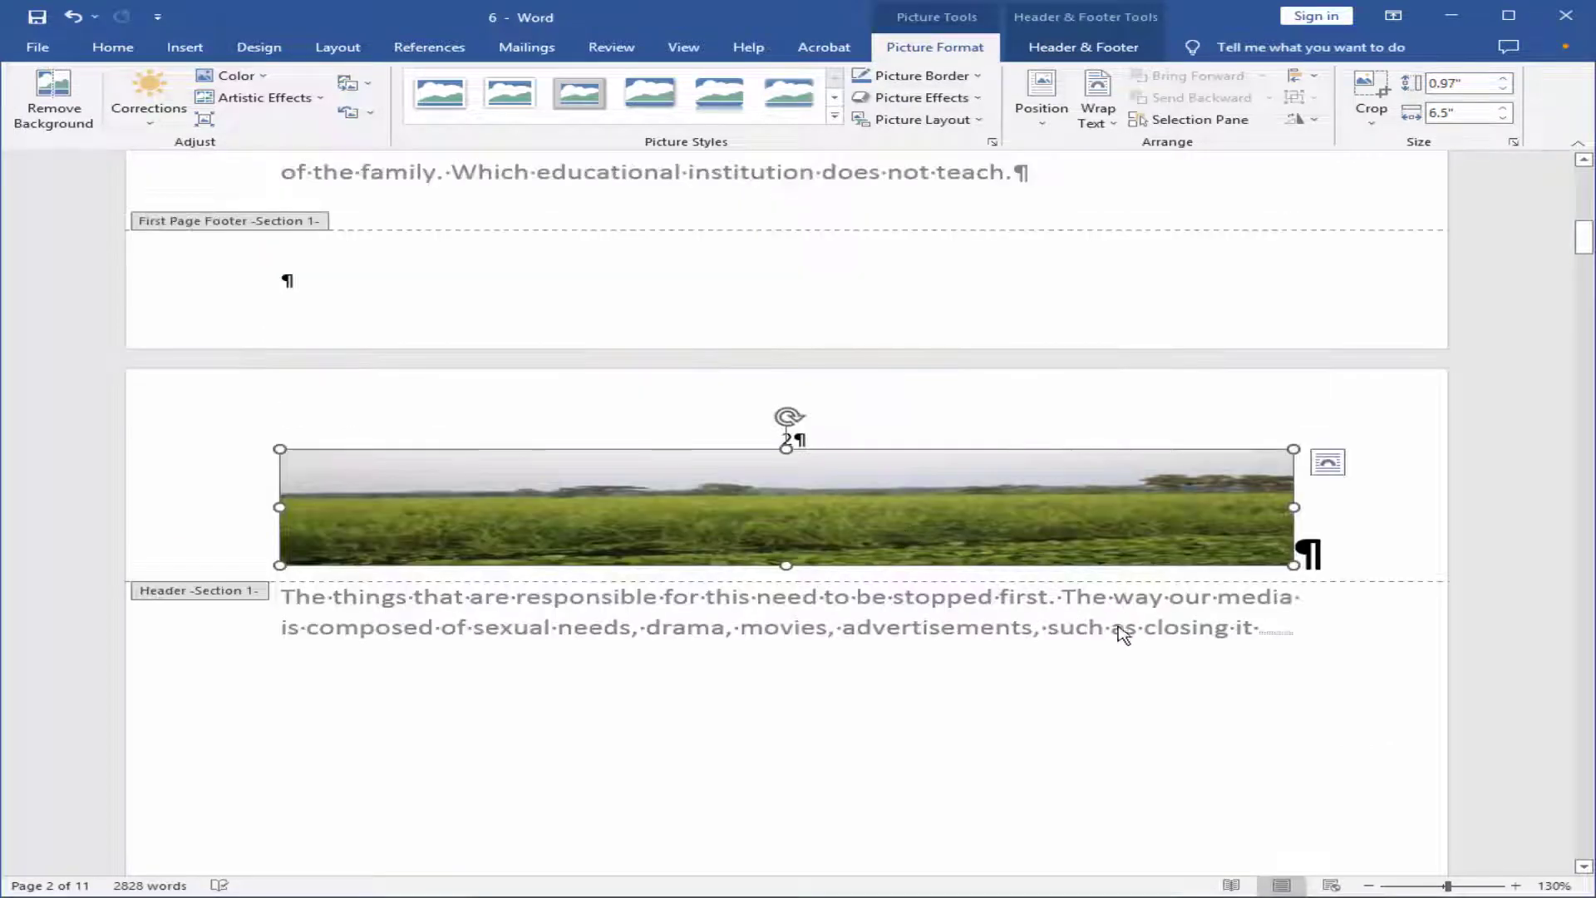
double_click(714, 651)
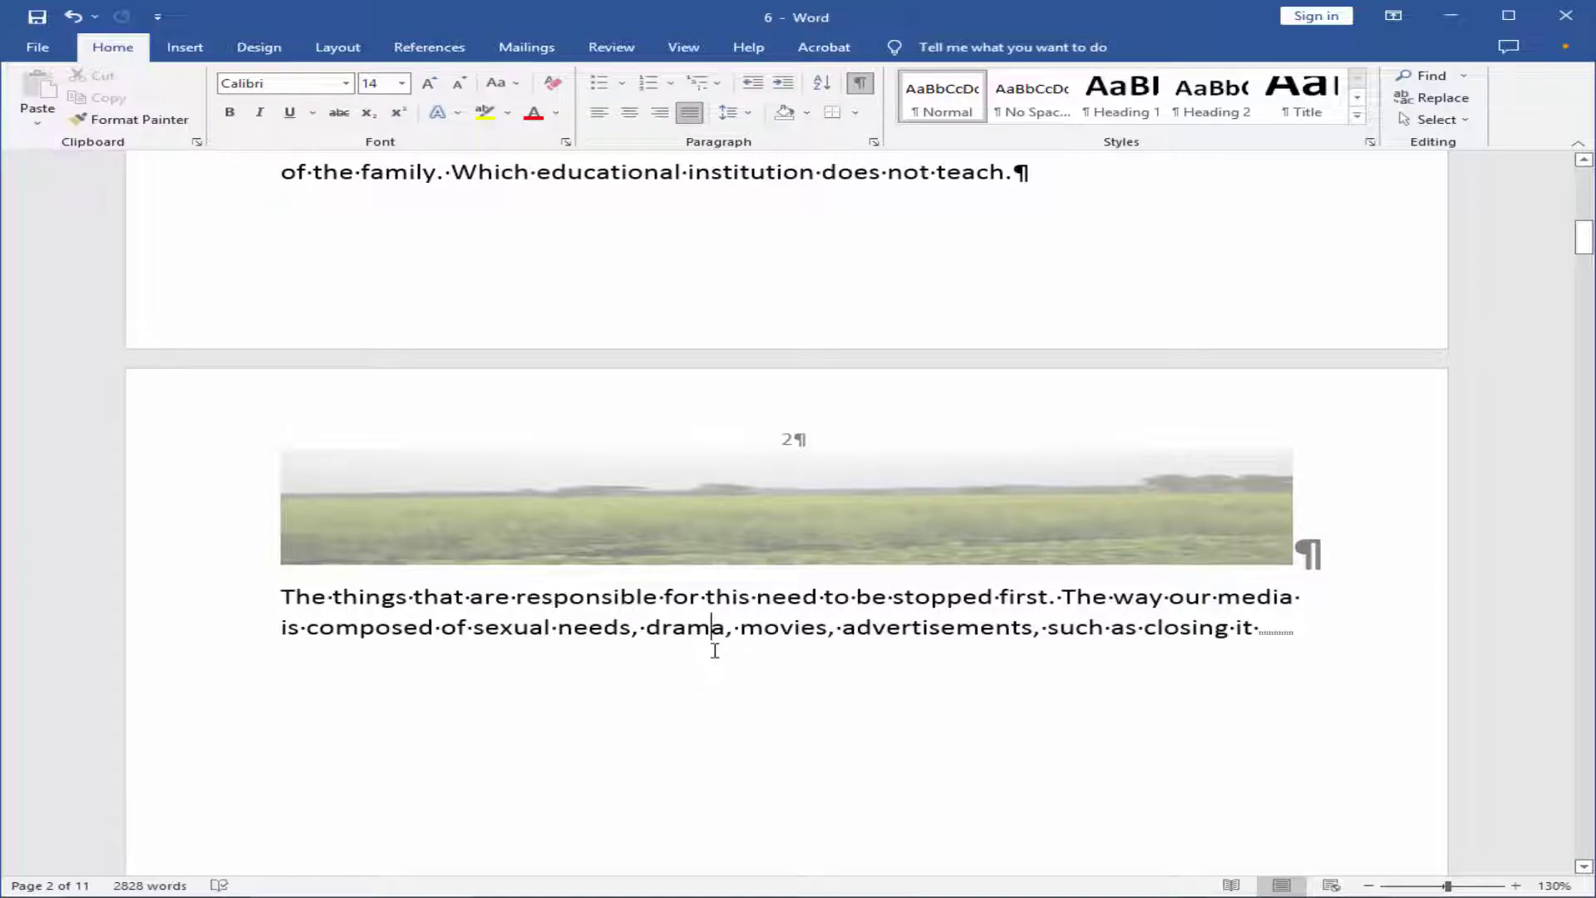
Scroll through the pages to check the yellow-flower and green-field header banners.
scroll(715, 651, up, 5)
scroll(715, 653, up, 5)
scroll(715, 655, up, 4)
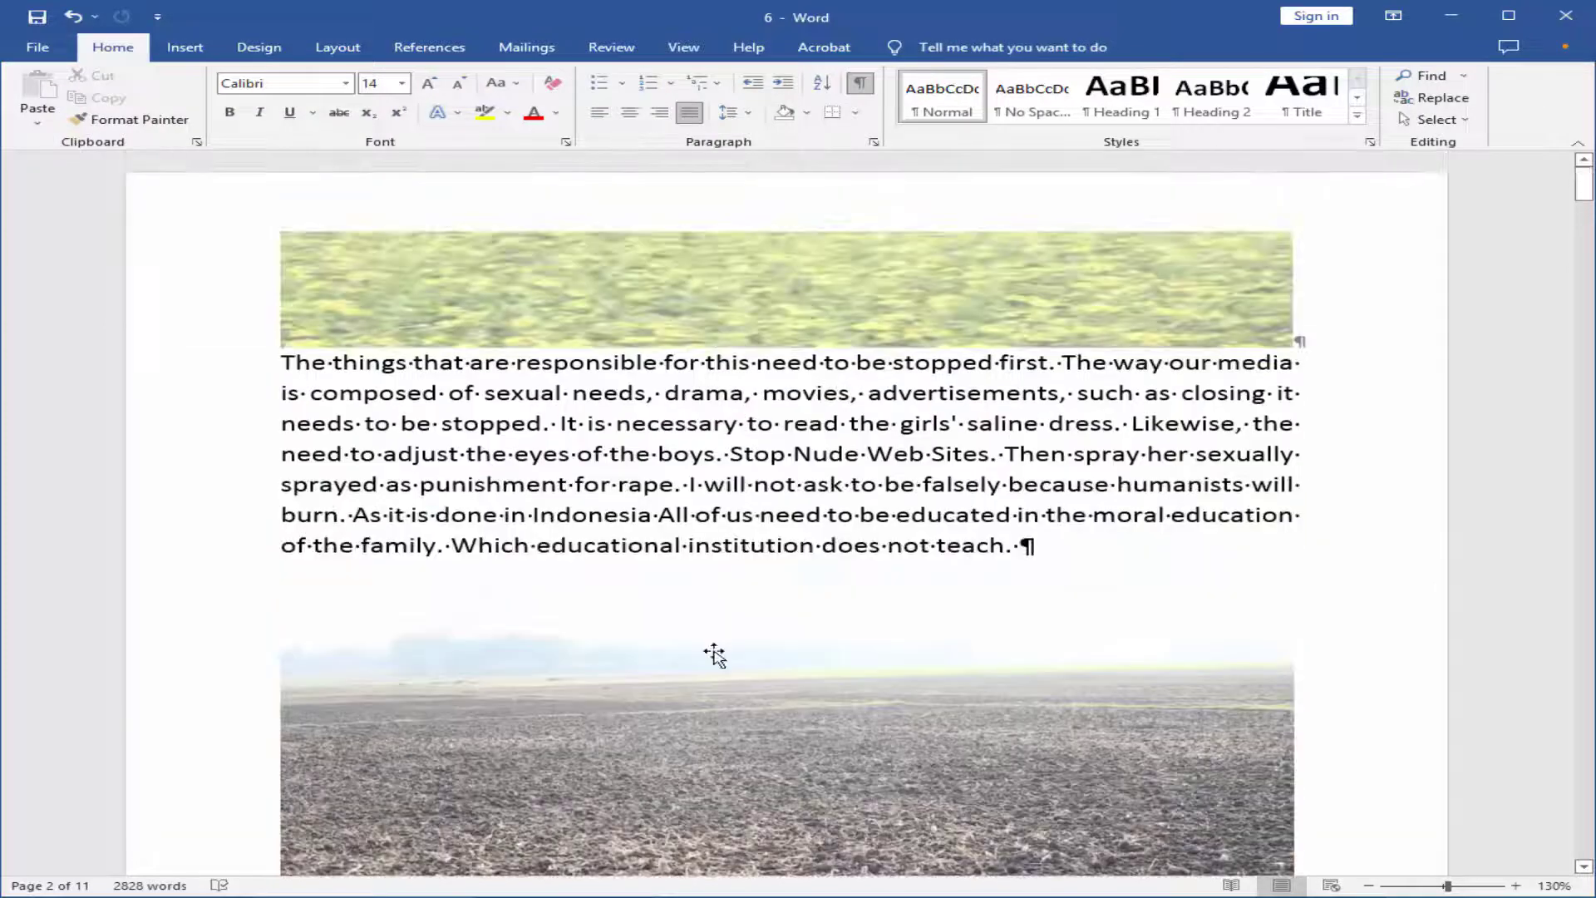
scroll(713, 653, down, 5)
scroll(715, 657, down, 6)
scroll(832, 624, down, 2)
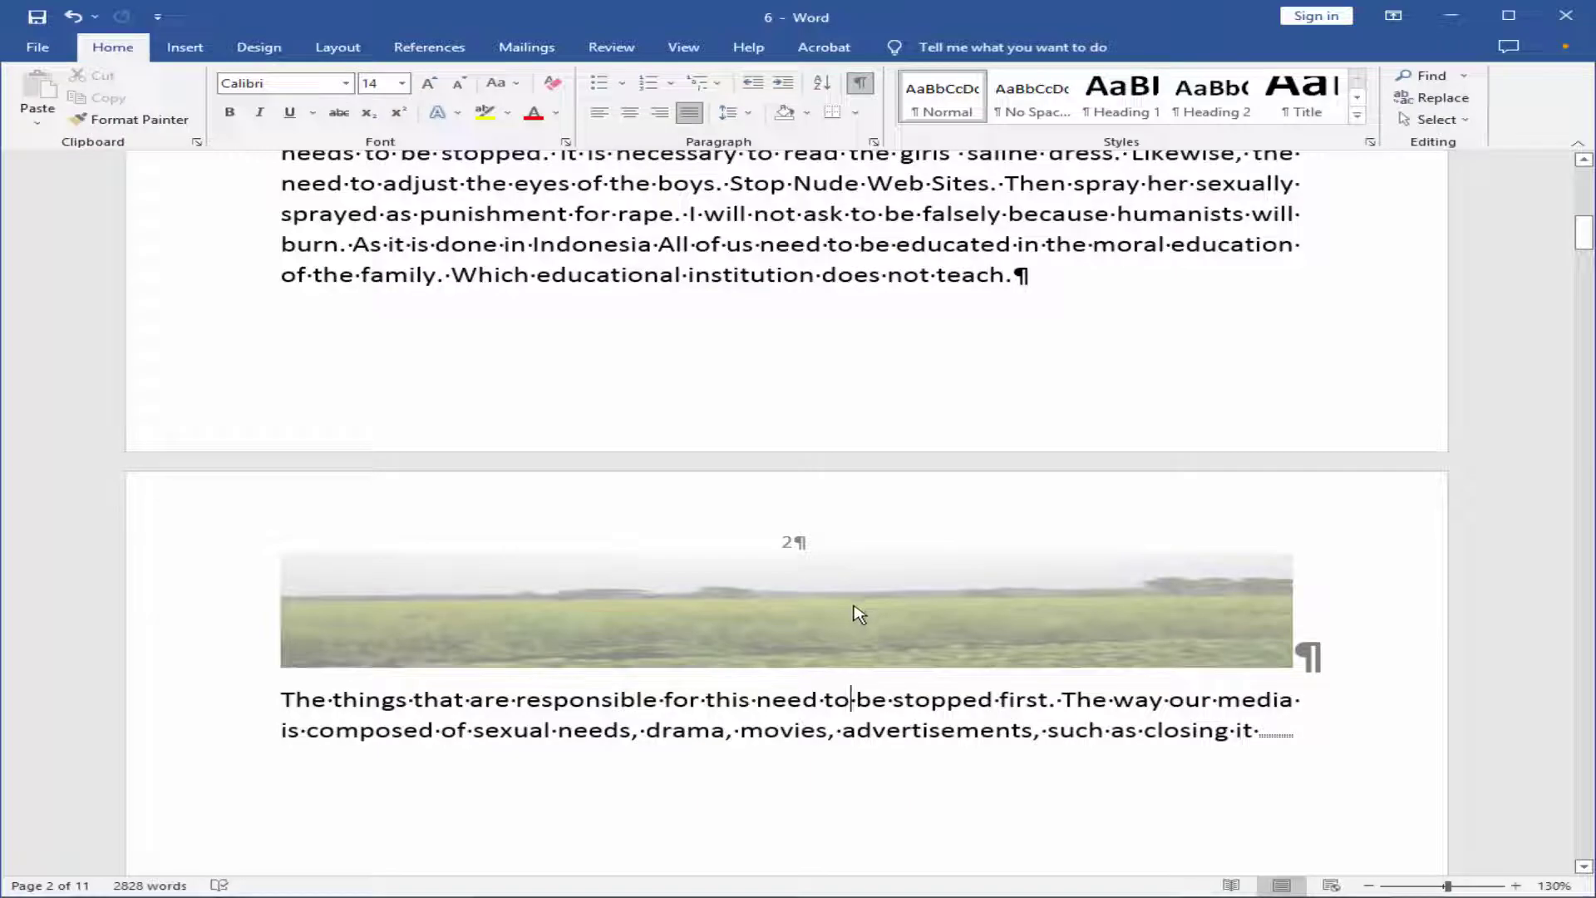
scroll(859, 615, up, 5)
scroll(856, 612, up, 5)
scroll(854, 610, up, 2)
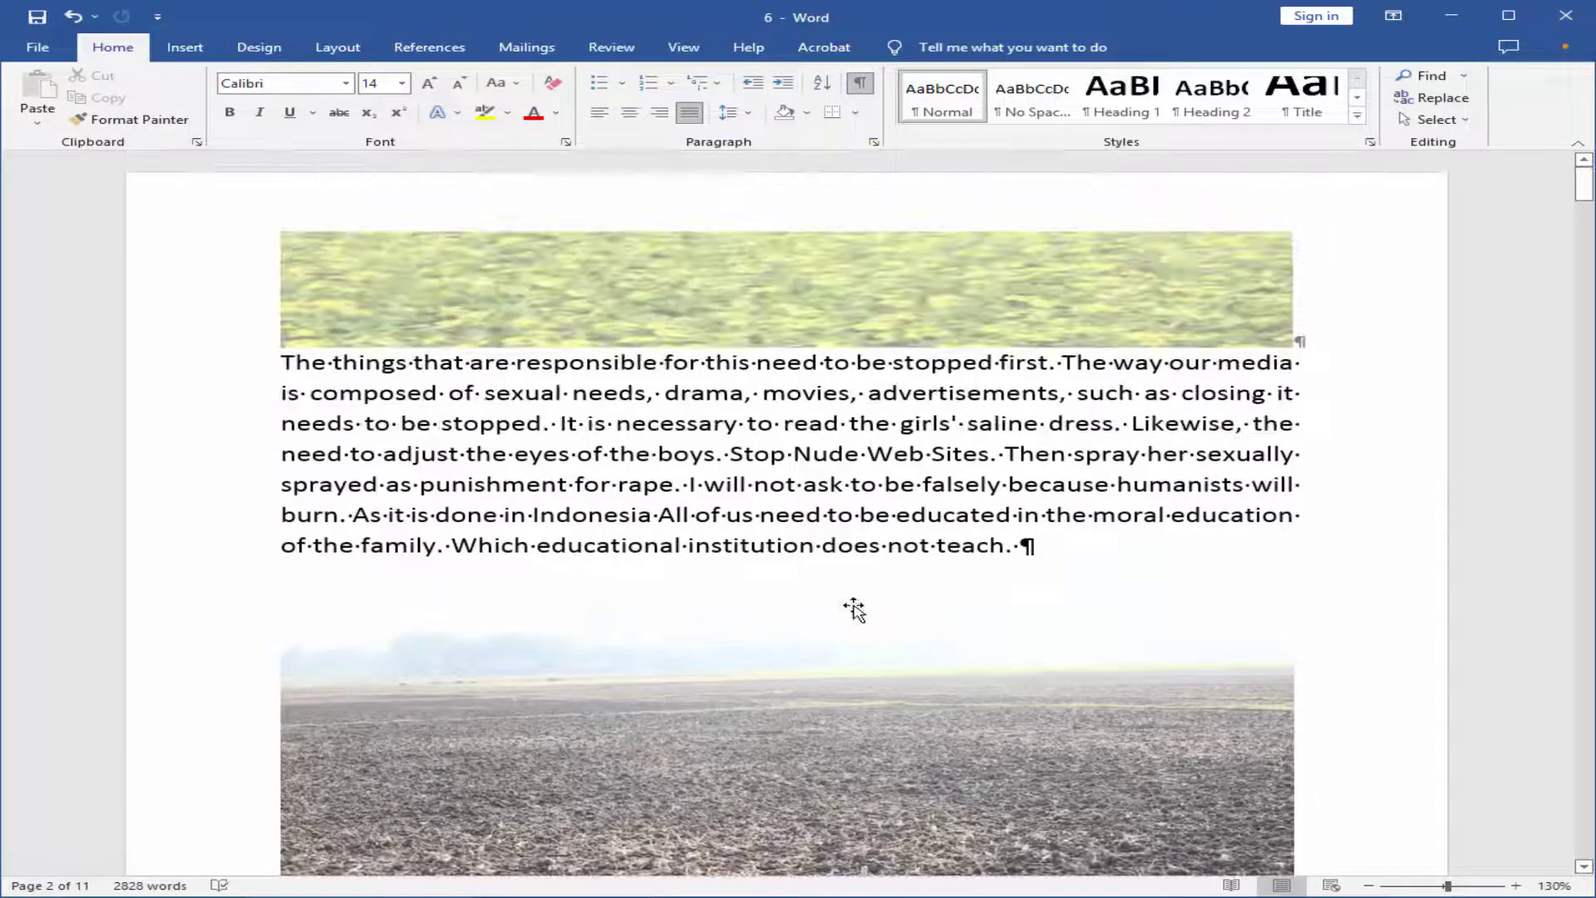
scroll(854, 609, down, 5)
scroll(855, 608, down, 5)
scroll(855, 608, down, 3)
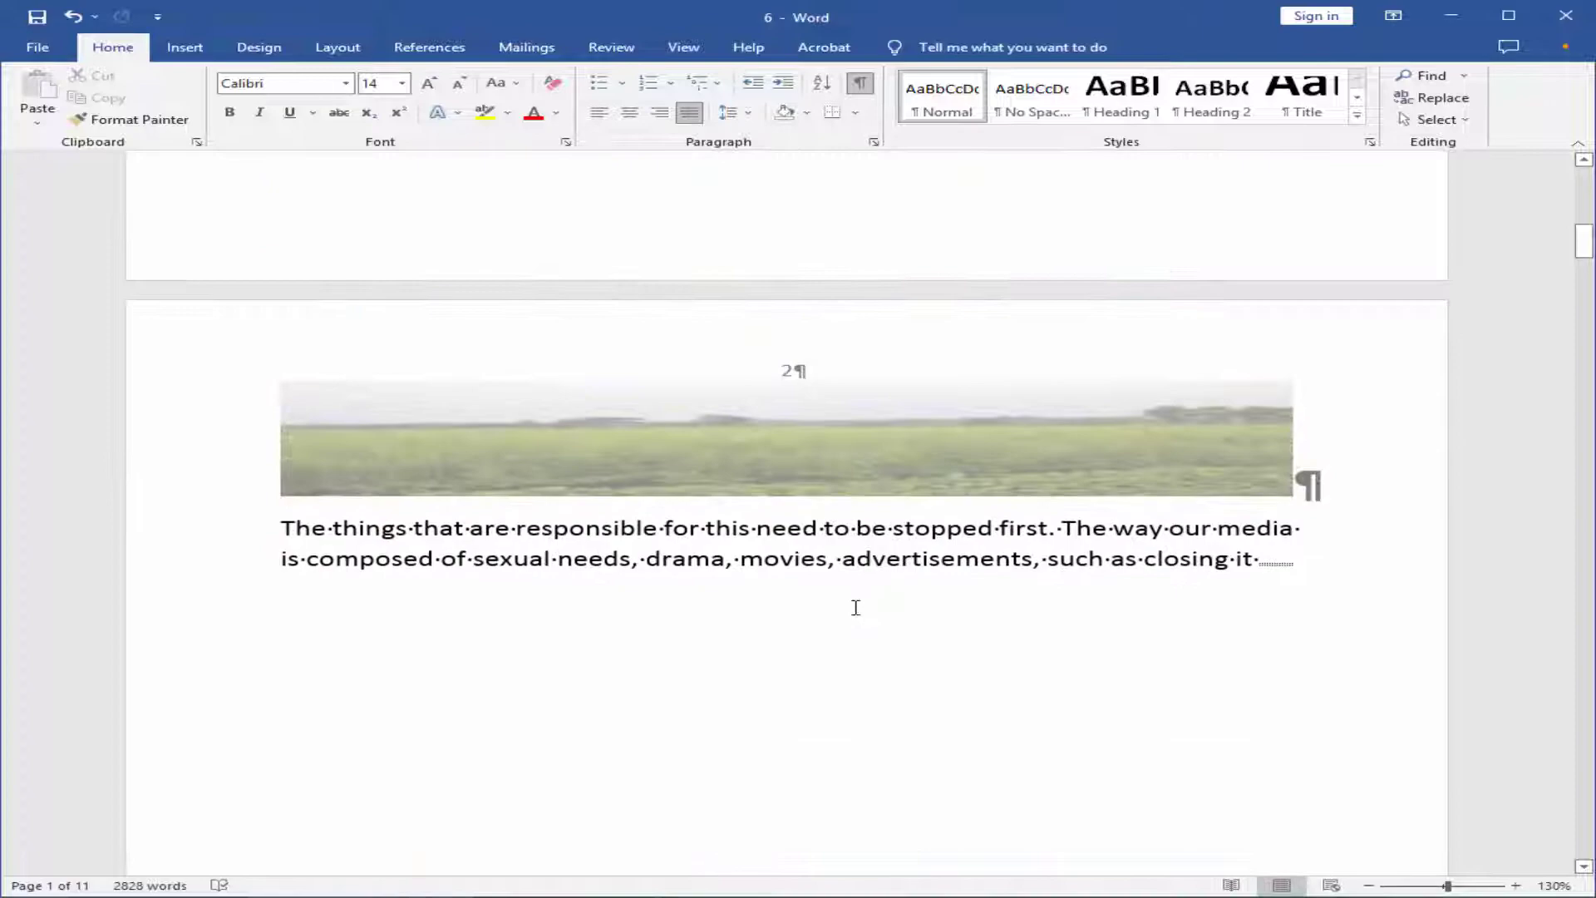
scroll(856, 608, down, 4)
scroll(855, 608, down, 2)
scroll(855, 611, down, 5)
scroll(855, 616, down, 2)
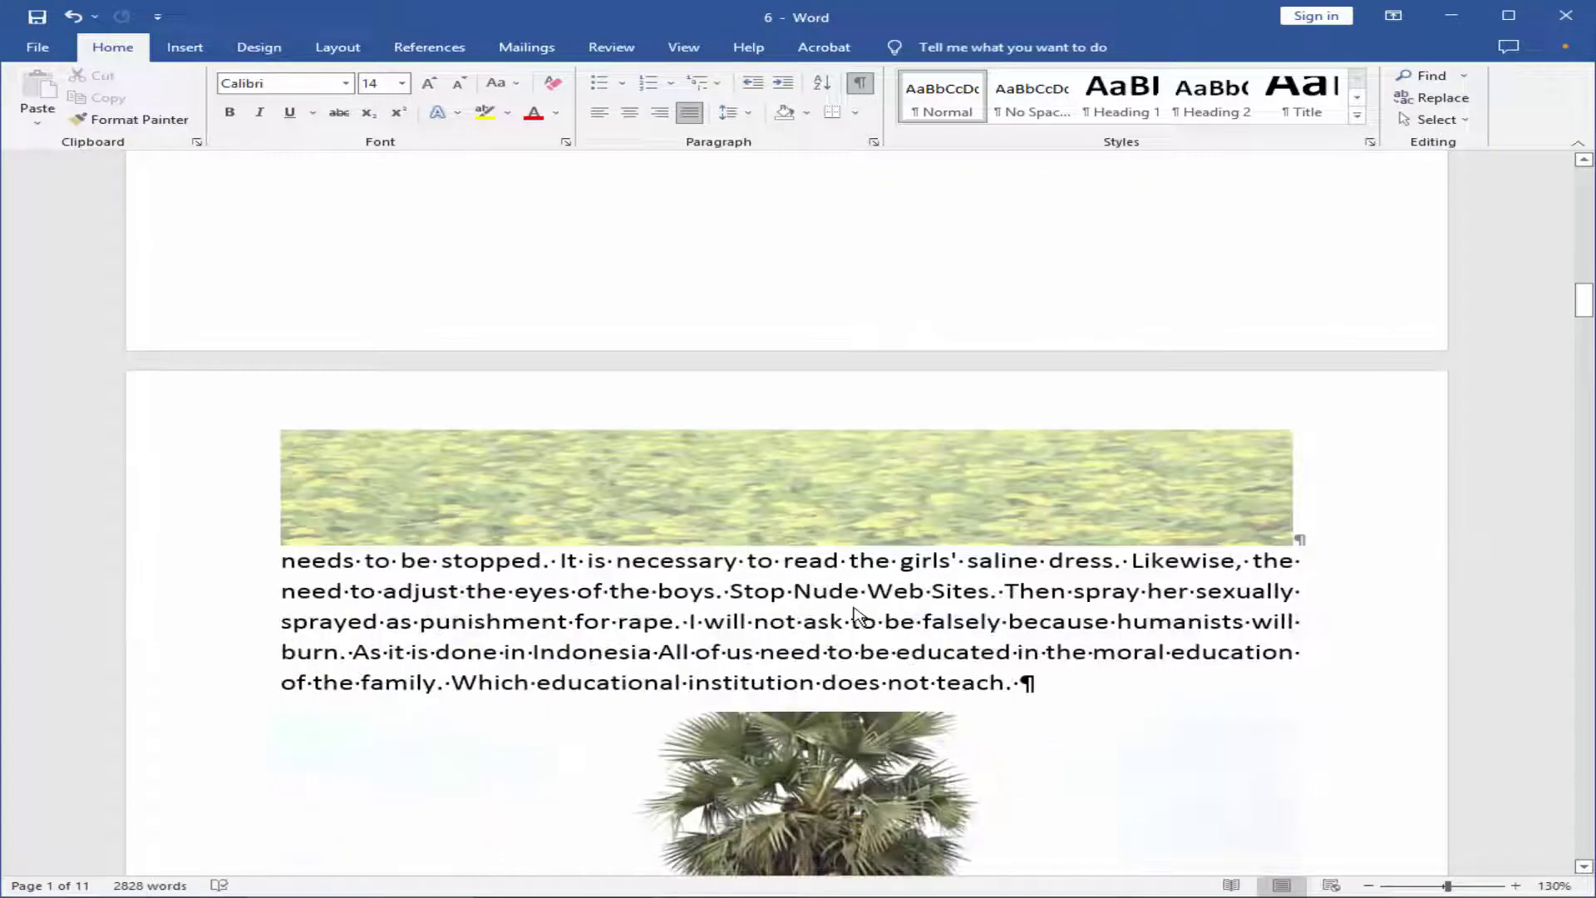
scroll(856, 607, down, 5)
scroll(856, 607, down, 5)
scroll(856, 607, down, 4)
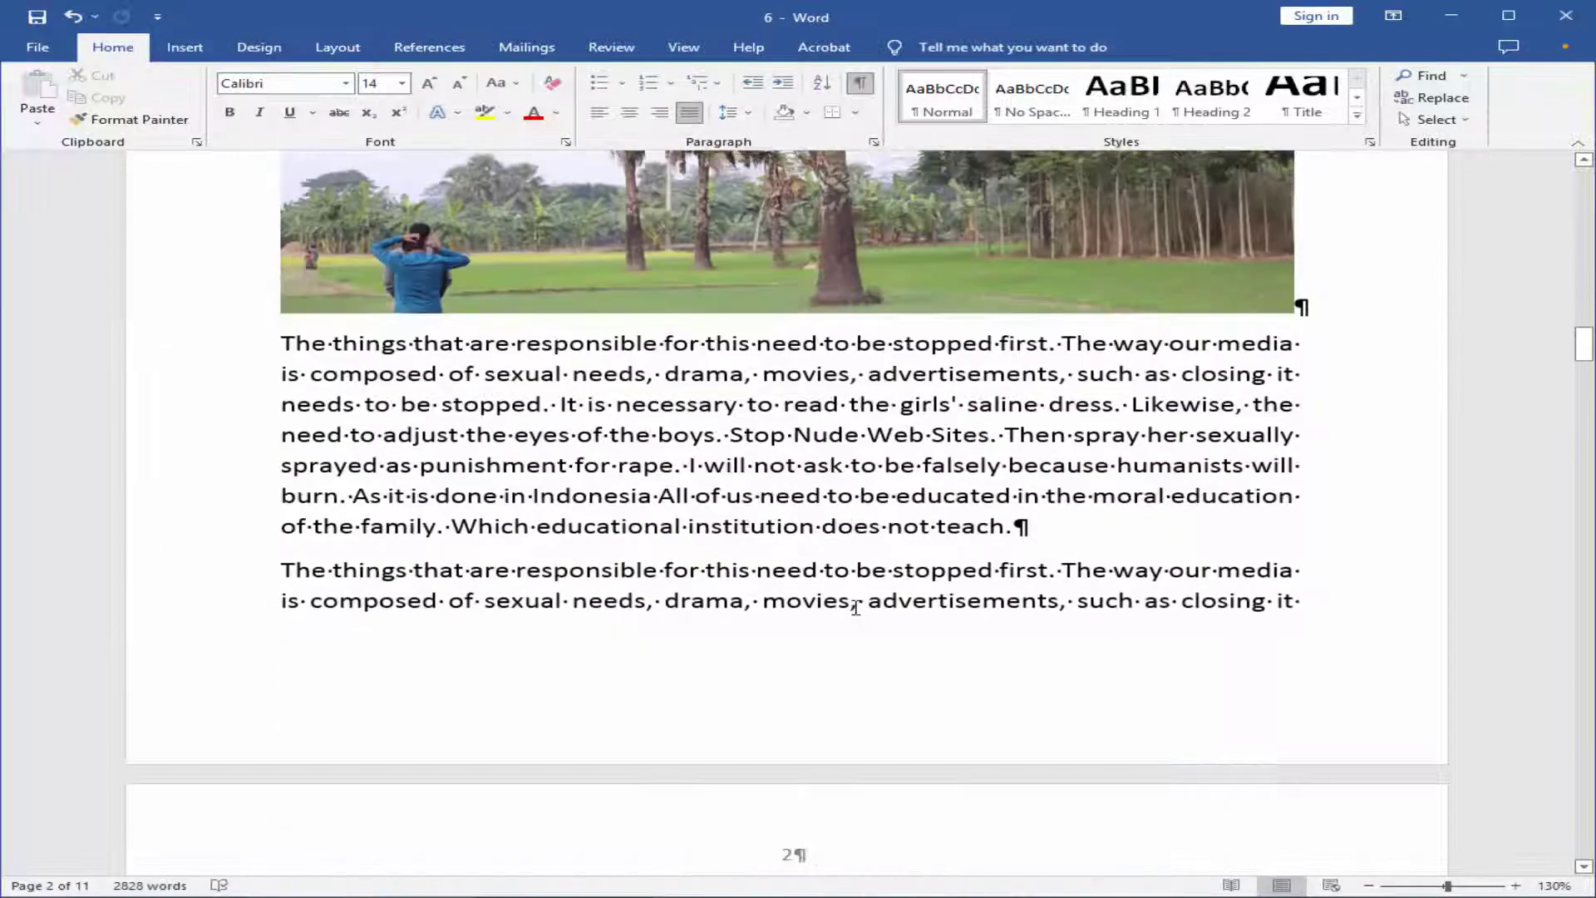
scroll(855, 607, down, 2)
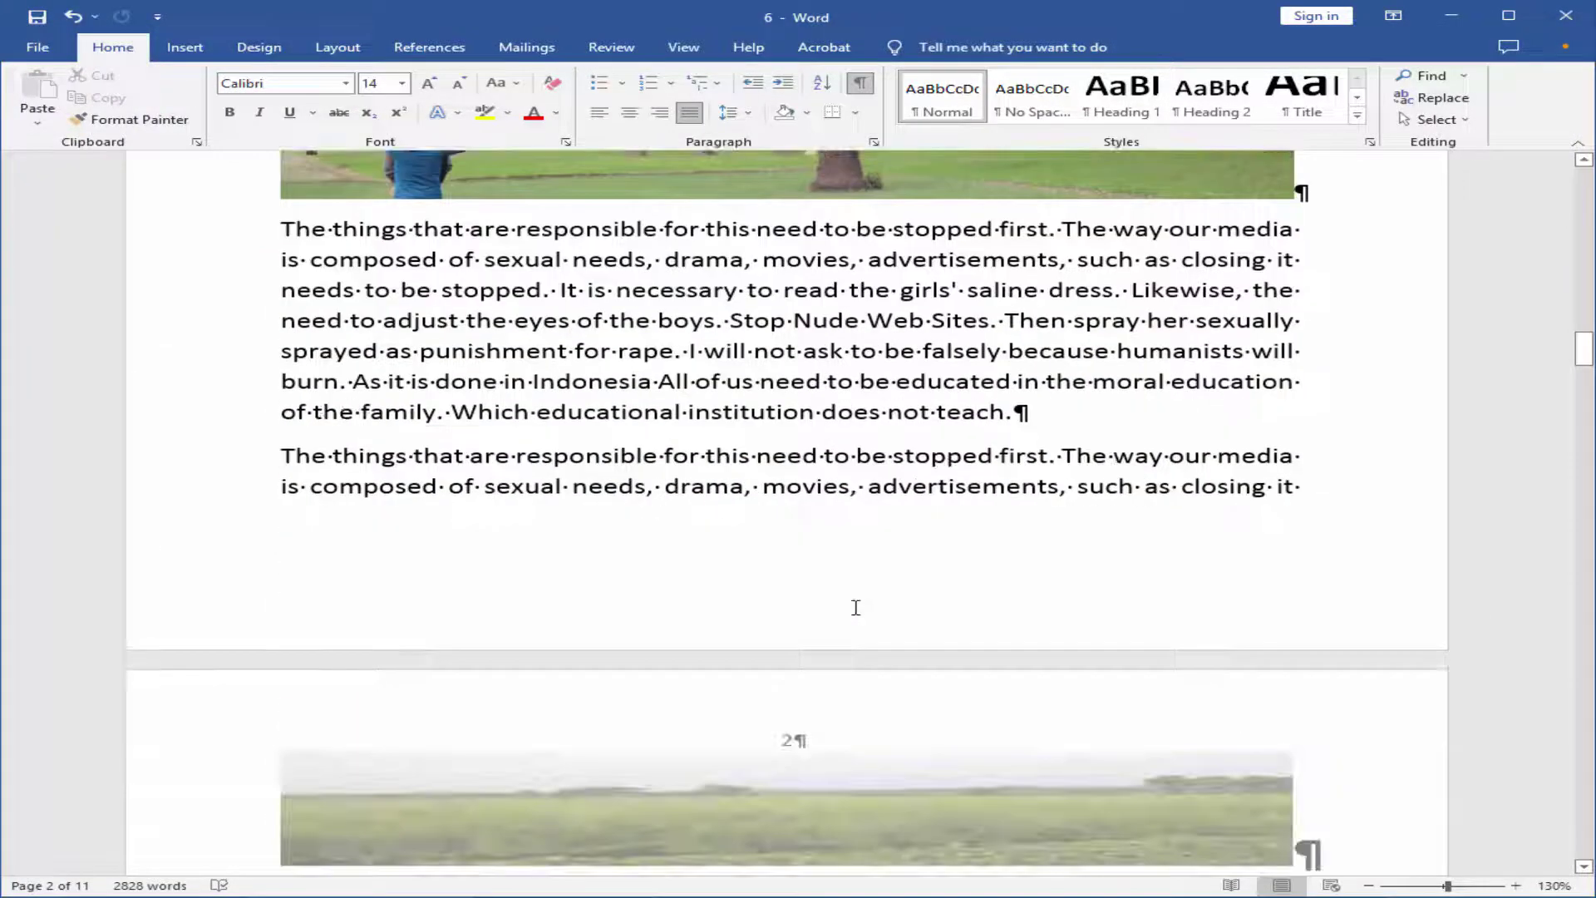
Hide formatting marks and review the clean header banners across the pages.
click(862, 85)
scroll(882, 525, up, 1)
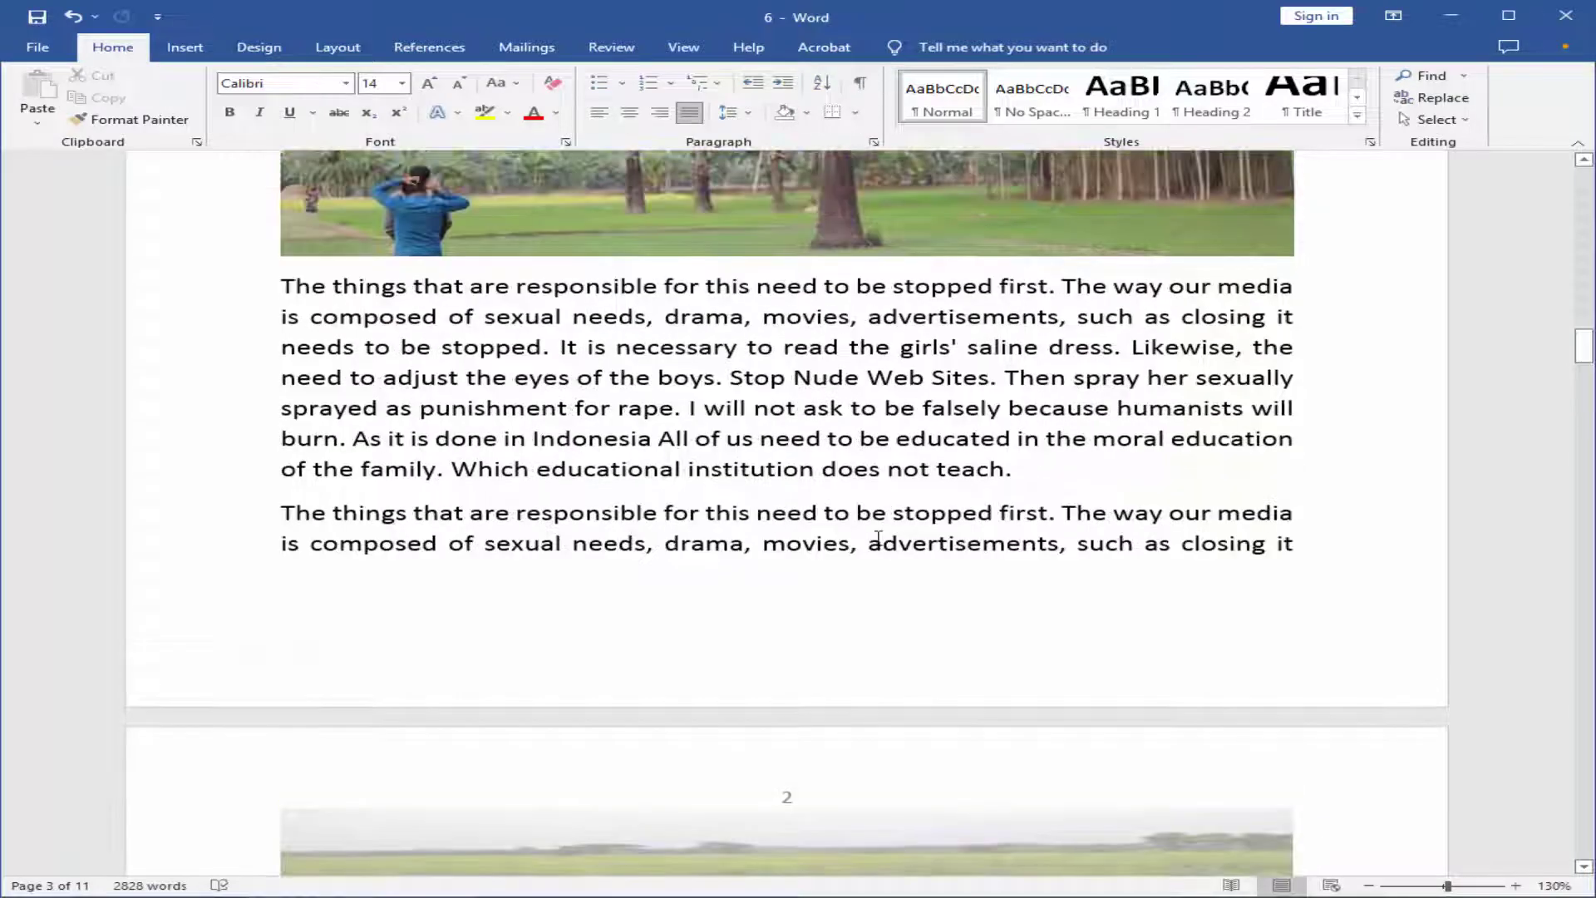
scroll(879, 532, up, 3)
scroll(873, 541, down, 4)
scroll(878, 538, down, 5)
scroll(878, 538, down, 4)
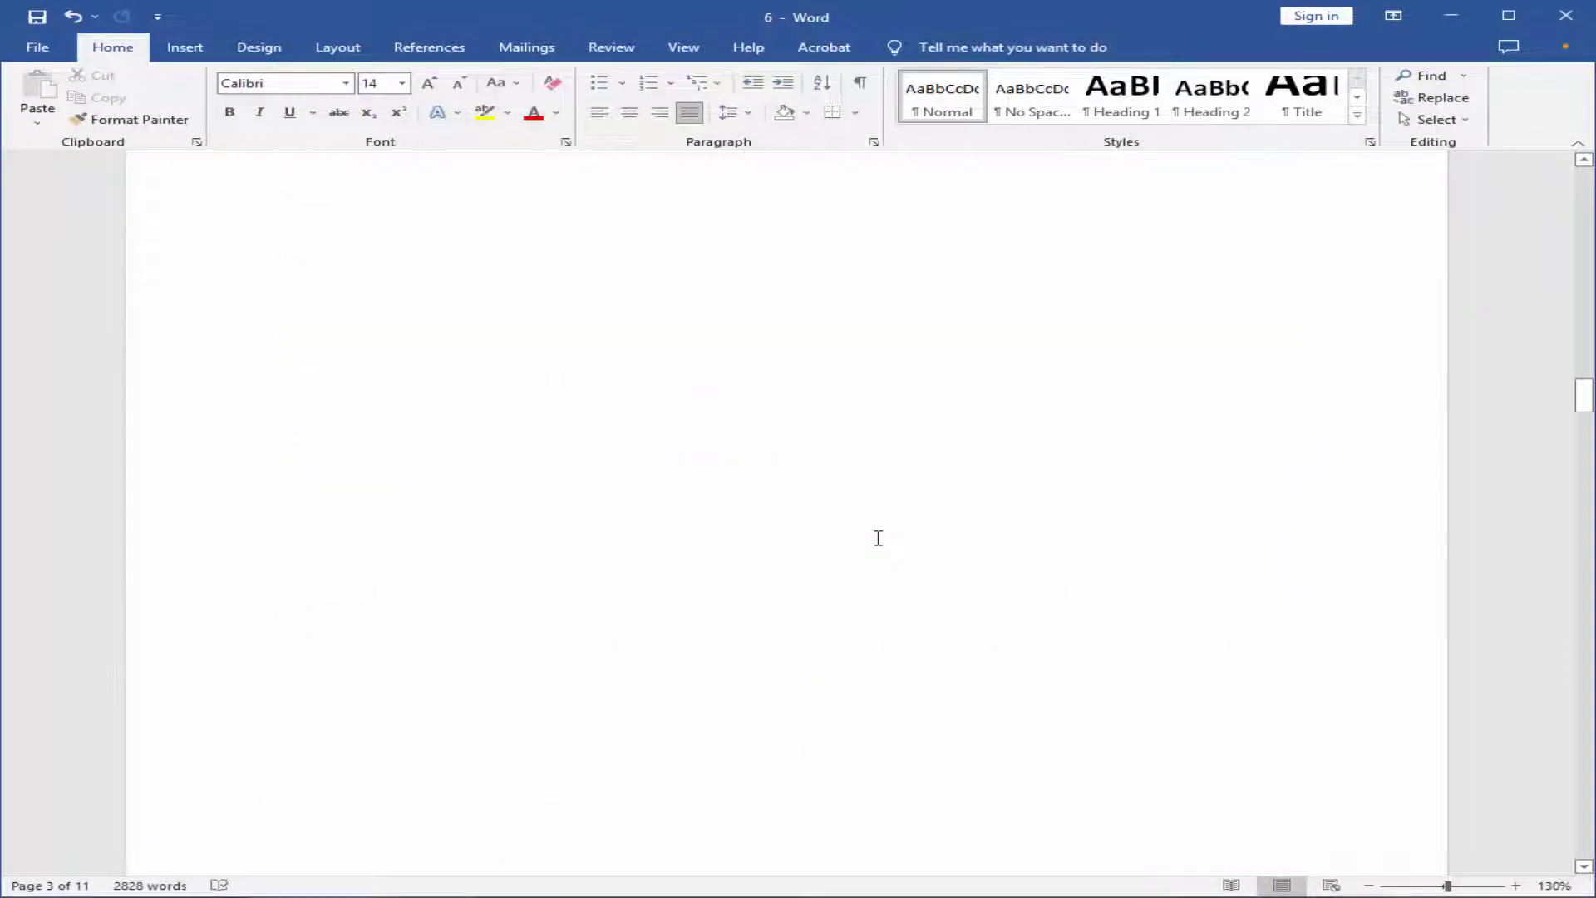
scroll(878, 538, down, 3)
scroll(880, 538, down, 2)
scroll(879, 538, up, 5)
scroll(878, 538, down, 5)
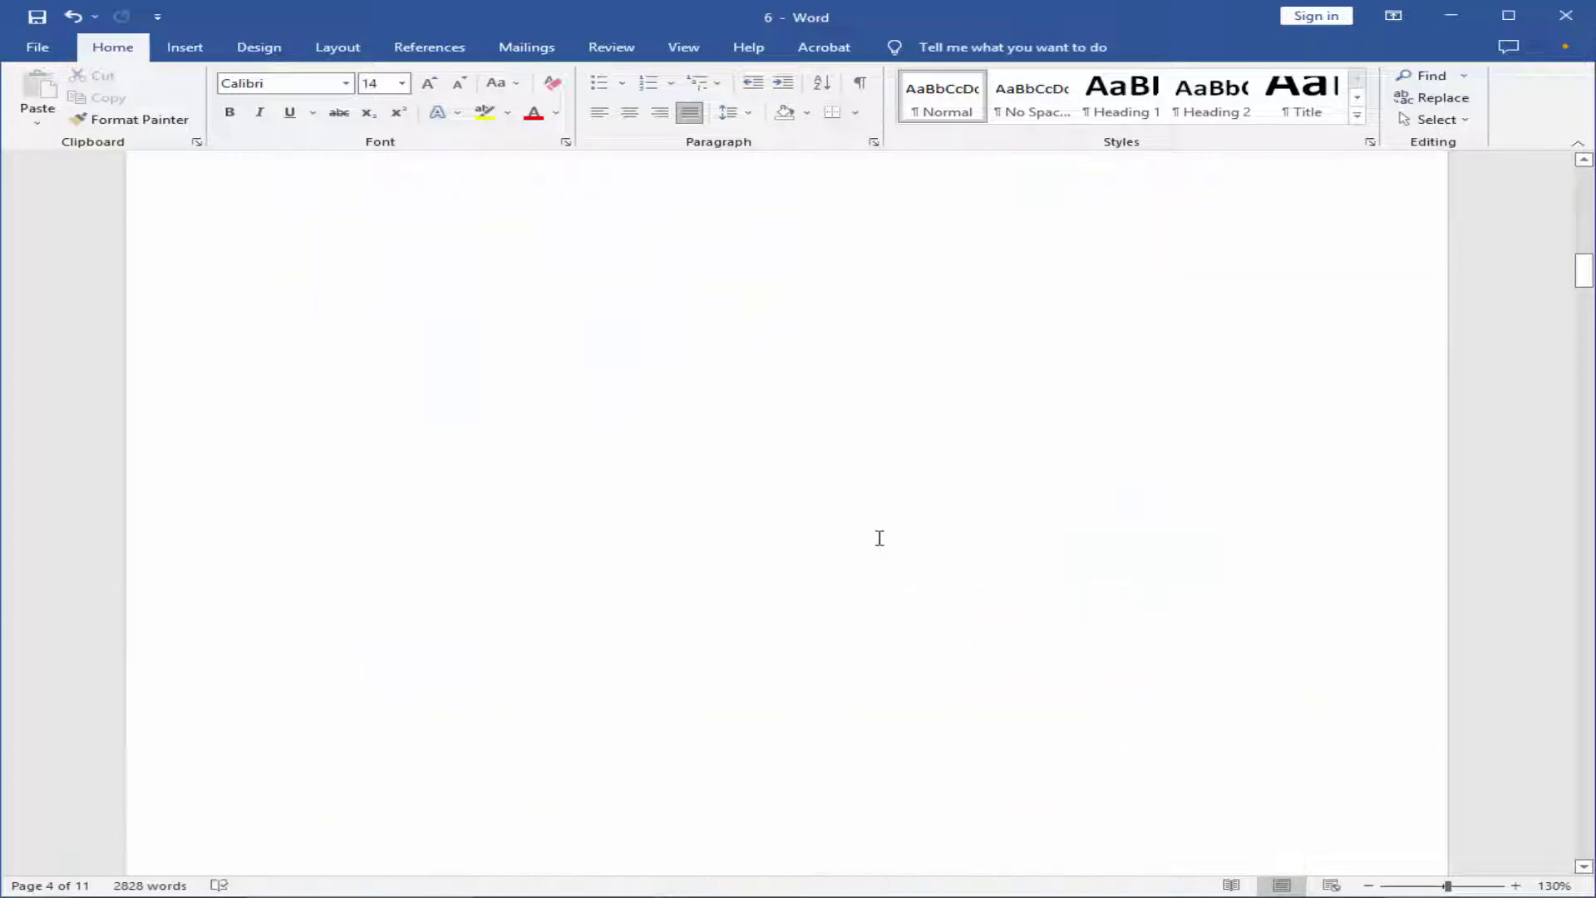
scroll(879, 538, up, 5)
scroll(880, 538, down, 3)
scroll(880, 538, up, 5)
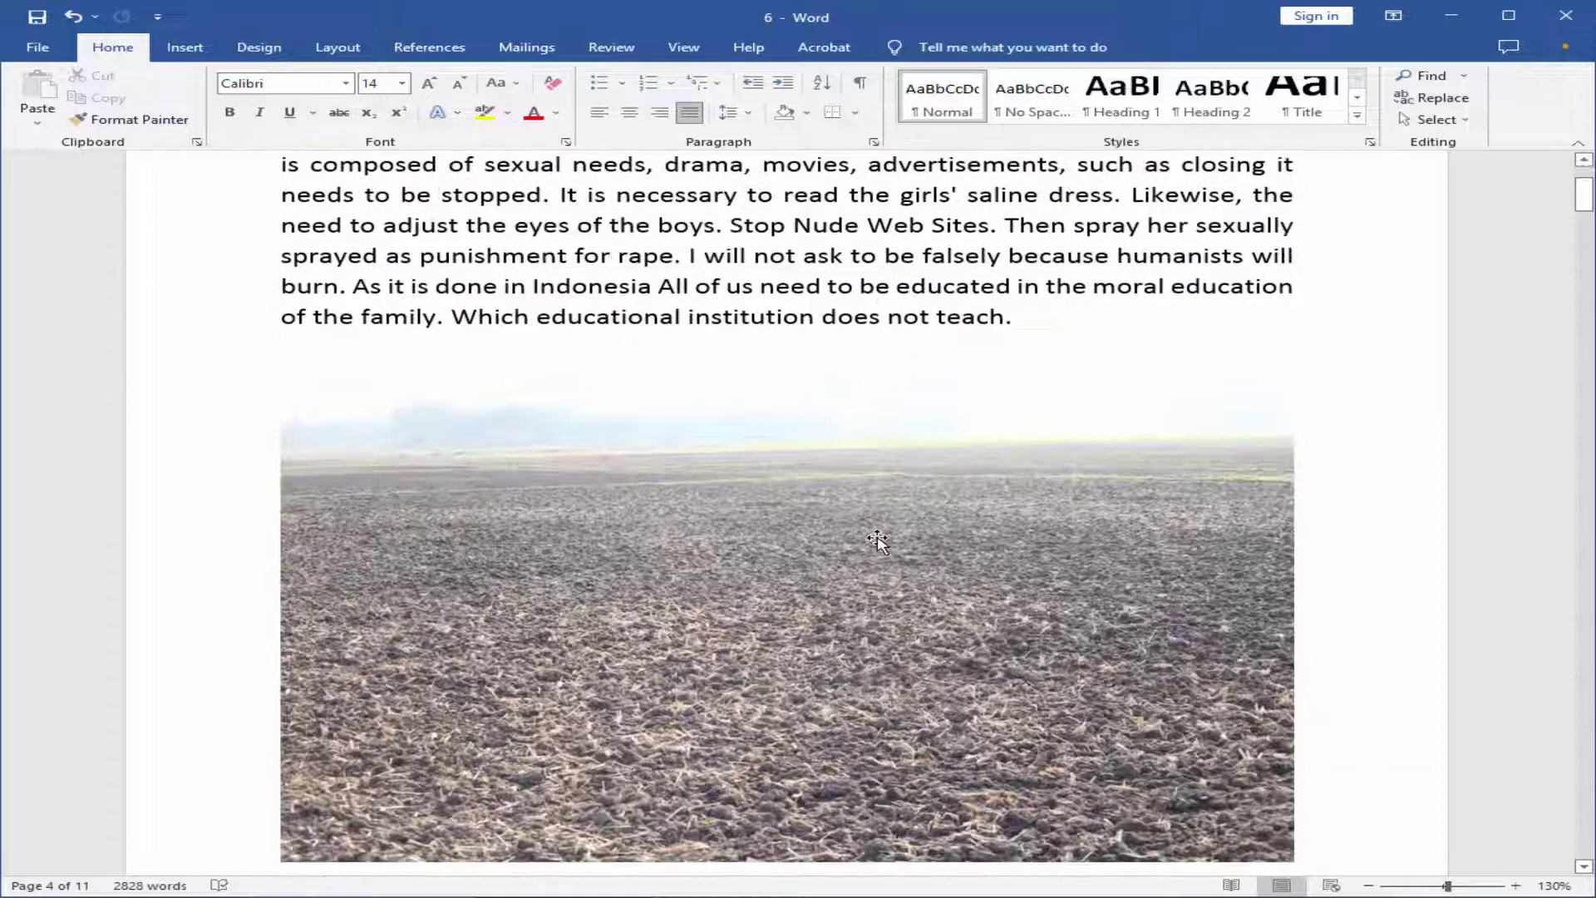
scroll(880, 538, up, 1)
scroll(879, 538, up, 3)
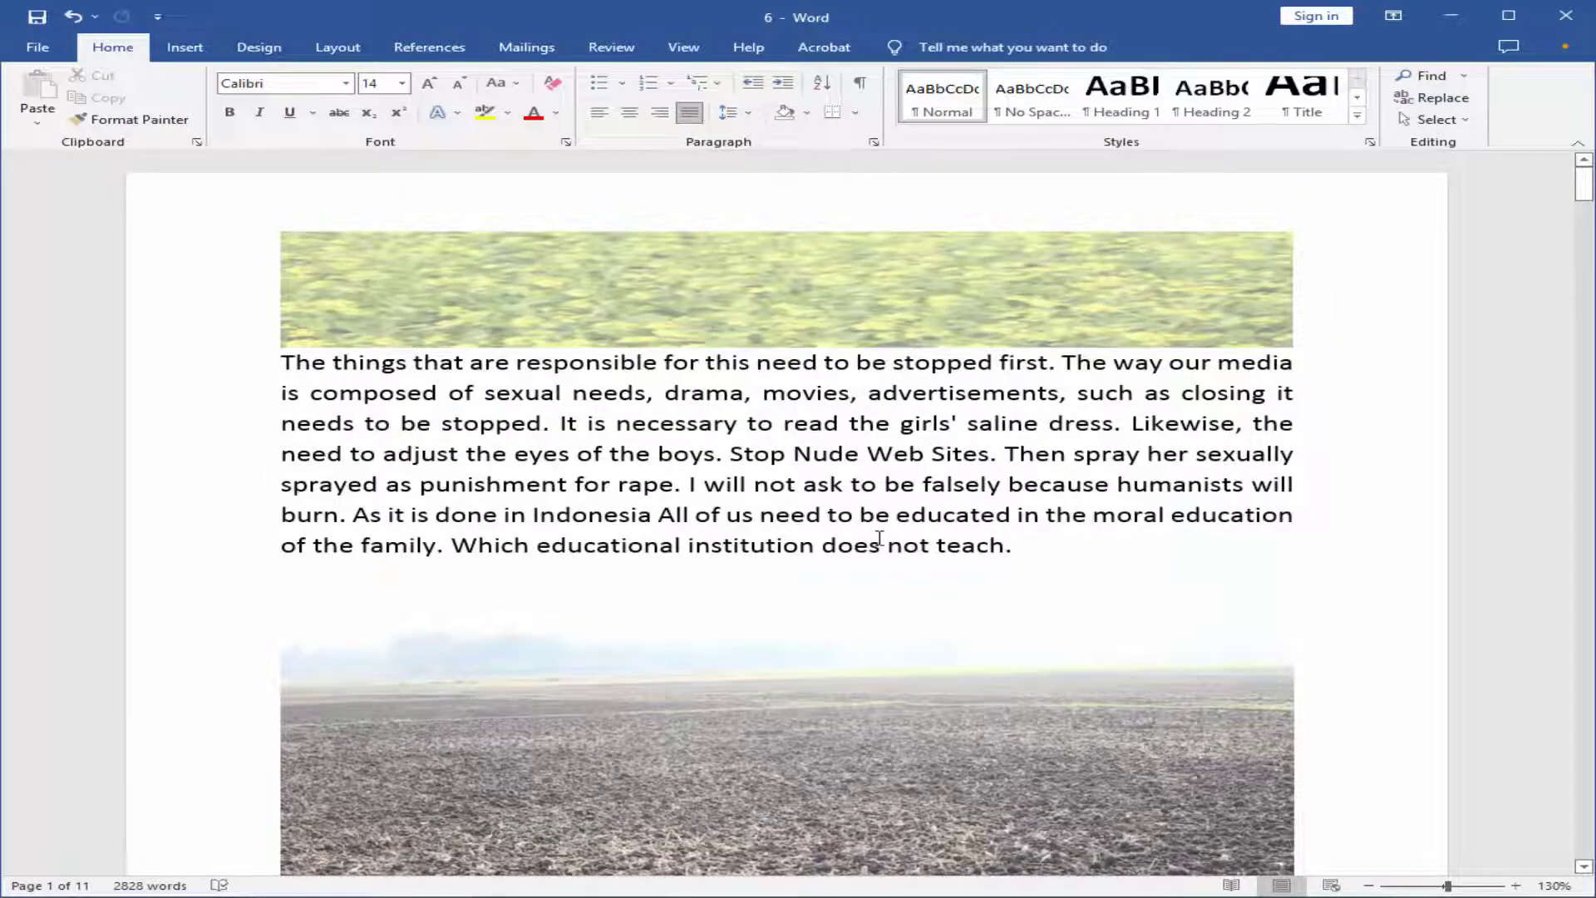